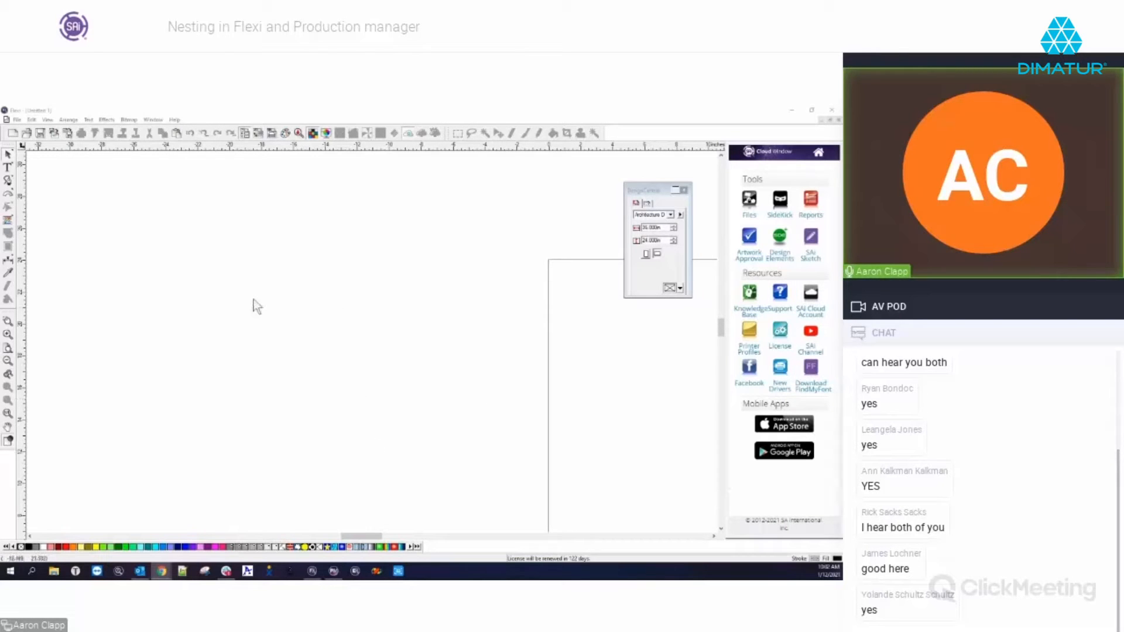
Import the Jewelry sign from the Vinyl Signs folder and place it in the empty area beside the page
{"action": "left_click", "coordinate": [17, 120]}
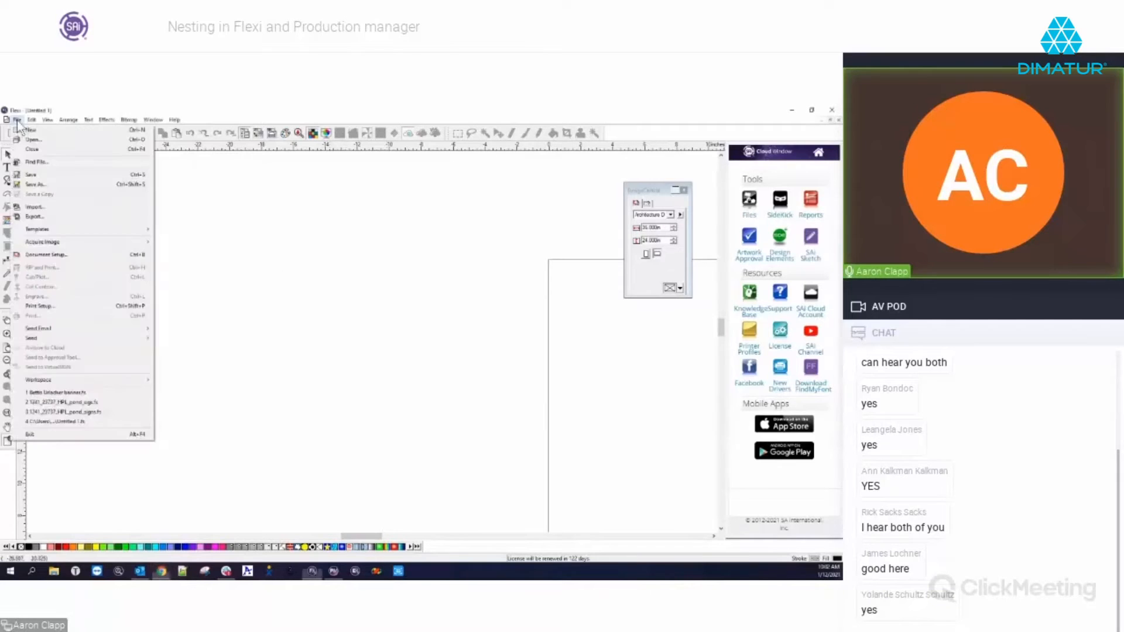
{"action": "left_click", "coordinate": [35, 207]}
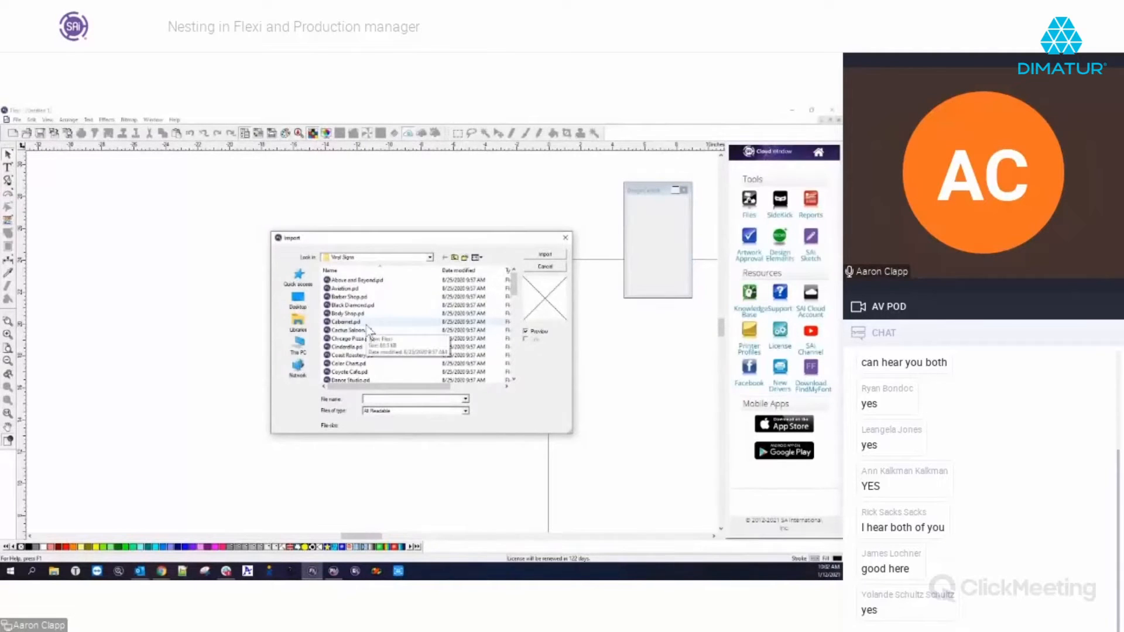
{"action": "scroll", "coordinate": [374, 322], "scroll_direction": "down", "scroll_amount": 6}
{"action": "scroll", "coordinate": [365, 307], "scroll_direction": "up", "scroll_amount": 4}
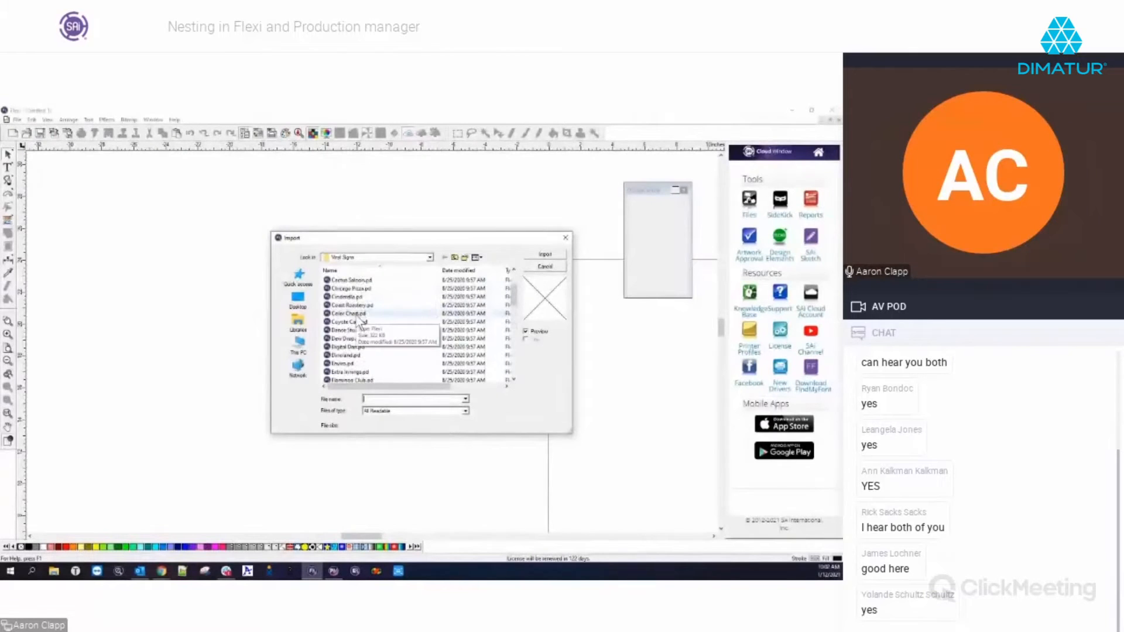
{"action": "type", "text": "j"}
{"action": "scroll", "coordinate": [368, 338], "scroll_direction": "down", "scroll_amount": 2}
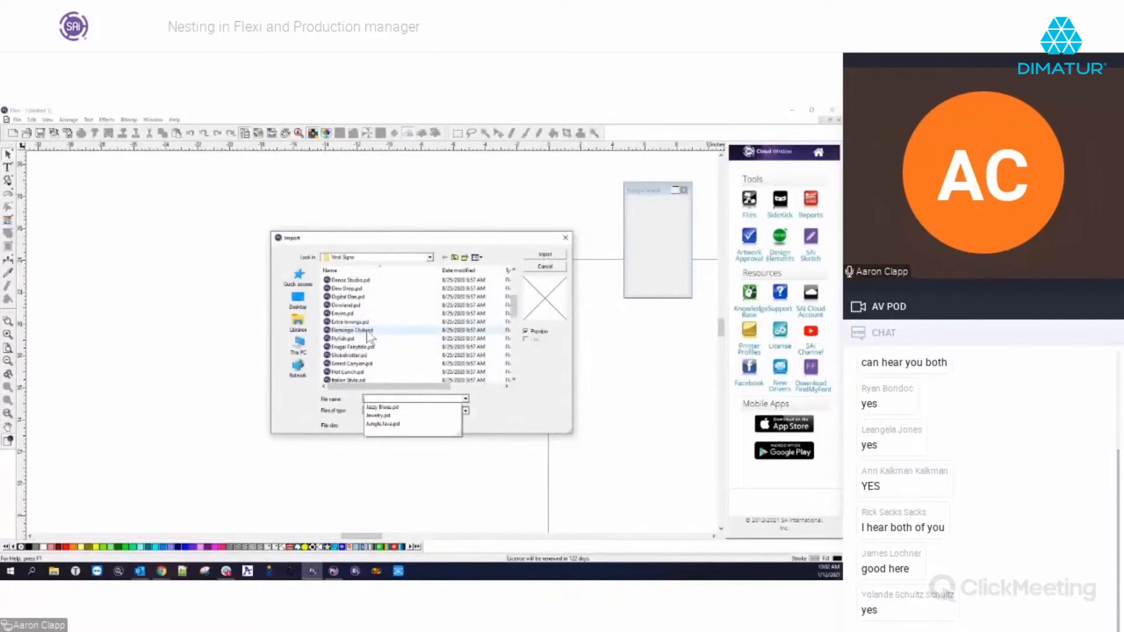
{"action": "left_click", "coordinate": [379, 416]}
{"action": "left_click", "coordinate": [545, 254]}
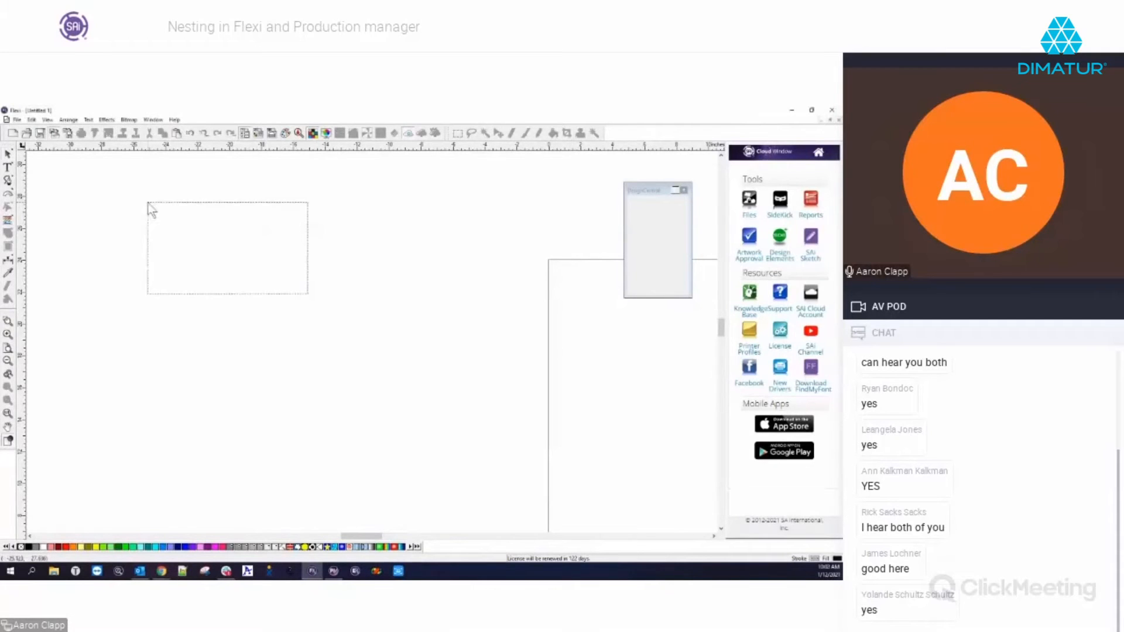
{"action": "left_click", "coordinate": [147, 202]}
{"action": "left_click", "coordinate": [345, 372]}
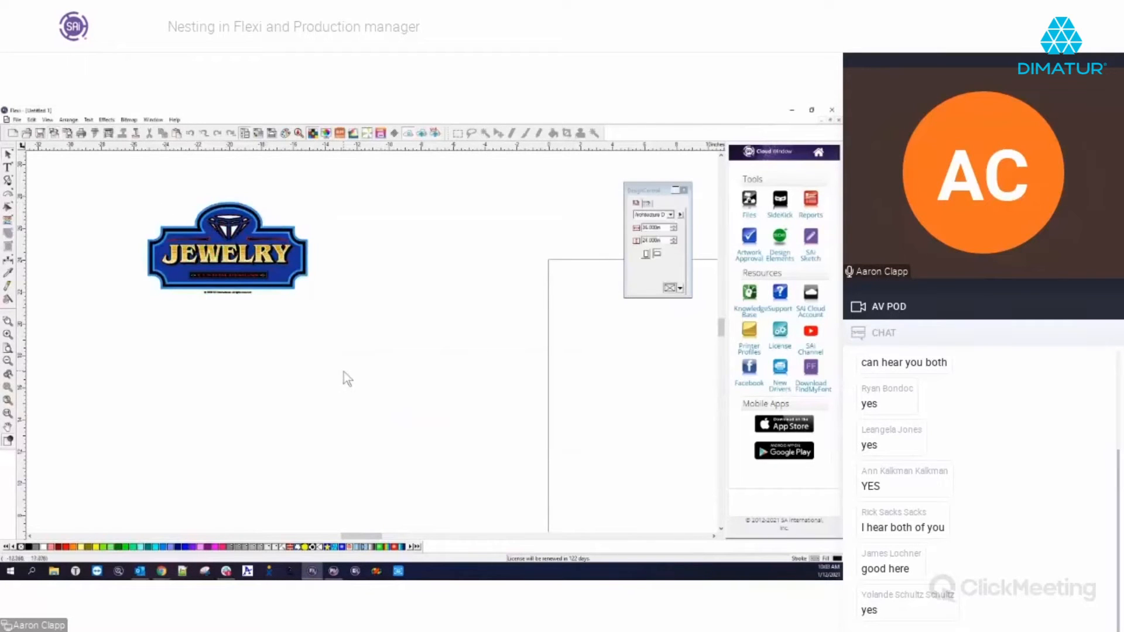
Import Aces High.ai from the Illustrator samples folder and place it below the Jewelry sign
{"action": "left_click", "coordinate": [16, 120]}
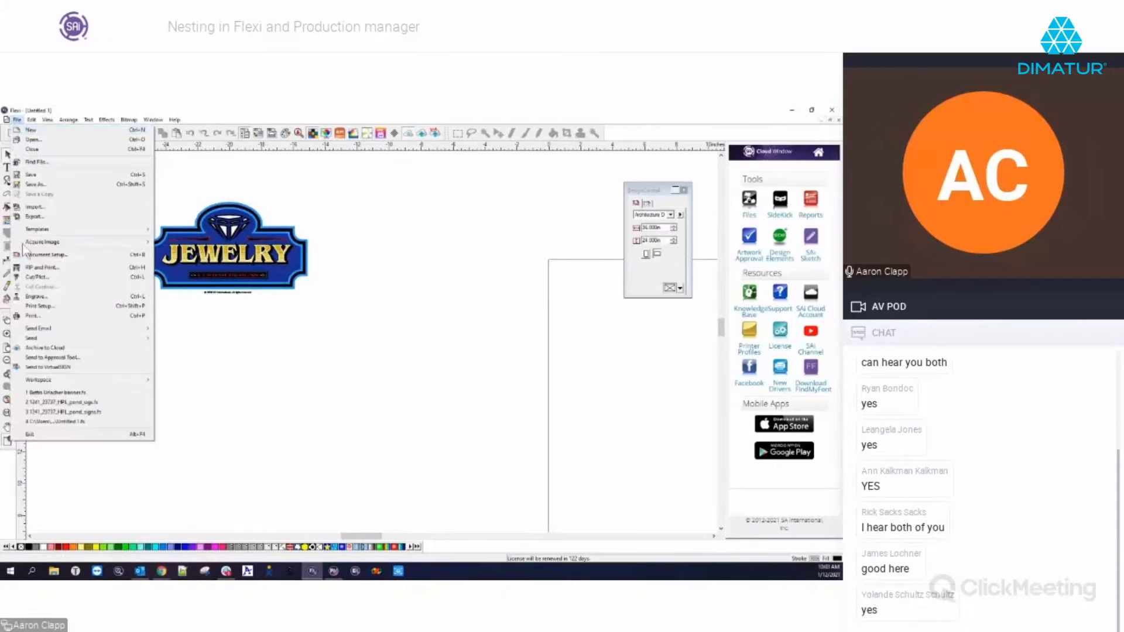
{"action": "left_click", "coordinate": [30, 206]}
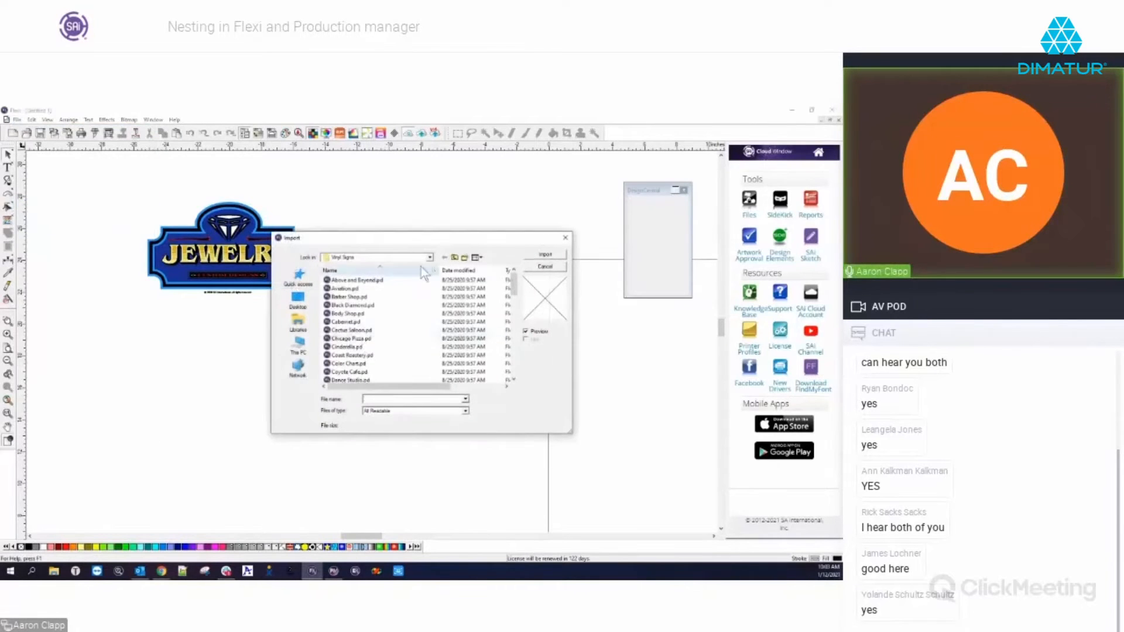
{"action": "left_click", "coordinate": [455, 258]}
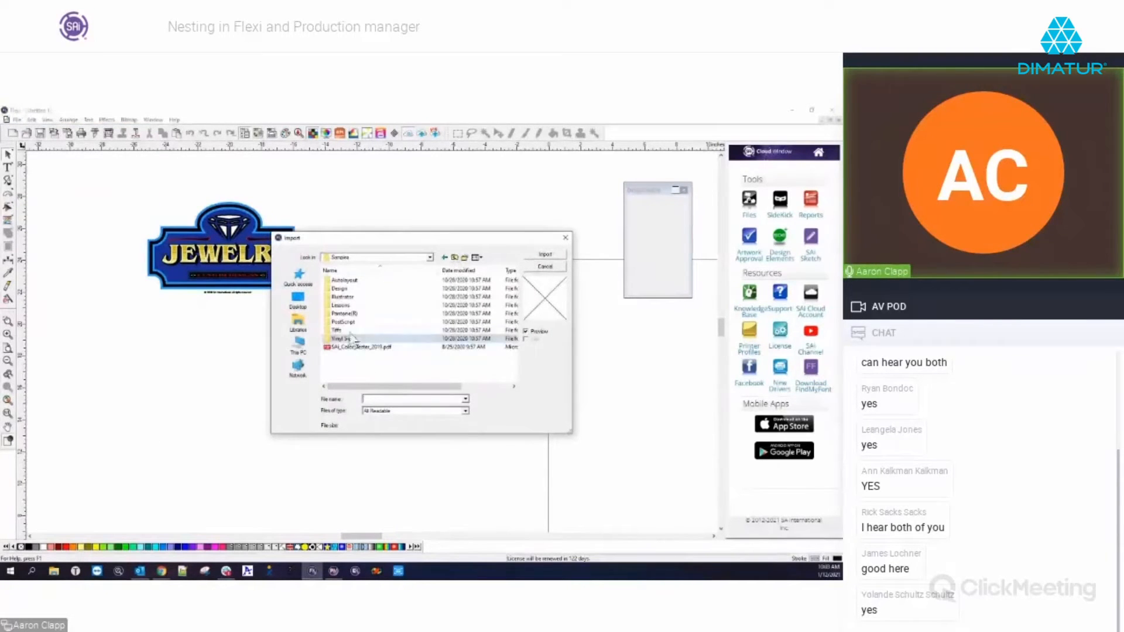
{"action": "double_click", "coordinate": [345, 297]}
{"action": "left_click", "coordinate": [377, 281]}
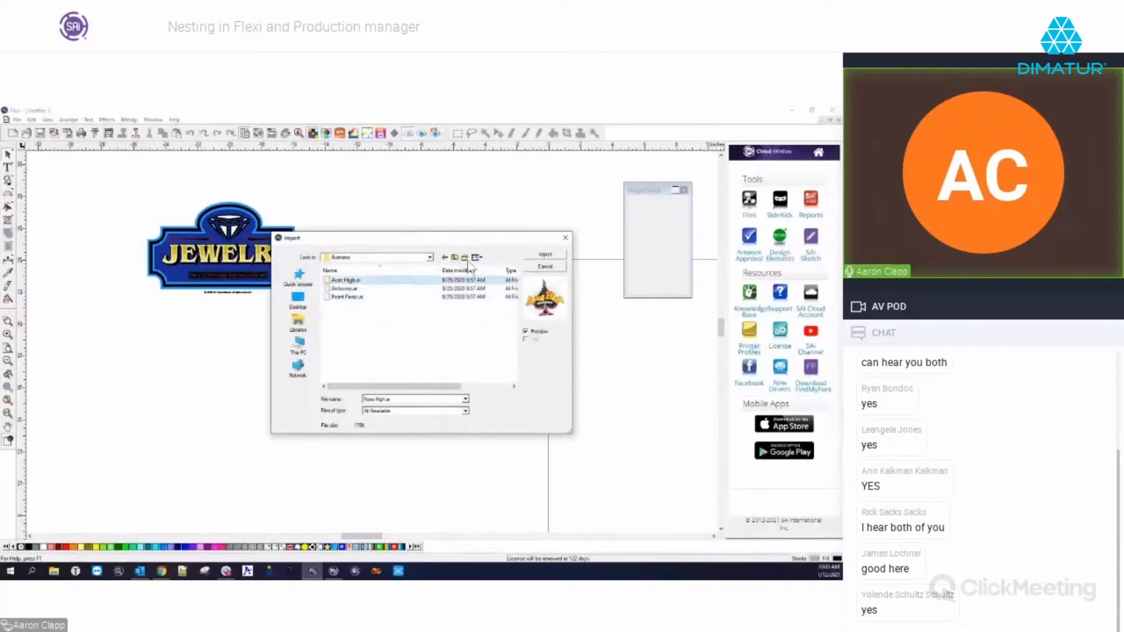
{"action": "left_click", "coordinate": [545, 254]}
{"action": "left_click", "coordinate": [156, 329]}
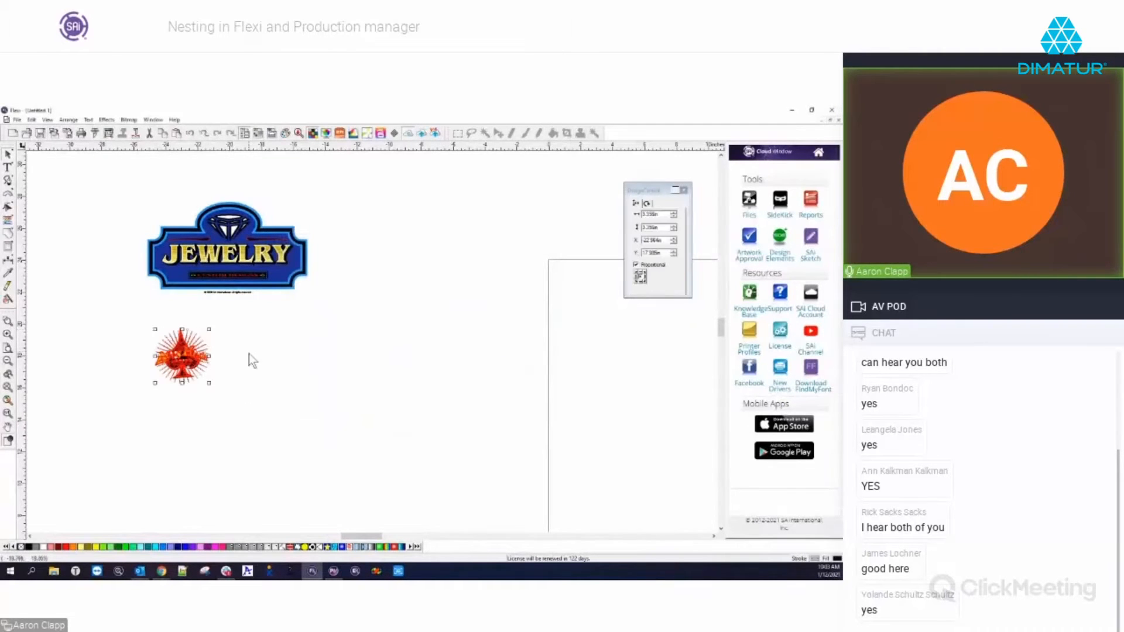
Import Airborne.ai and place it beside the Aces High logo, below the Jewelry sign
{"action": "key", "text": "ctrl+i"}
{"action": "left_click", "coordinate": [347, 289]}
{"action": "left_click", "coordinate": [549, 254]}
{"action": "left_click", "coordinate": [233, 318]}
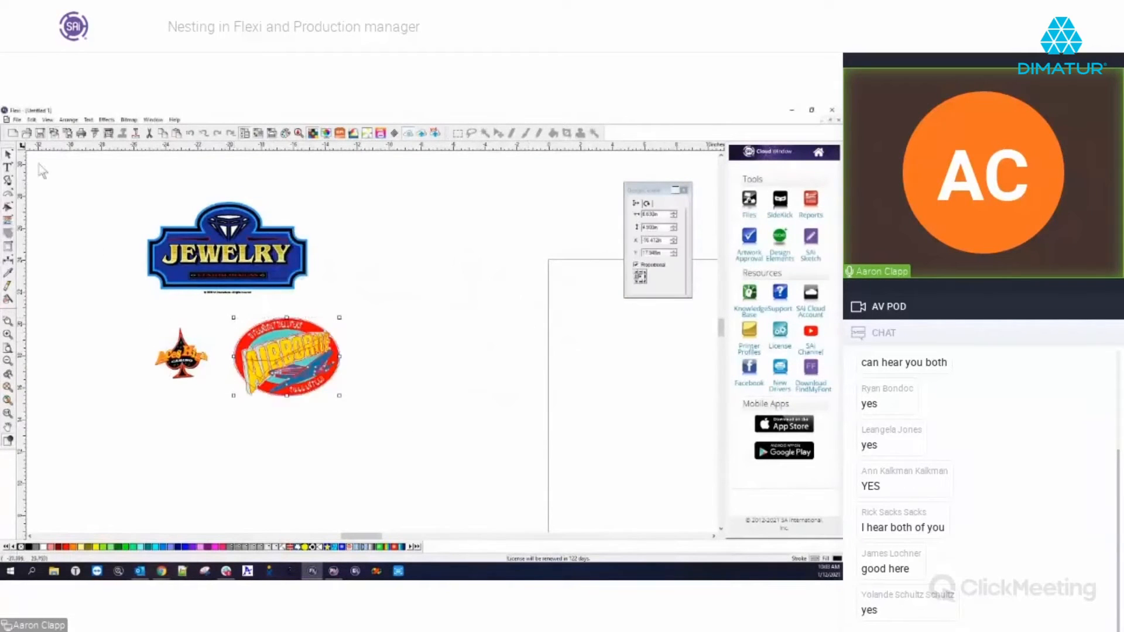
Import Point Panic.ai with its open paths left as they are, and place it between the Jewelry sign and the page
{"action": "left_click", "coordinate": [17, 120]}
{"action": "left_click", "coordinate": [32, 207]}
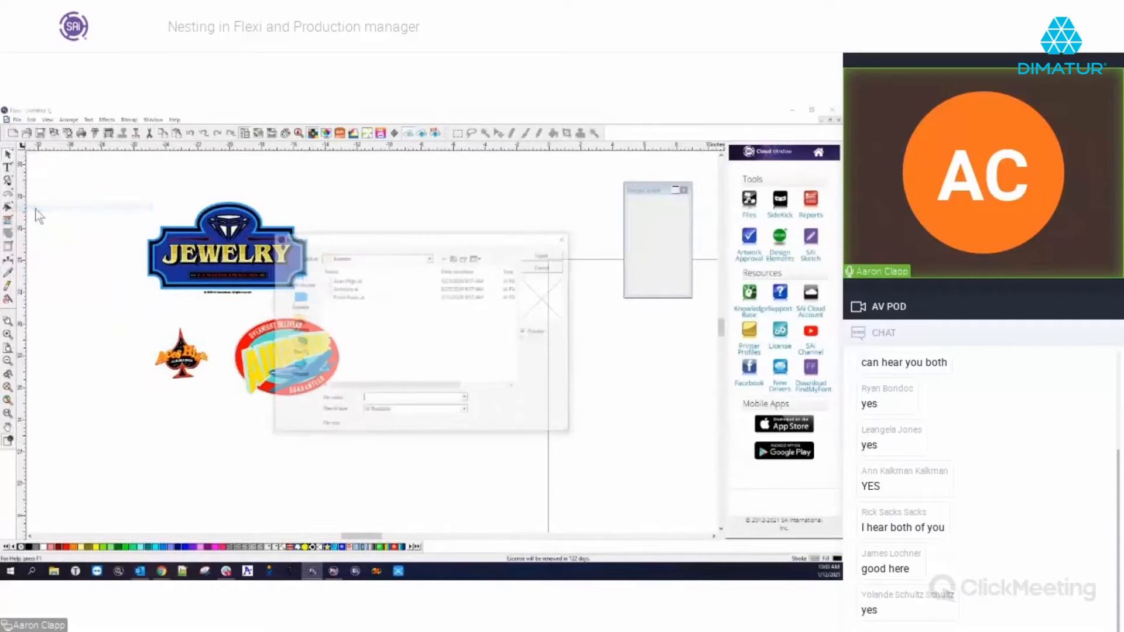
{"action": "left_click", "coordinate": [338, 296]}
{"action": "left_click", "coordinate": [545, 254]}
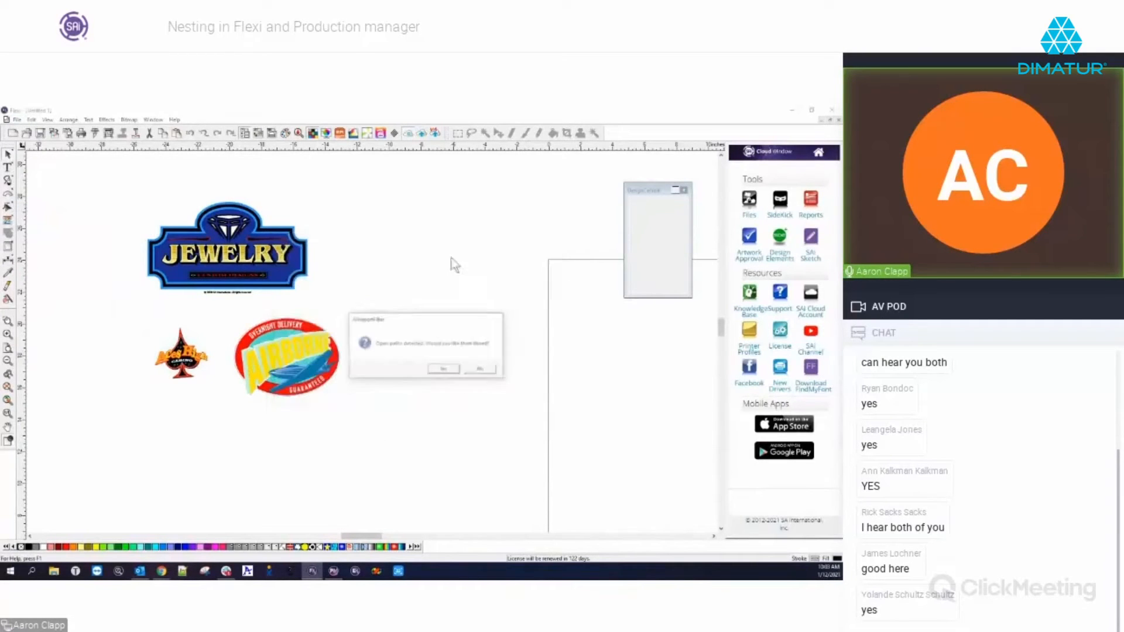
{"action": "left_click", "coordinate": [481, 370]}
{"action": "left_click", "coordinate": [356, 254]}
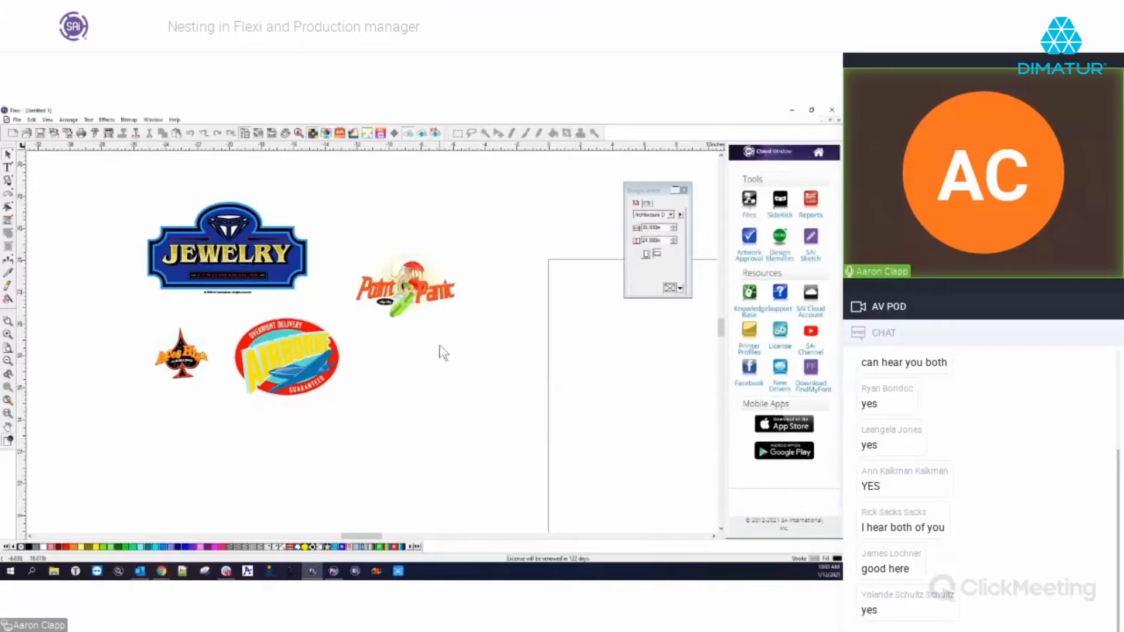
Review the available page-size presets and choose Architecture D
{"action": "scroll", "coordinate": [444, 353], "scroll_direction": "down", "scroll_amount": 3}
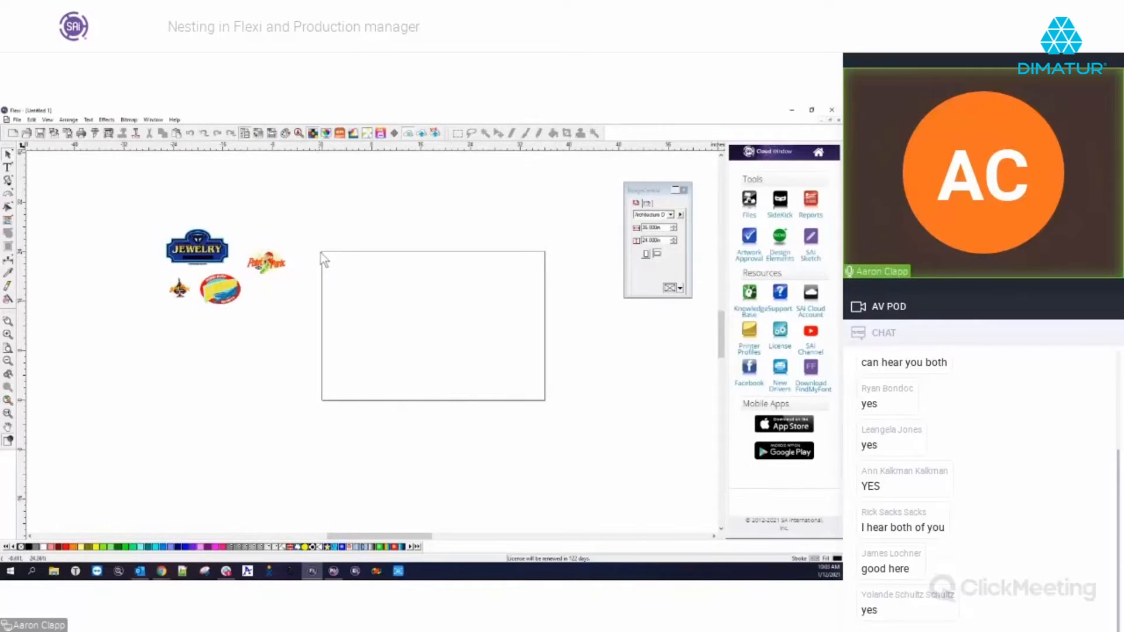
{"action": "left_click_drag", "start_coordinate": [651, 190], "coordinate": [640, 166]}
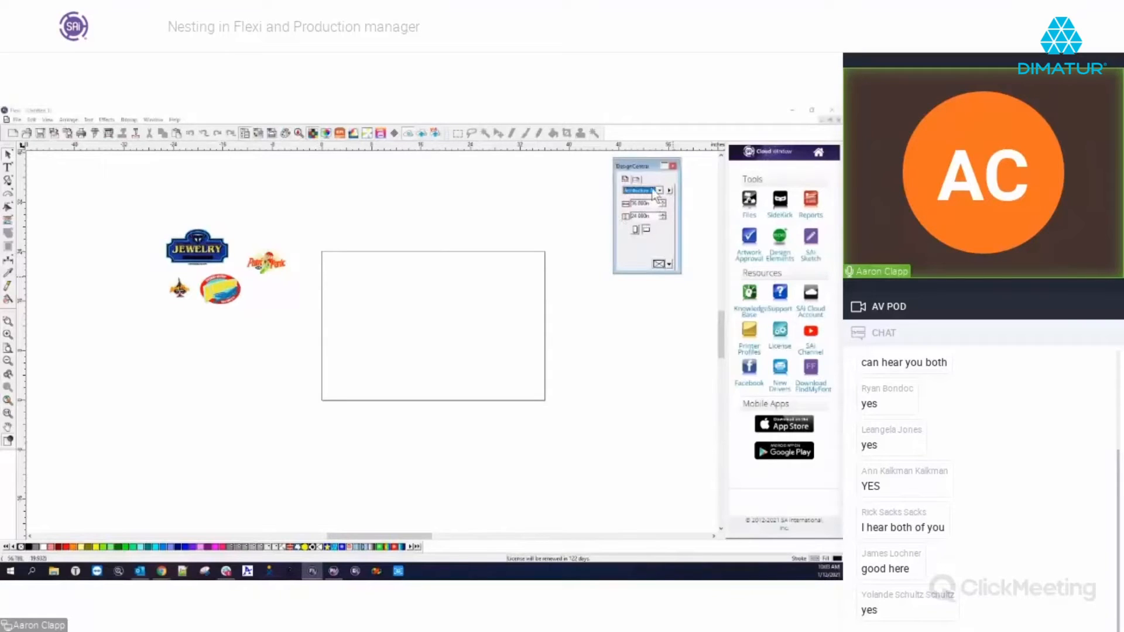
{"action": "left_click_drag", "start_coordinate": [653, 203], "coordinate": [618, 202]}
{"action": "left_click", "coordinate": [660, 191]}
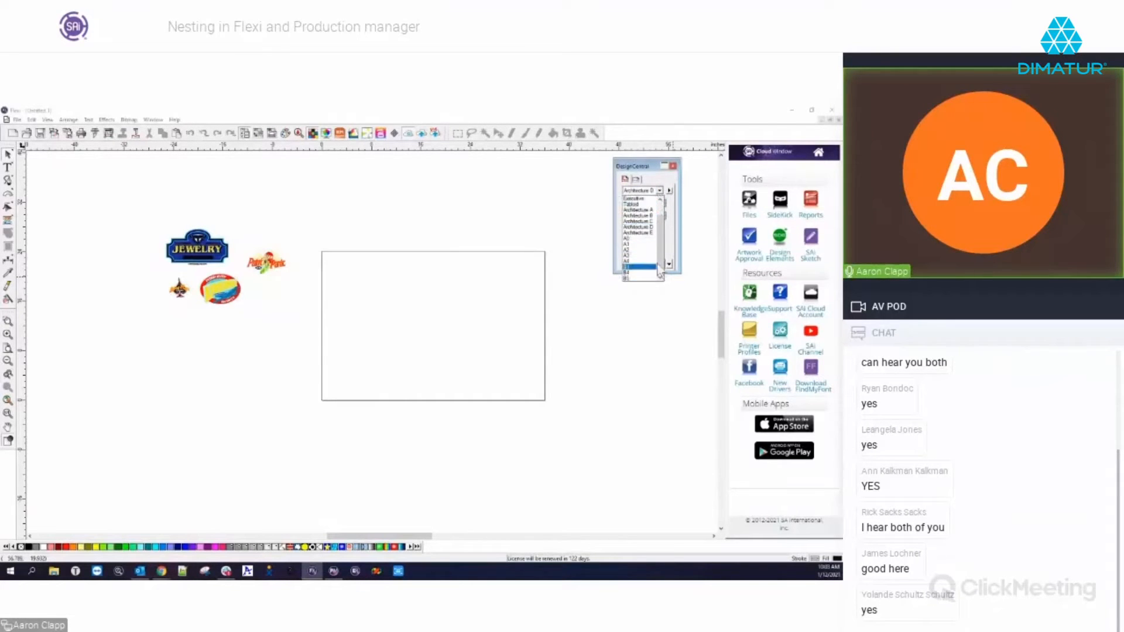
{"action": "scroll", "coordinate": [650, 222], "scroll_direction": "up", "scroll_amount": 1}
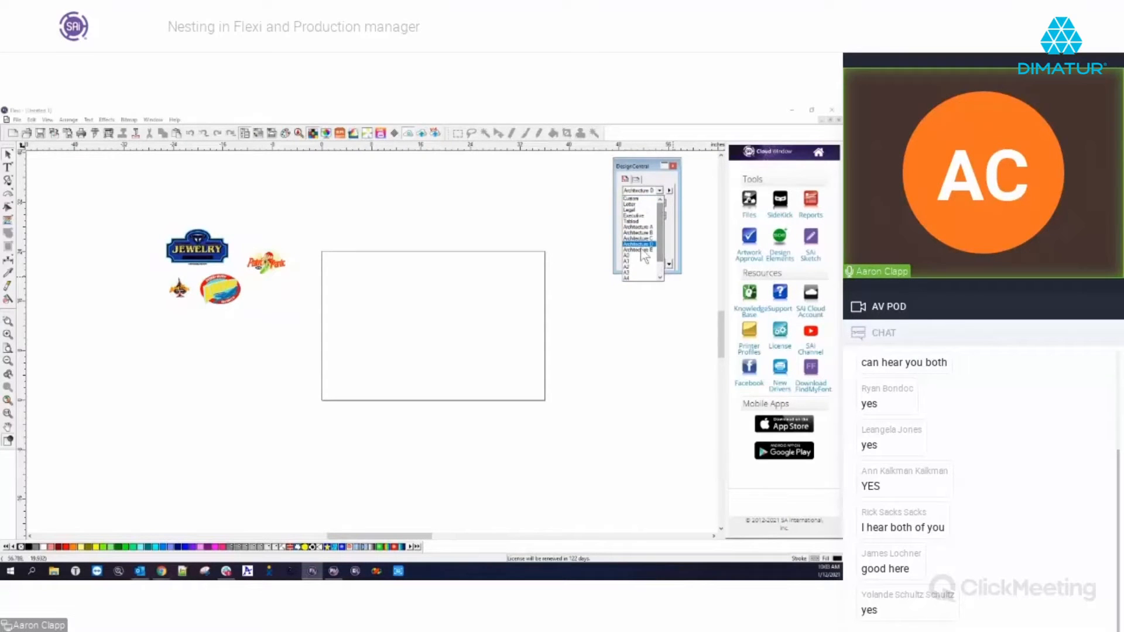
{"action": "left_click", "coordinate": [643, 245]}
Turn the page border display off and back on
{"action": "left_click", "coordinate": [670, 190]}
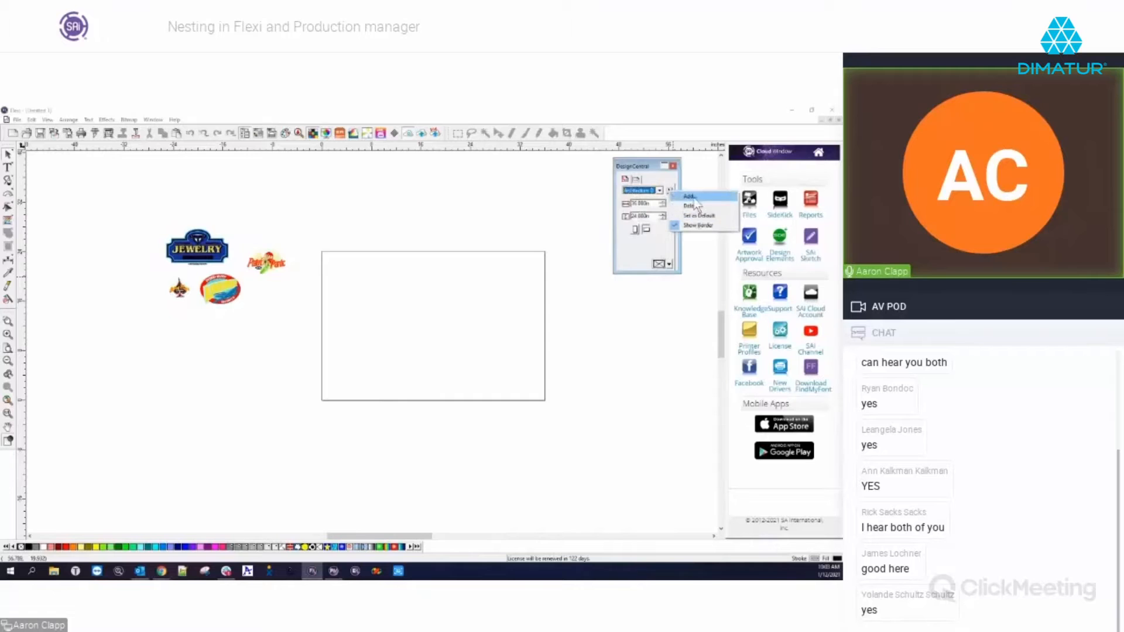
{"action": "left_click", "coordinate": [697, 227]}
{"action": "left_click", "coordinate": [669, 191]}
{"action": "left_click", "coordinate": [686, 223]}
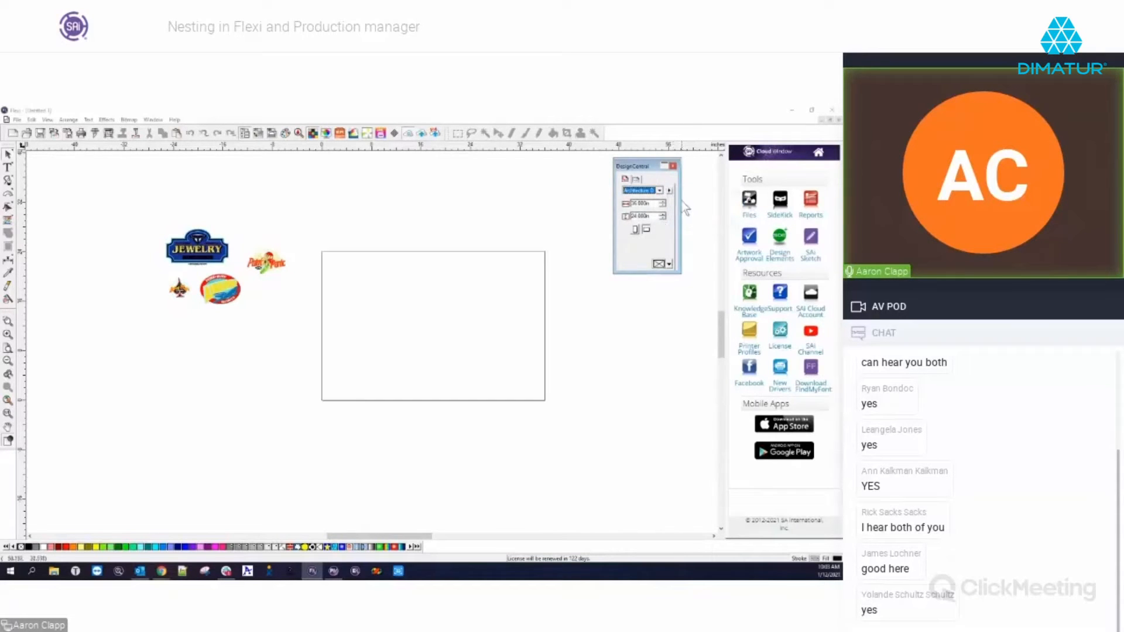
{"action": "left_click", "coordinate": [669, 190]}
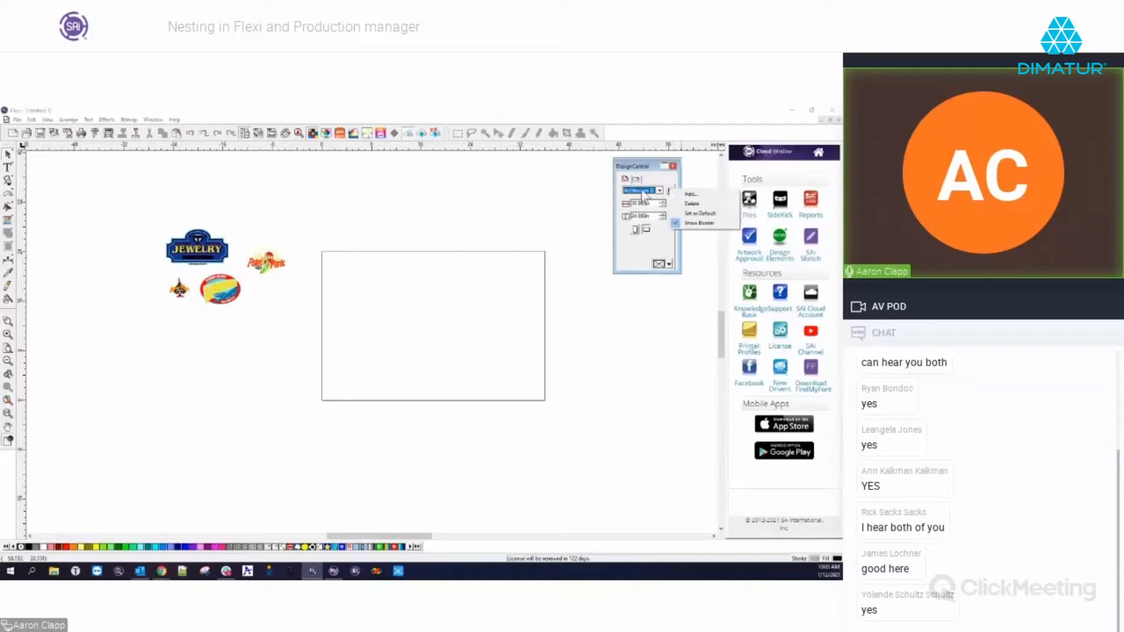
{"action": "left_click", "coordinate": [659, 190]}
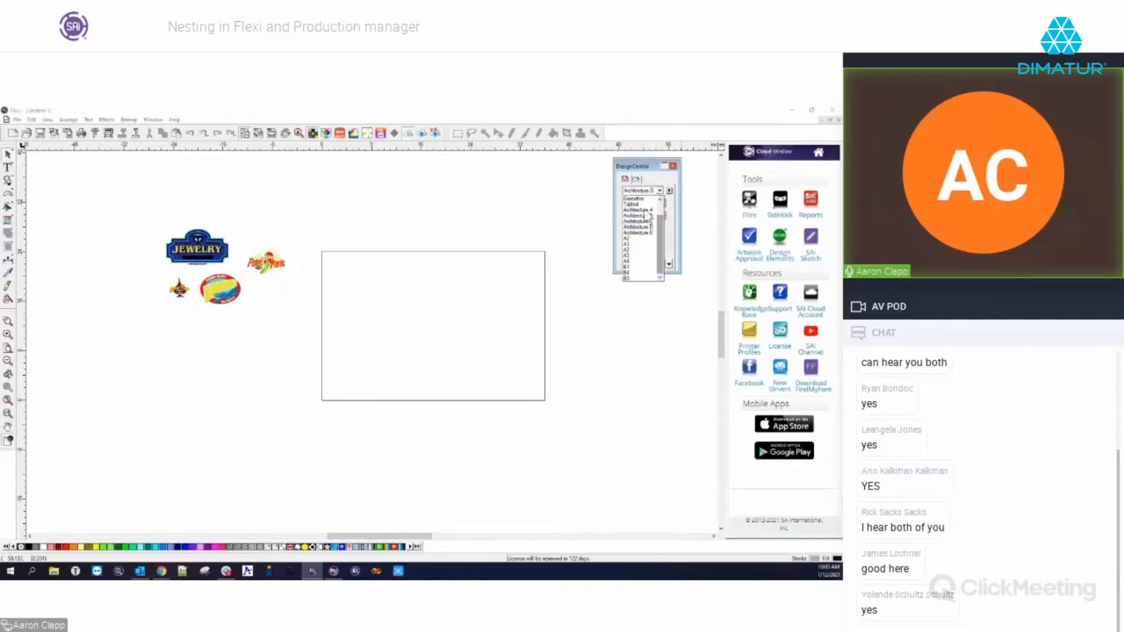
{"action": "left_click", "coordinate": [670, 191]}
{"action": "left_click", "coordinate": [670, 191]}
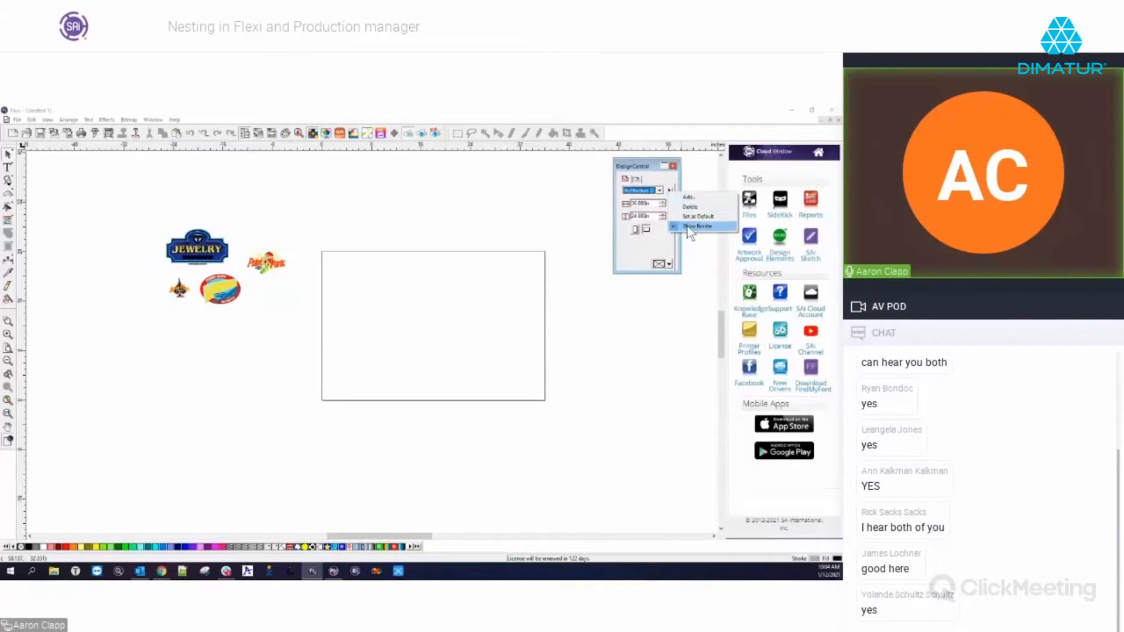
{"action": "left_click", "coordinate": [552, 237]}
{"action": "left_click_drag", "start_coordinate": [305, 223], "coordinate": [579, 434]}
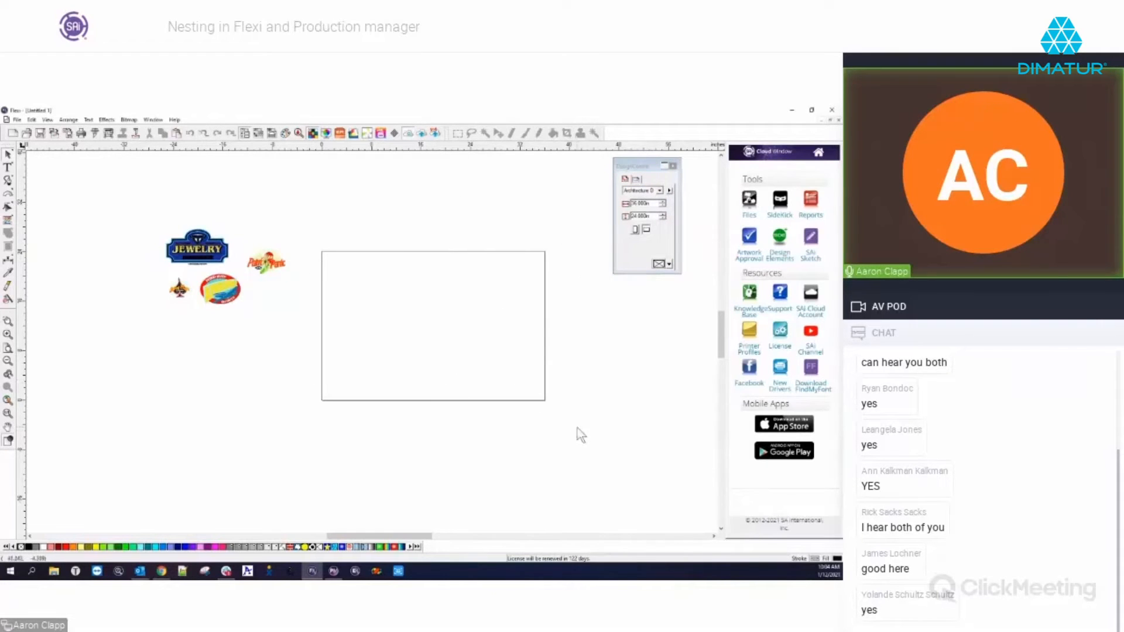
Scale the Jewelry sign down to about 4.6 in wide, and shrink the Point Panic logo and move it beside the sign
{"action": "left_click", "coordinate": [205, 241]}
{"action": "left_click_drag", "start_coordinate": [228, 265], "coordinate": [197, 248]}
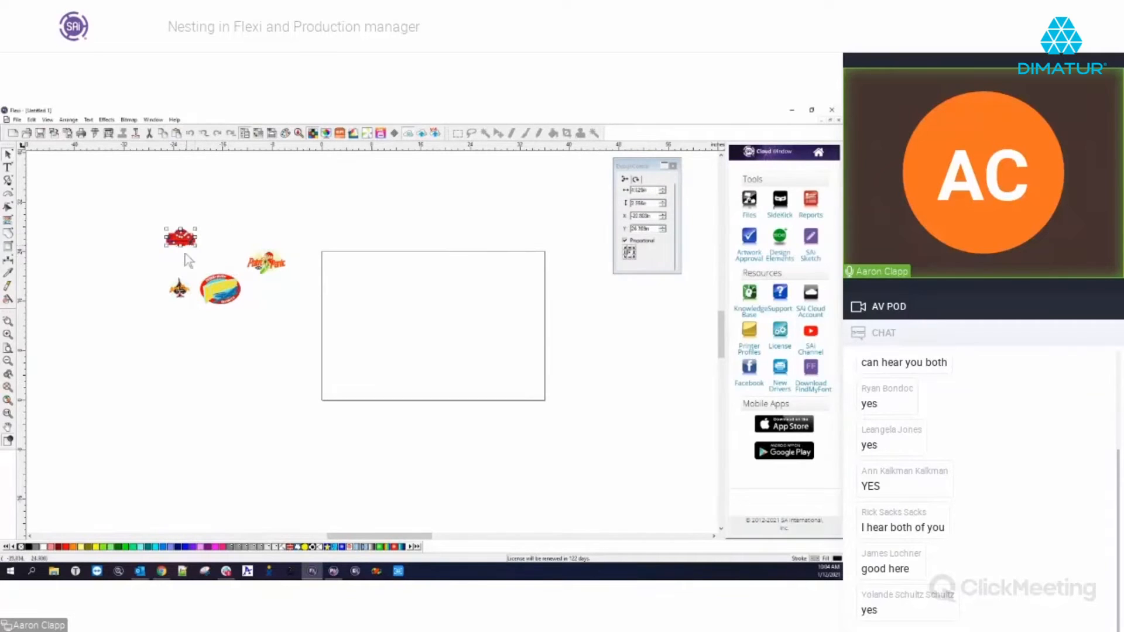
{"action": "scroll", "coordinate": [171, 241], "scroll_direction": "up", "scroll_amount": 2}
{"action": "scroll", "coordinate": [201, 364], "scroll_direction": "up", "scroll_amount": 5}
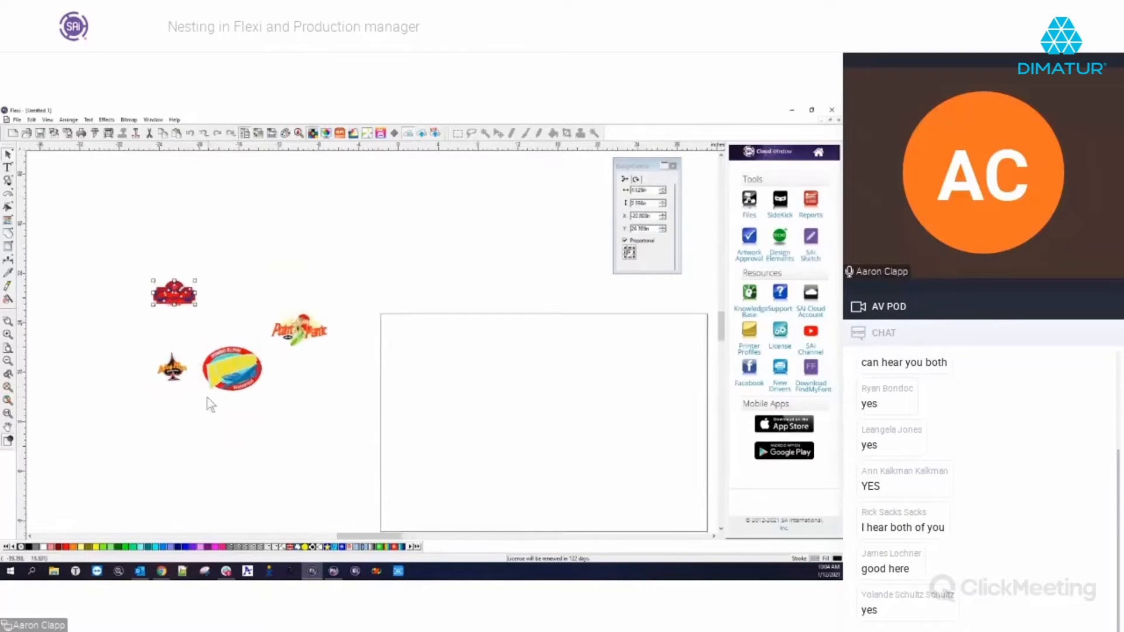
{"action": "left_click", "coordinate": [257, 345]}
{"action": "left_click_drag", "start_coordinate": [302, 312], "coordinate": [286, 325]}
{"action": "left_click_drag", "start_coordinate": [315, 239], "coordinate": [431, 319]}
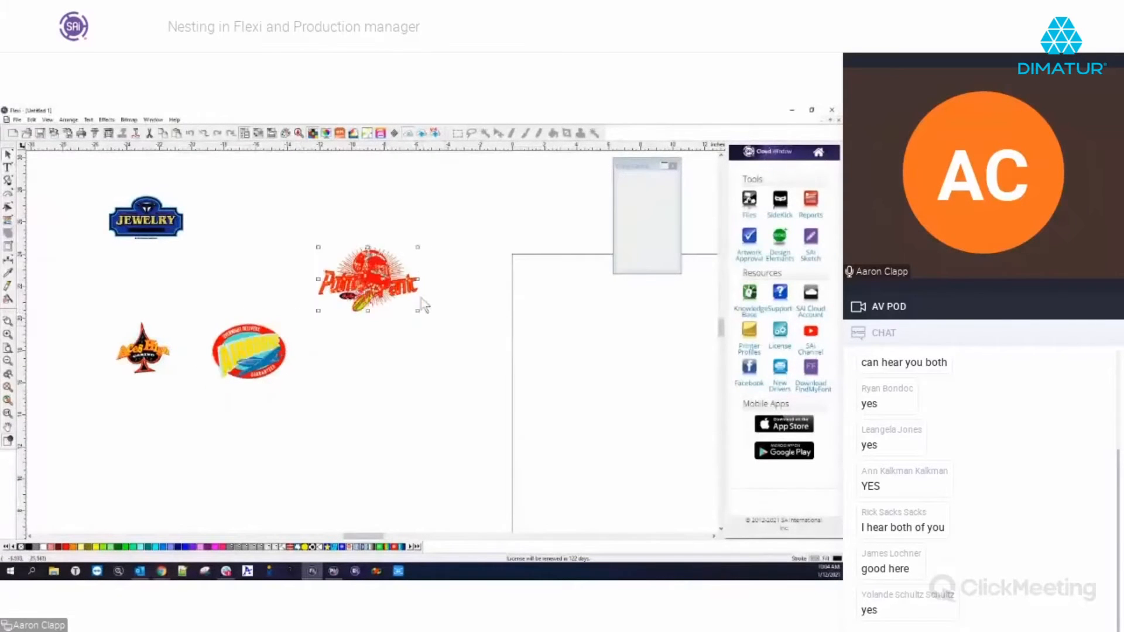
{"action": "left_click_drag", "start_coordinate": [417, 246], "coordinate": [393, 267]}
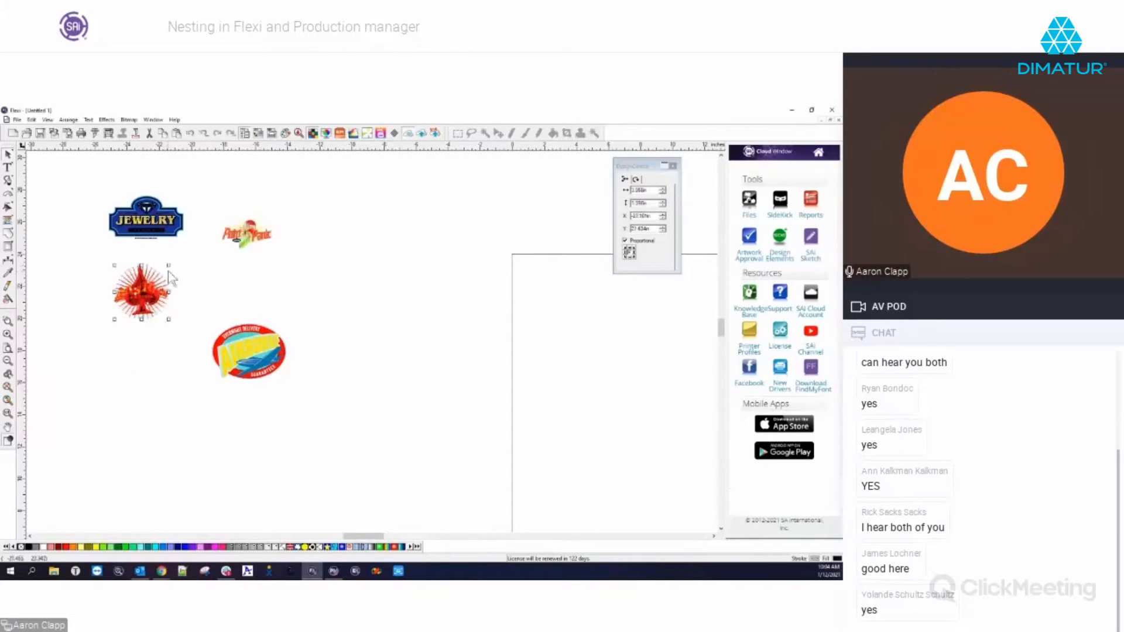
Shrink the Aces High logo below the Jewelry sign and move the Airborne logo up beside it
{"action": "left_click_drag", "start_coordinate": [167, 271], "coordinate": [309, 411]}
{"action": "left_click_drag", "start_coordinate": [254, 352], "coordinate": [249, 290]}
{"action": "left_click", "coordinate": [338, 322]}
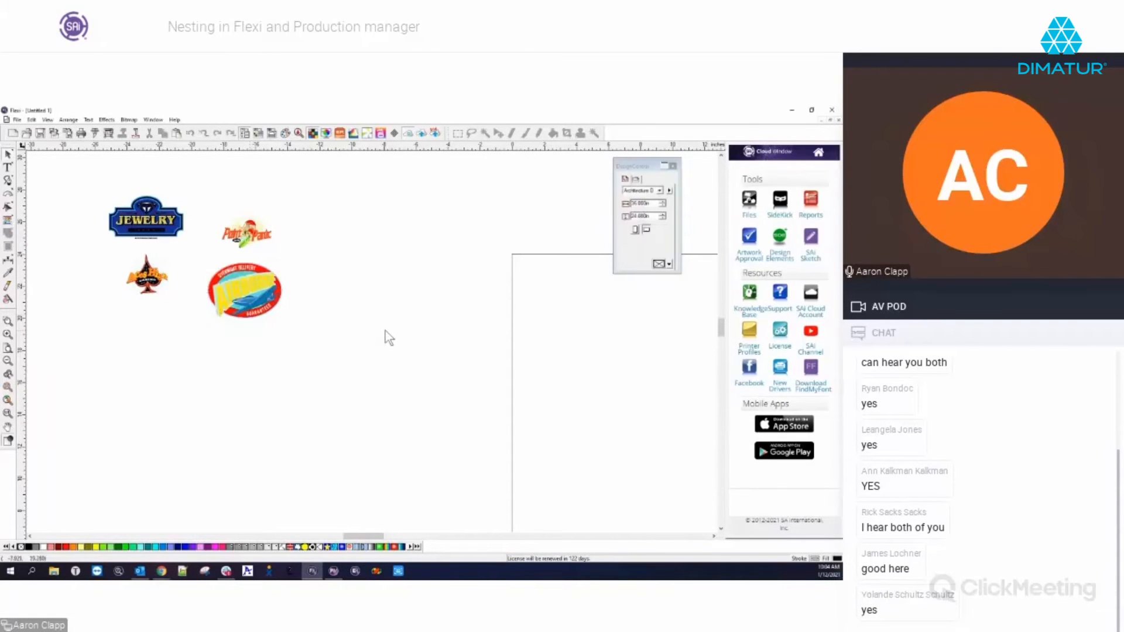
Select all four logos and preview them on the page with the basic Nest command
{"action": "scroll", "coordinate": [384, 331], "scroll_direction": "down", "scroll_amount": 2}
{"action": "scroll", "coordinate": [99, 305], "scroll_direction": "down", "scroll_amount": 3}
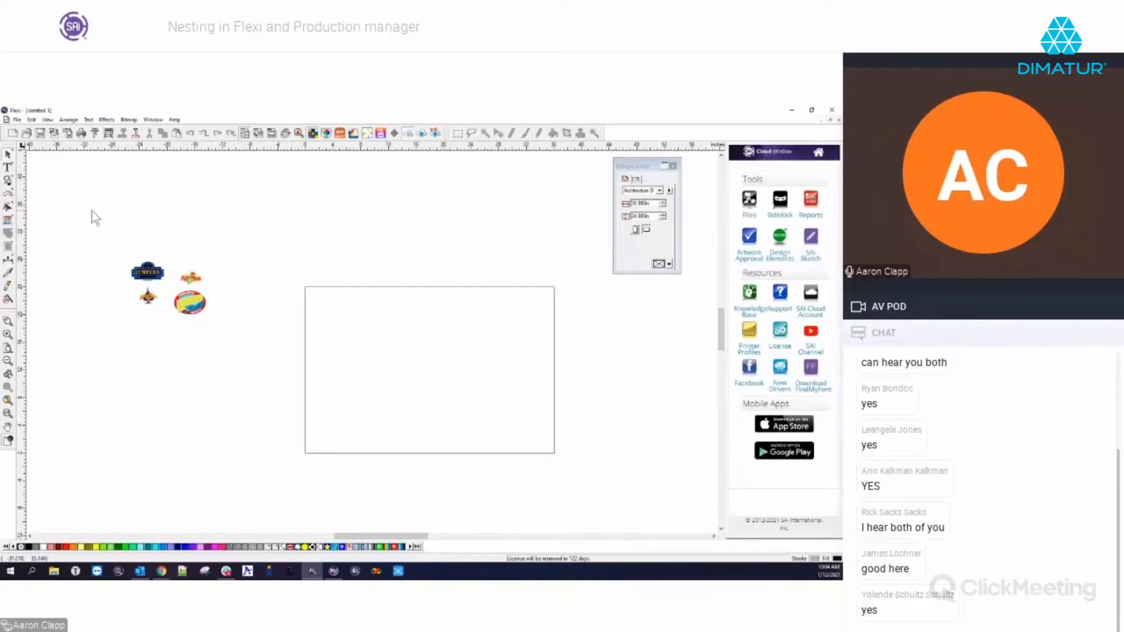
{"action": "key", "text": "ctrl+a"}
{"action": "left_click", "coordinate": [69, 119]}
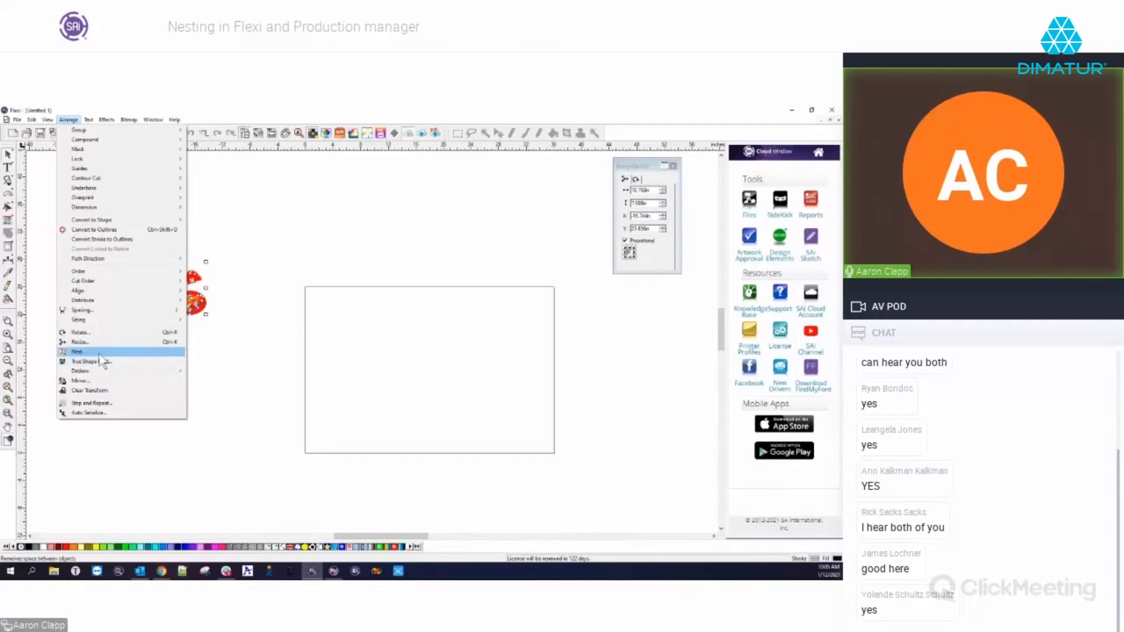
{"action": "left_click", "coordinate": [100, 352]}
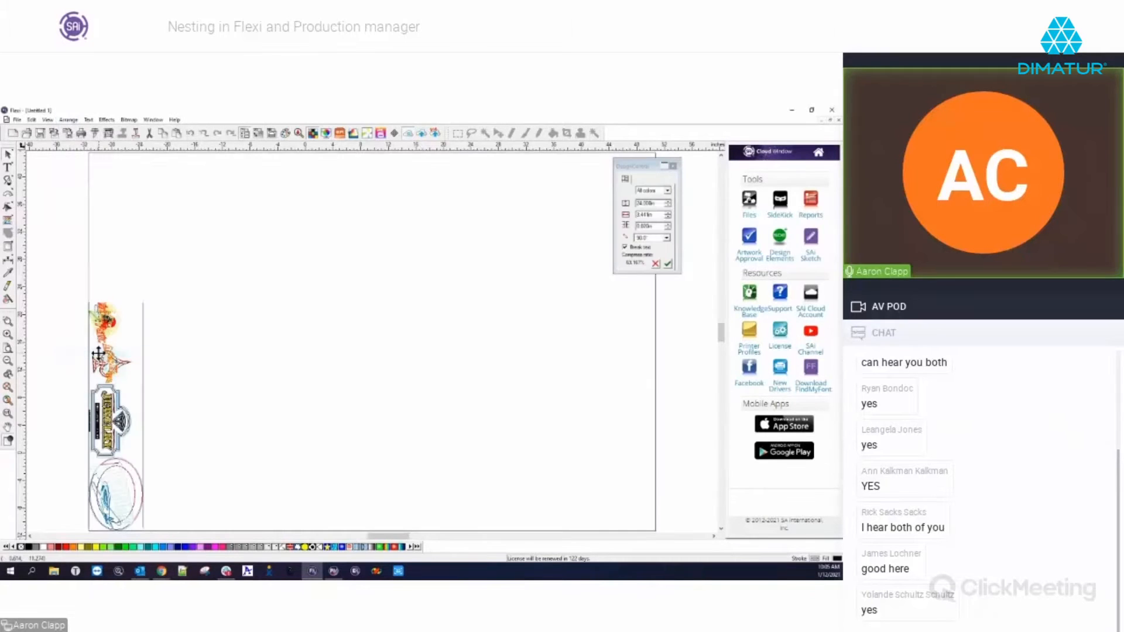
{"action": "scroll", "coordinate": [252, 360], "scroll_direction": "down", "scroll_amount": 2}
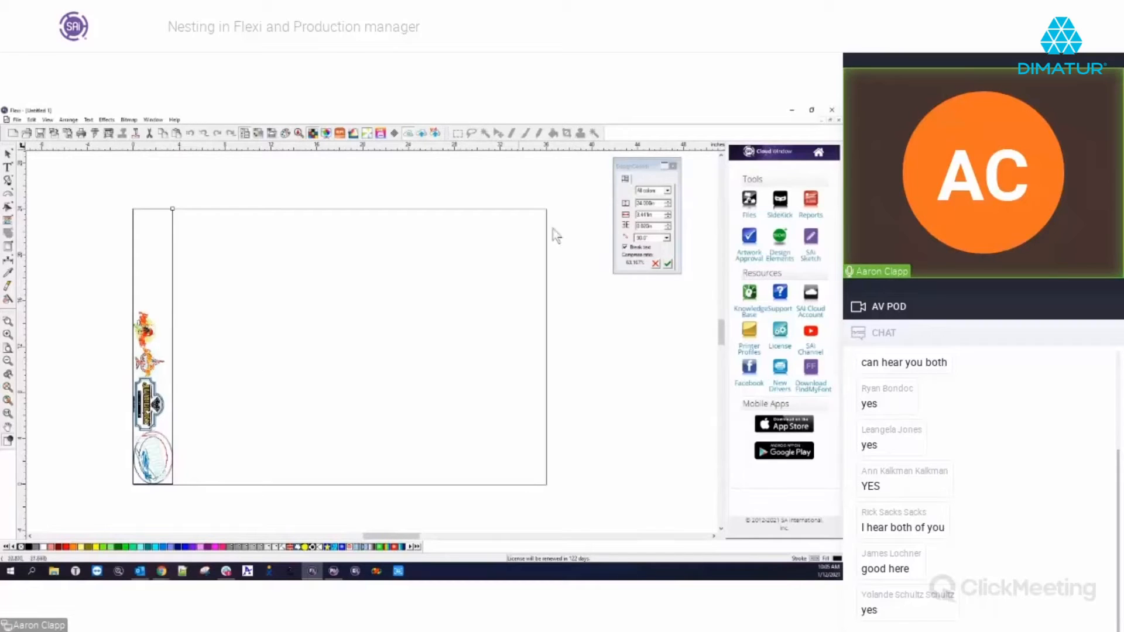
Review the basic Nest command's rotation angle and colour options, and leave the command with nothing selected
{"action": "left_click", "coordinate": [666, 238]}
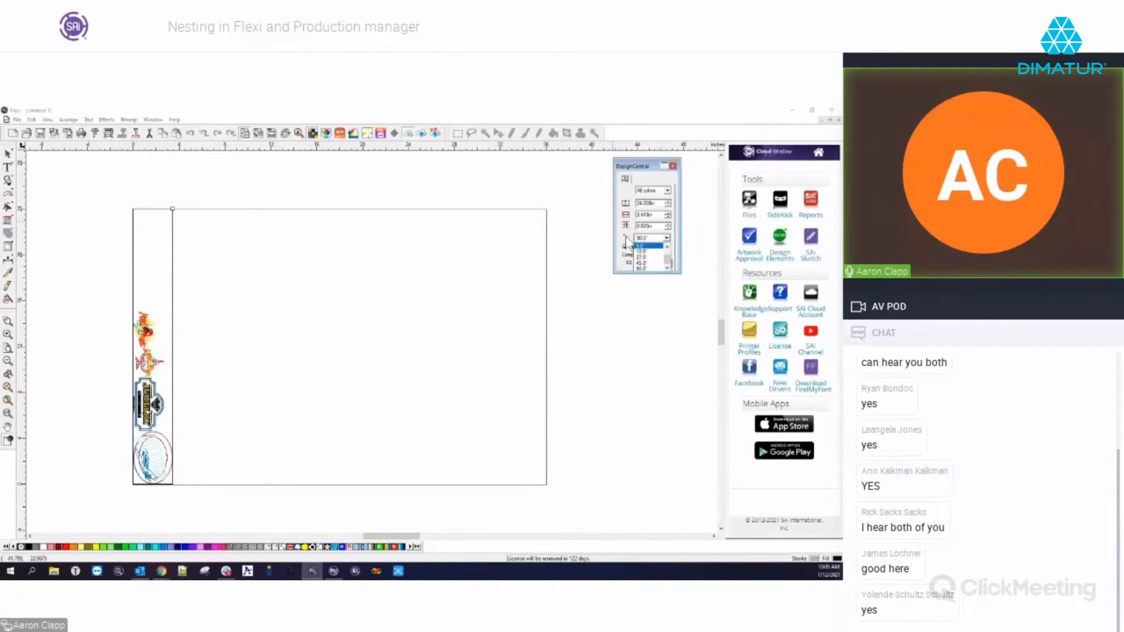
{"action": "left_click", "coordinate": [643, 245]}
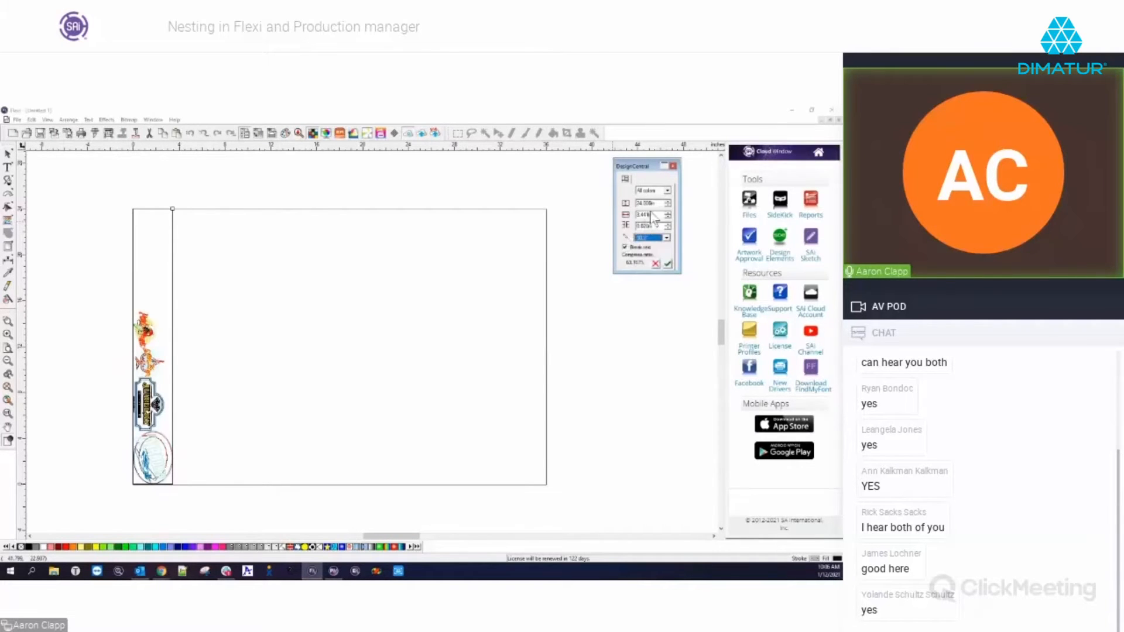
{"action": "left_click", "coordinate": [667, 192]}
{"action": "left_click", "coordinate": [663, 176]}
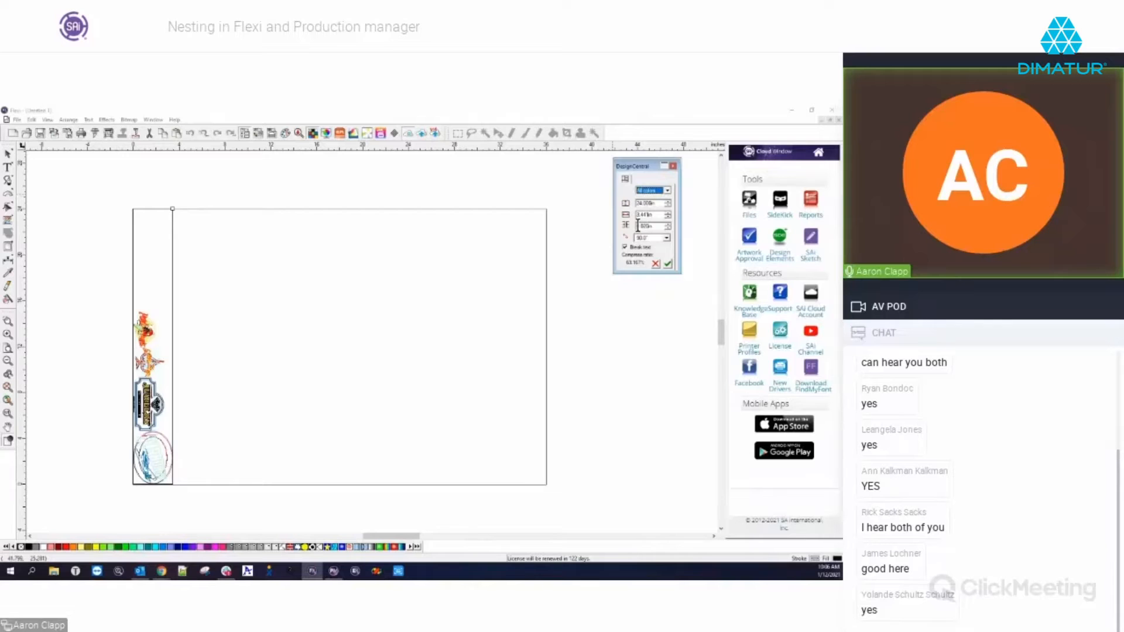
{"action": "left_click", "coordinate": [667, 264]}
{"action": "left_click", "coordinate": [356, 273]}
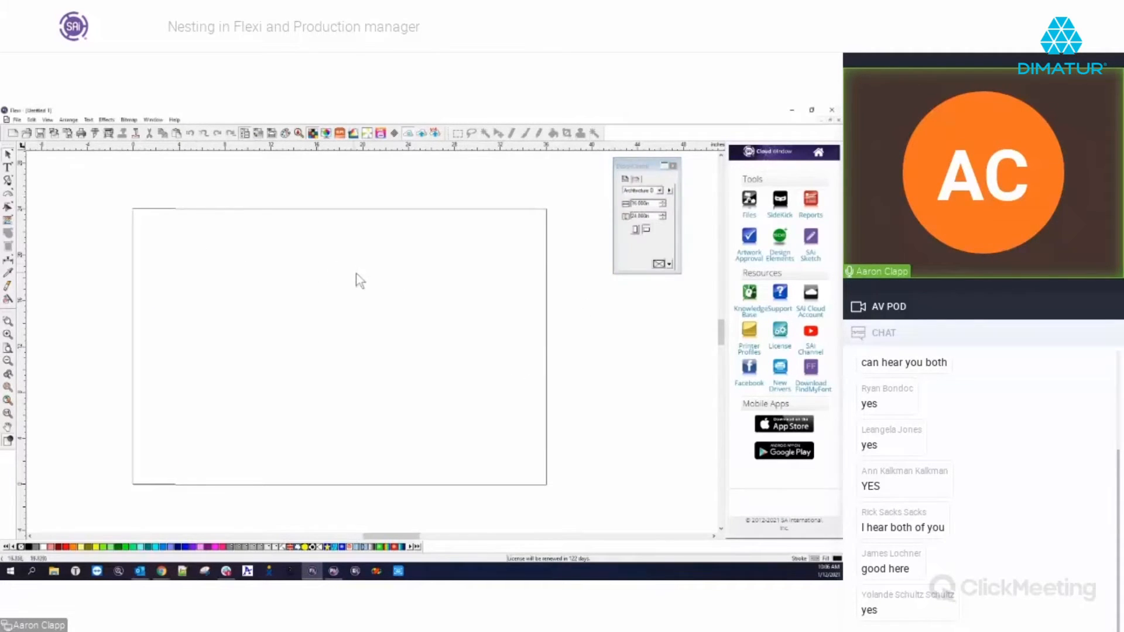
Select the four logos beside the page and start True Shape Nest on them
{"action": "scroll", "coordinate": [509, 316], "scroll_direction": "down", "scroll_amount": 2}
{"action": "left_click_drag", "start_coordinate": [60, 197], "coordinate": [180, 300]}
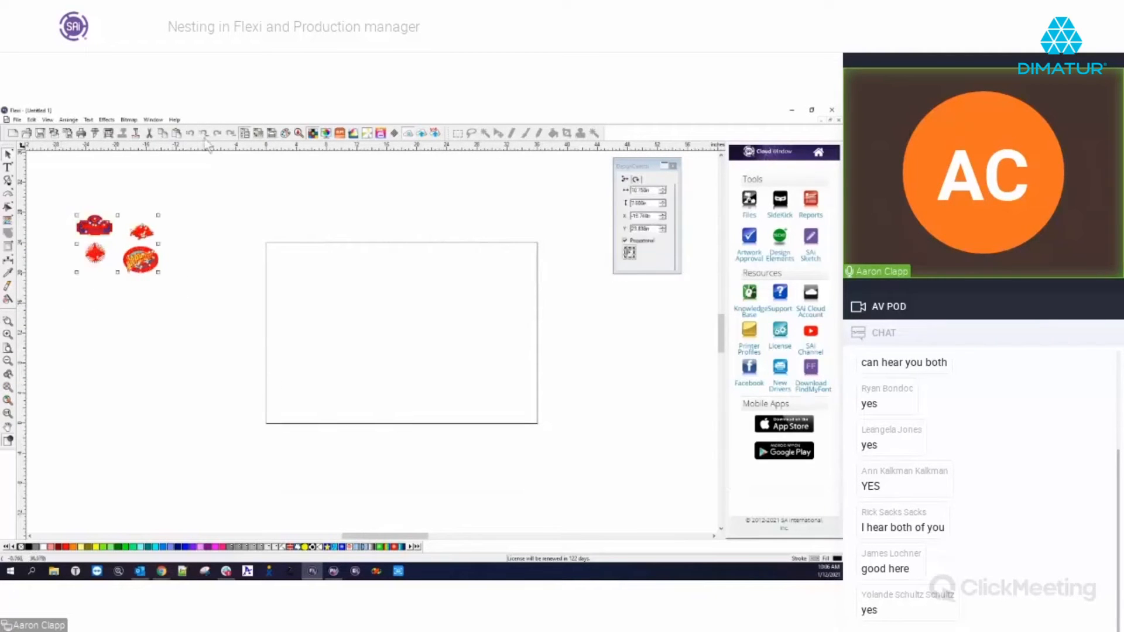
{"action": "left_click", "coordinate": [69, 120]}
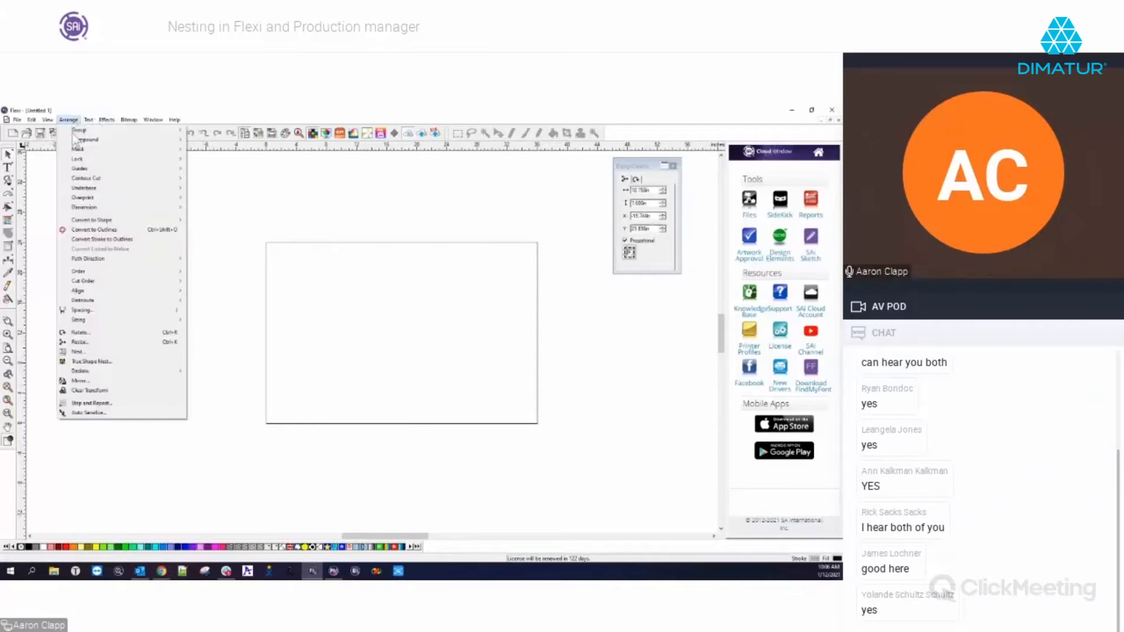
{"action": "left_click", "coordinate": [91, 362]}
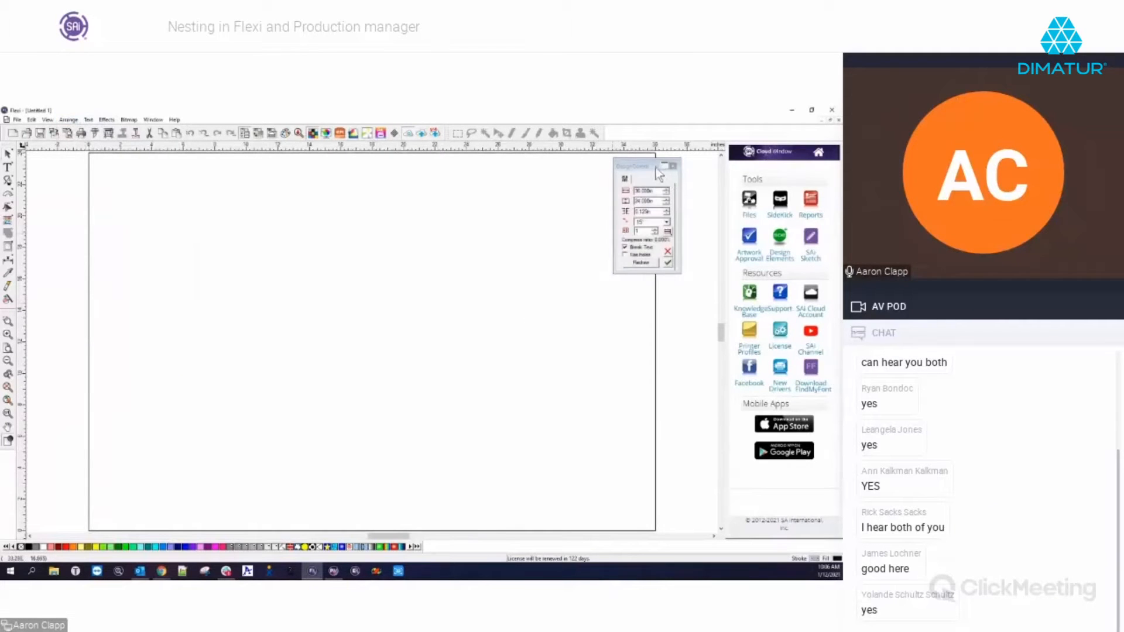
{"action": "left_click_drag", "start_coordinate": [594, 199], "coordinate": [500, 220]}
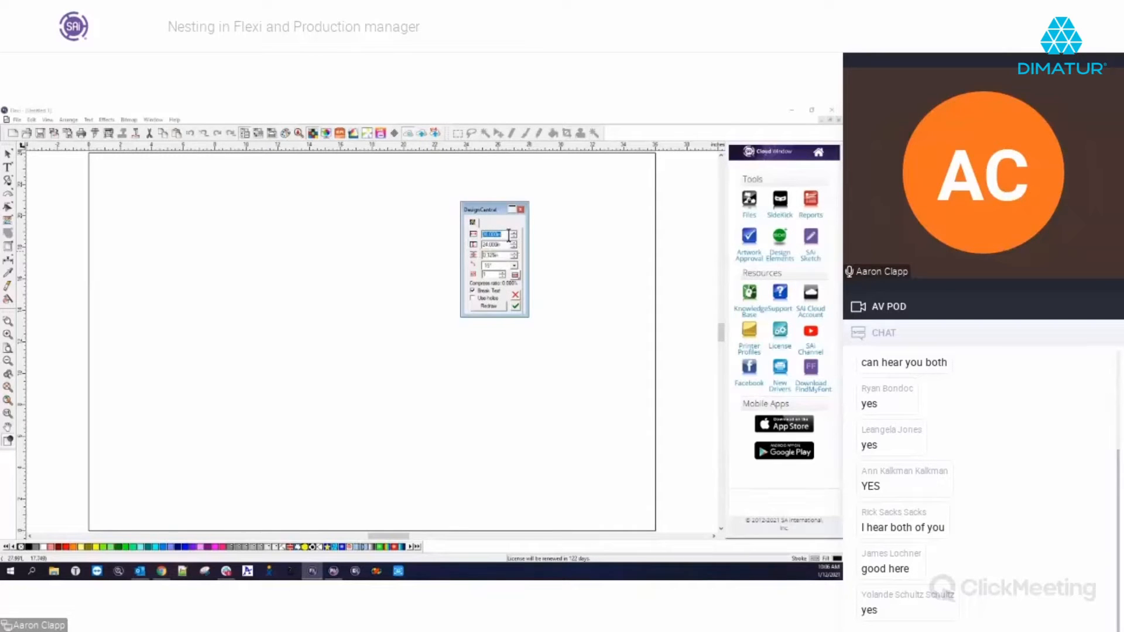
Try a nesting area width of 40 in, set it back to 36 in, and move the settings window off the page
{"action": "type", "text": "40"}
{"action": "key", "text": "Tab"}
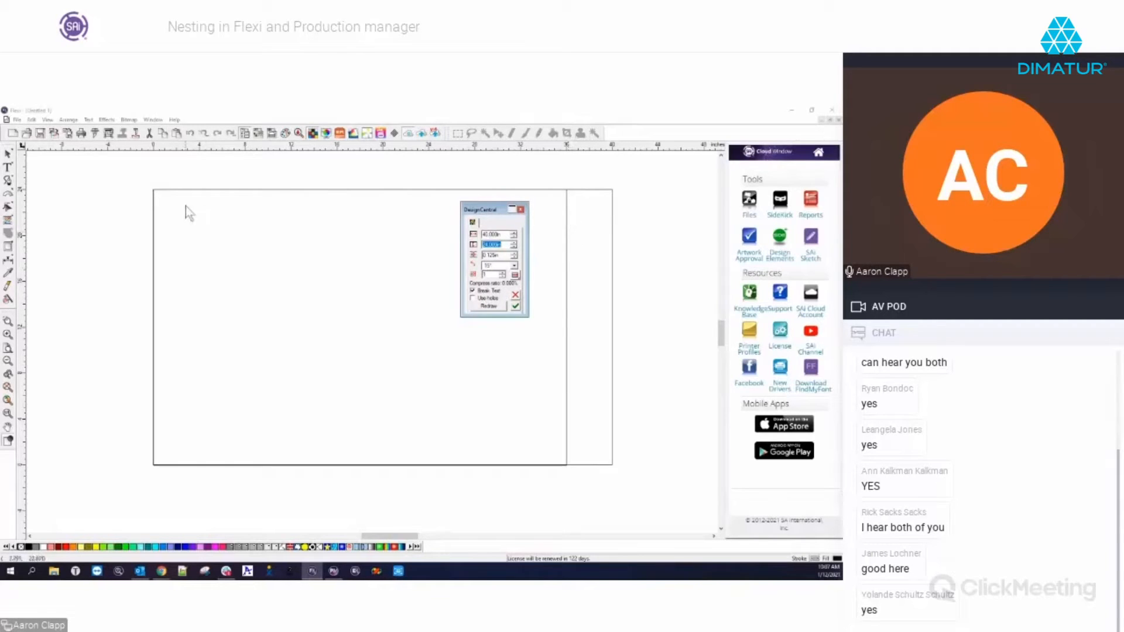
{"action": "left_click", "coordinate": [503, 234]}
{"action": "type", "text": "36"}
{"action": "key", "text": "Tab"}
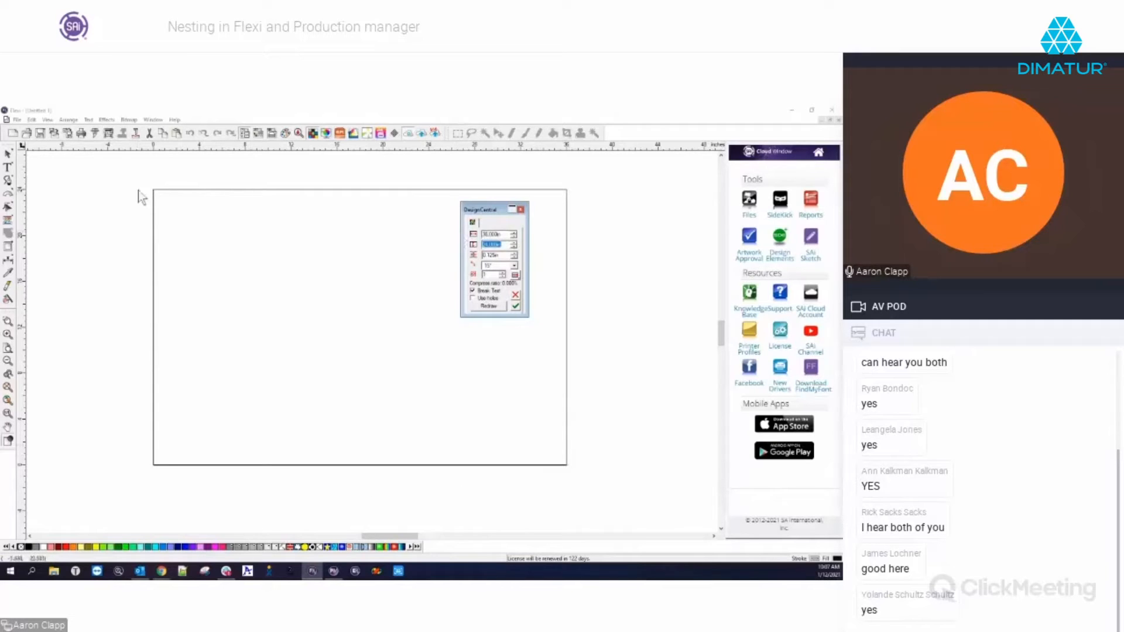
{"action": "left_click_drag", "start_coordinate": [494, 215], "coordinate": [609, 207]}
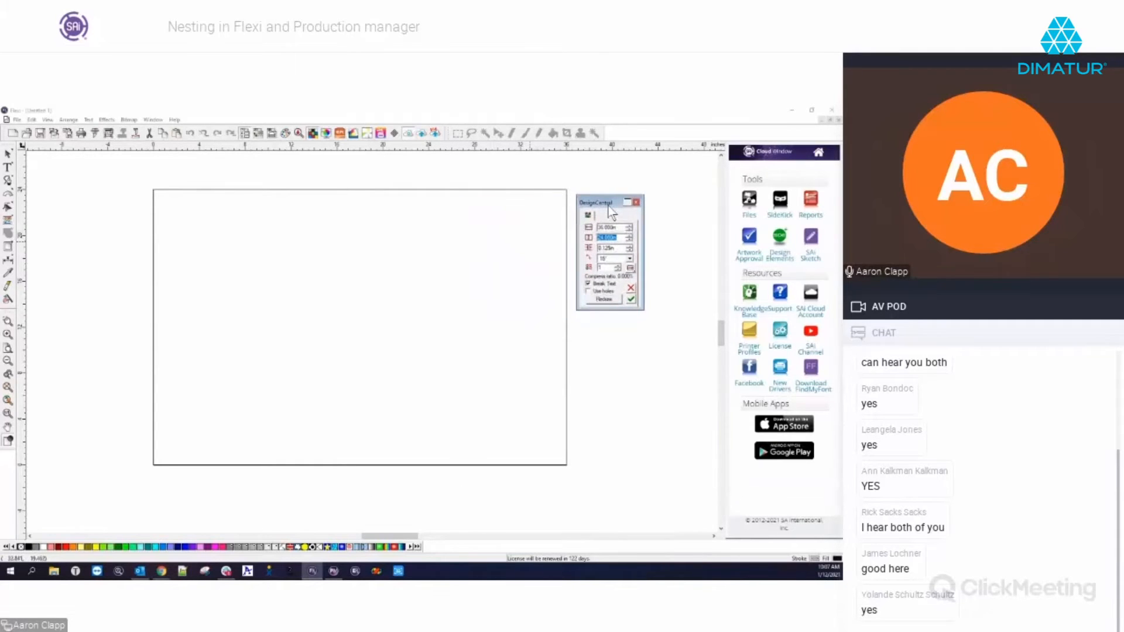
Review the nest spacing and the available rotation angle increments, trying 1°
{"action": "left_click", "coordinate": [618, 248]}
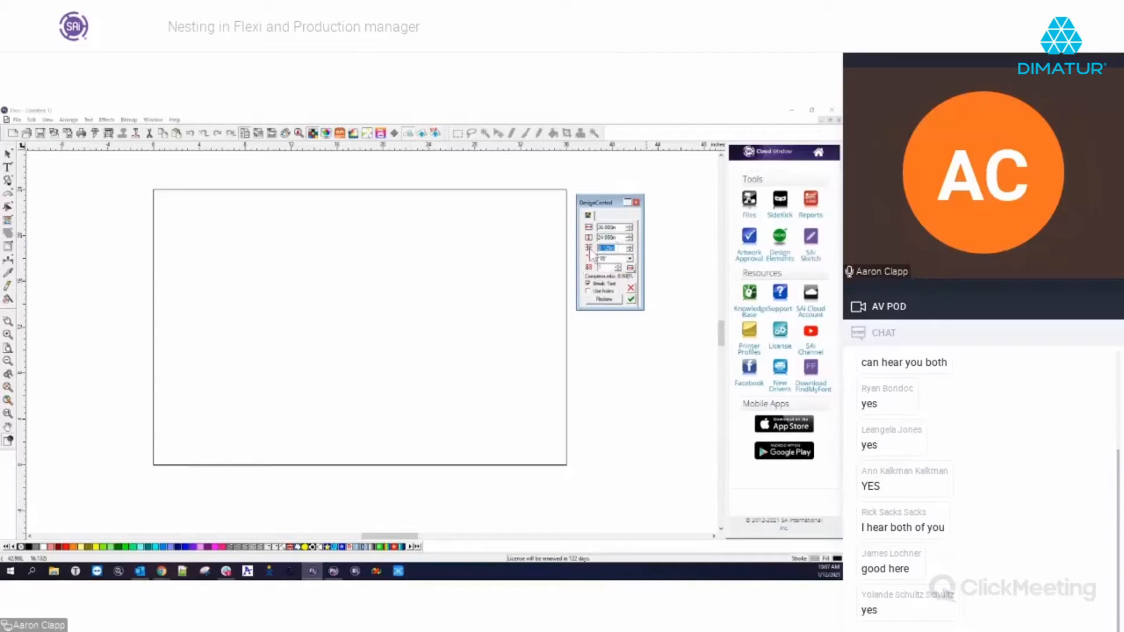
{"action": "left_click", "coordinate": [630, 259]}
{"action": "left_click_drag", "start_coordinate": [630, 282], "coordinate": [632, 285]}
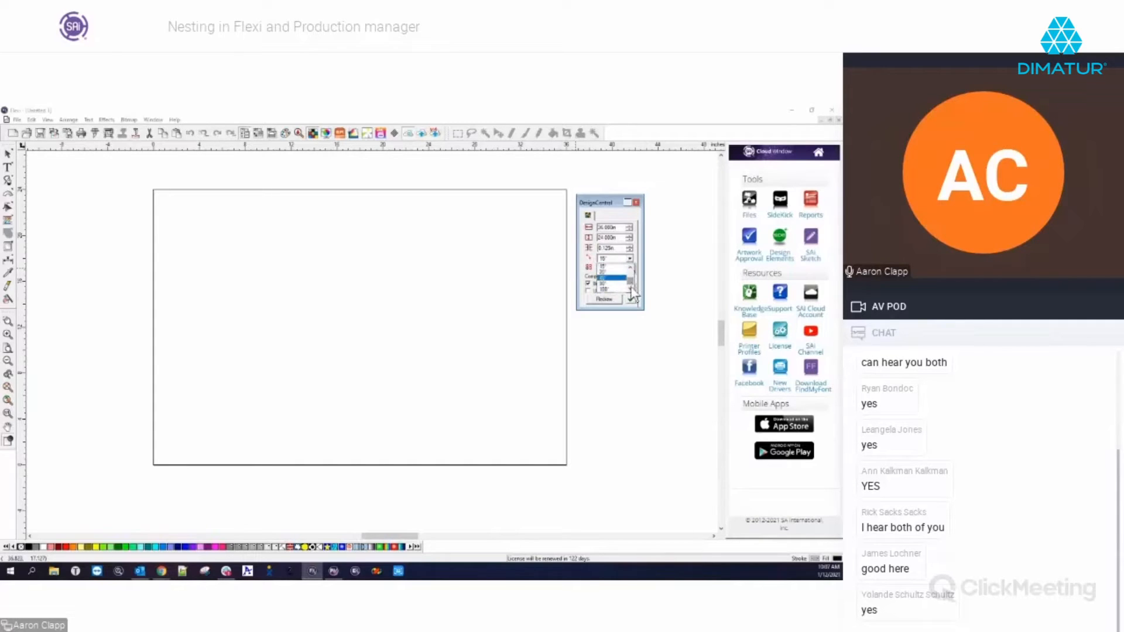
{"action": "scroll", "coordinate": [613, 287], "scroll_direction": "up", "scroll_amount": 3}
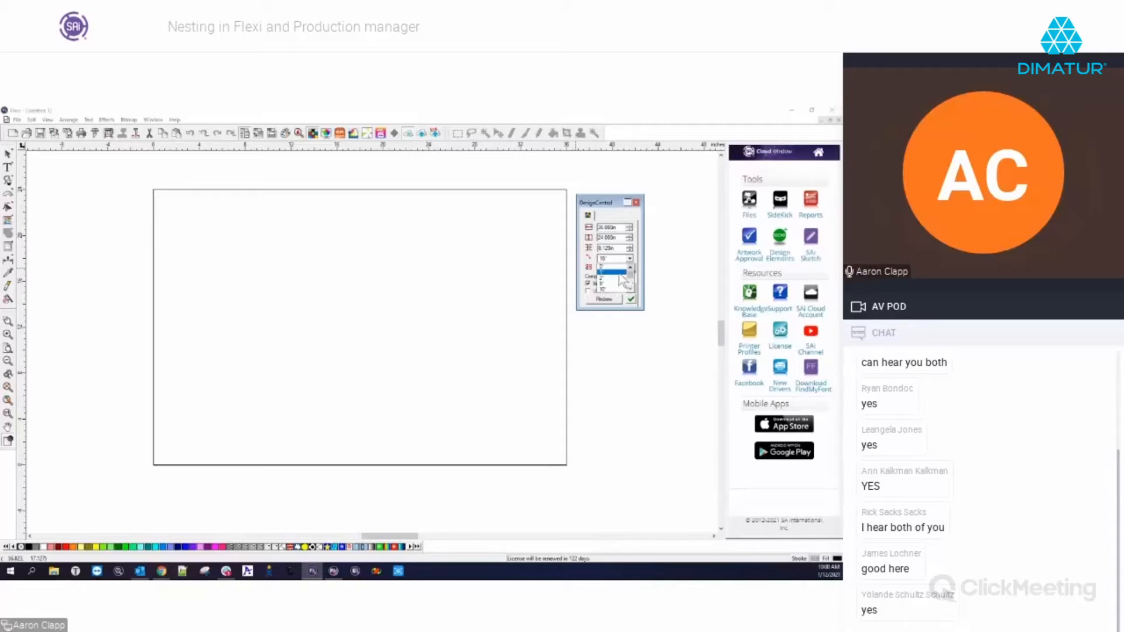
{"action": "left_click", "coordinate": [615, 273]}
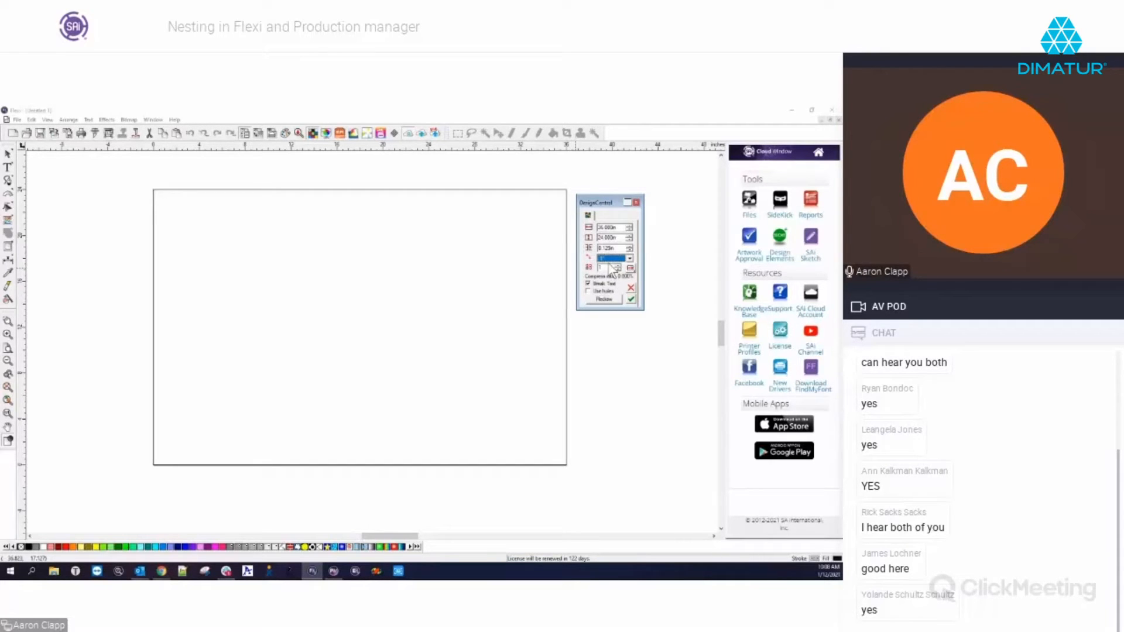
{"action": "left_click", "coordinate": [629, 259]}
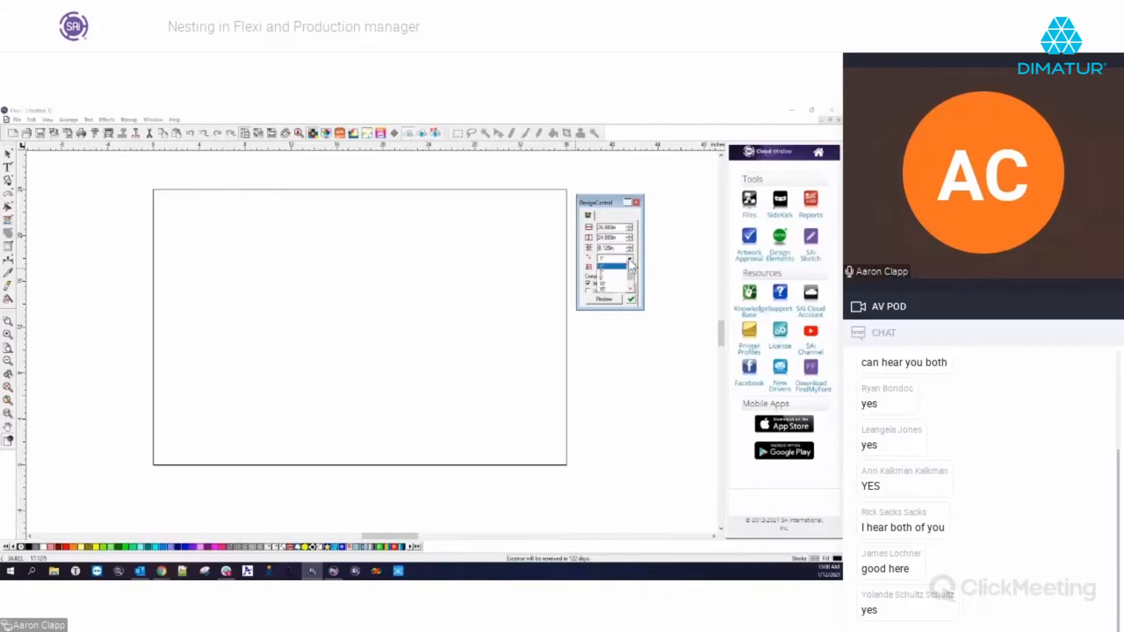
{"action": "left_click", "coordinate": [630, 288]}
{"action": "left_click", "coordinate": [631, 288]}
{"action": "left_click", "coordinate": [613, 278]}
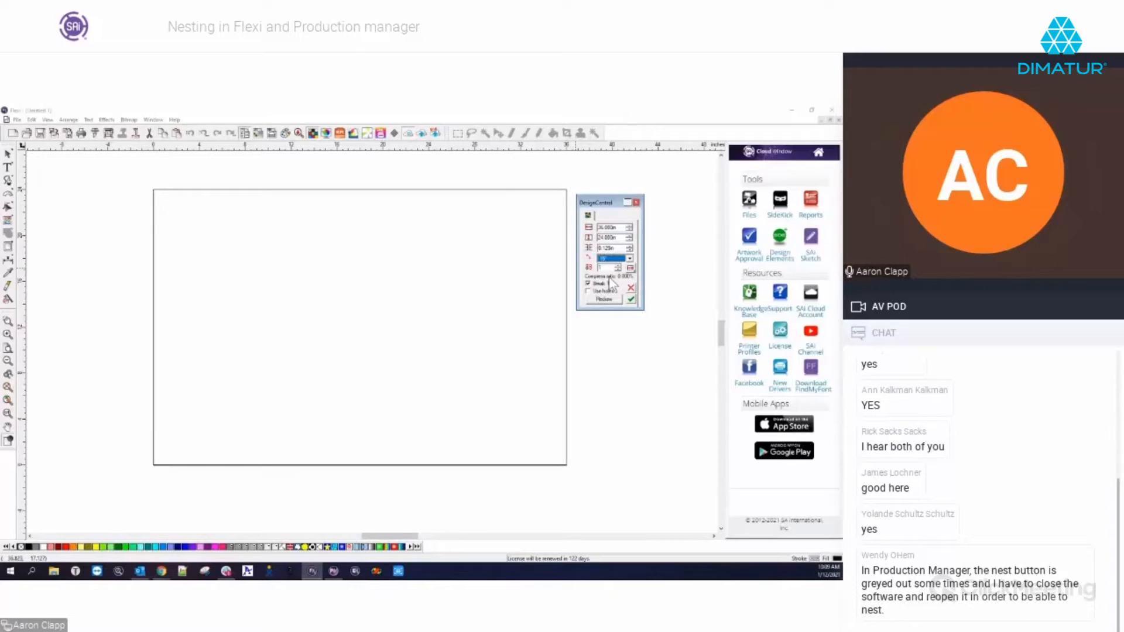
Try further rotation angle increments for the nest and return the setting to 15°
{"action": "left_click", "coordinate": [630, 258]}
{"action": "left_click", "coordinate": [612, 284]}
{"action": "left_click", "coordinate": [630, 258]}
{"action": "left_click", "coordinate": [621, 277]}
{"action": "left_click", "coordinate": [629, 260]}
{"action": "left_click", "coordinate": [630, 266]}
{"action": "left_click", "coordinate": [631, 266]}
{"action": "left_click", "coordinate": [632, 267]}
{"action": "left_click", "coordinate": [624, 216]}
{"action": "left_click", "coordinate": [630, 260]}
{"action": "left_click", "coordinate": [631, 267]}
{"action": "left_click", "coordinate": [630, 268]}
{"action": "left_click", "coordinate": [619, 218]}
Nest 10 copies of each logo, and regenerate the layout with the other nesting direction
{"action": "left_click", "coordinate": [607, 268]}
{"action": "type", "text": "10"}
{"action": "left_click", "coordinate": [612, 300]}
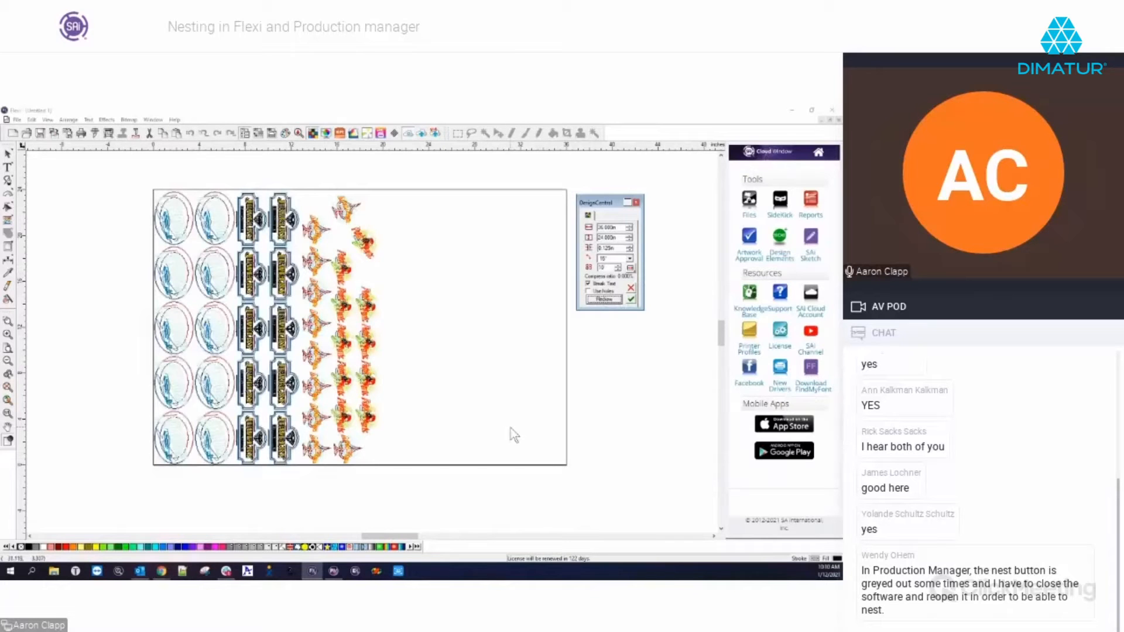
{"action": "left_click", "coordinate": [631, 287]}
{"action": "left_click", "coordinate": [606, 299]}
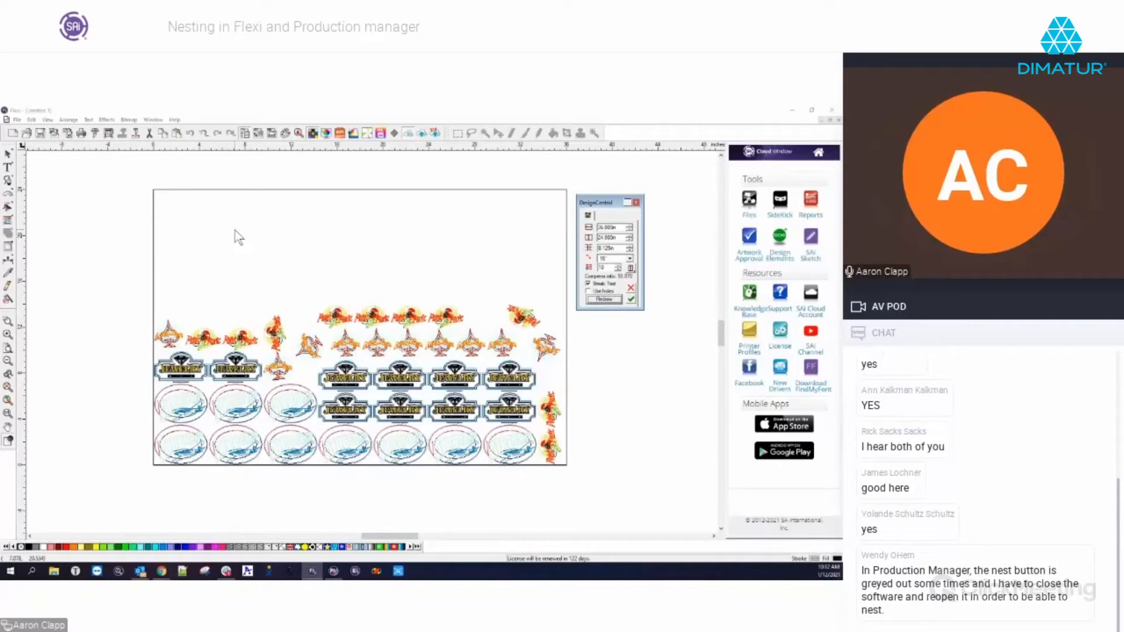
Turn off Break Text and regenerate the nest with 20 copies of each logo
{"action": "left_click", "coordinate": [600, 283]}
{"action": "left_click", "coordinate": [601, 300]}
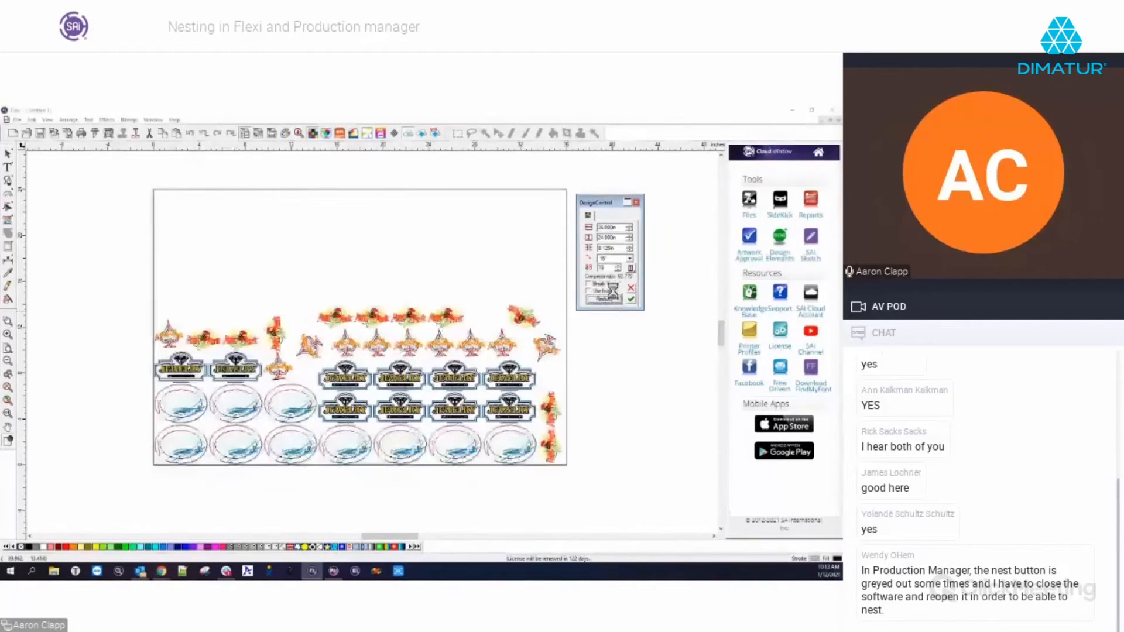
{"action": "type", "text": "20"}
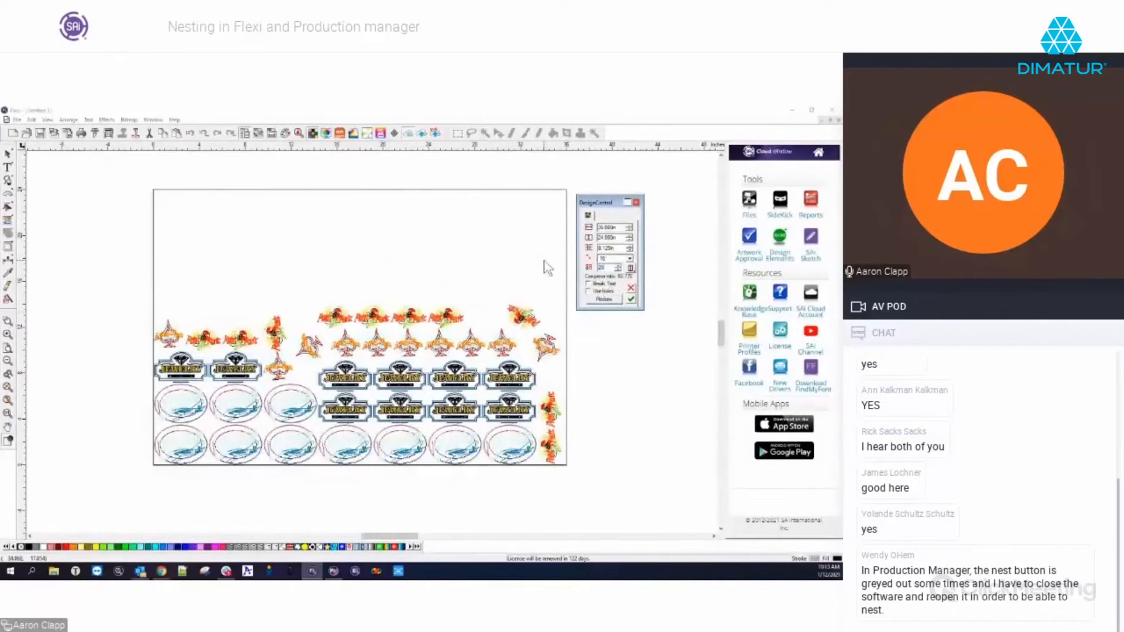
{"action": "left_click", "coordinate": [607, 301]}
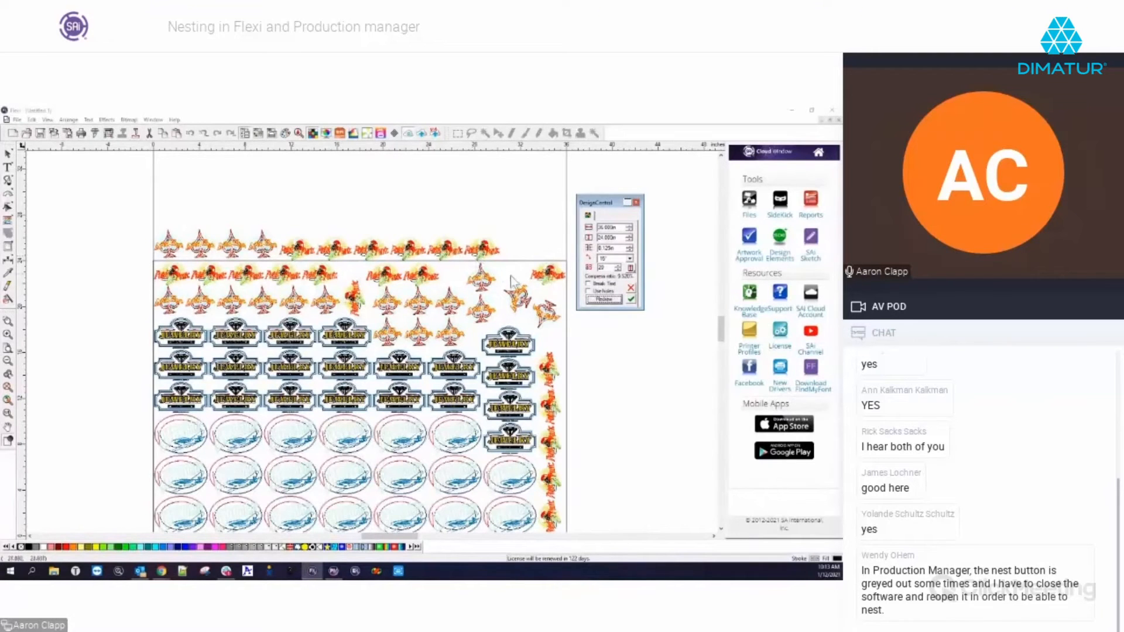
Reduce the nest to 15 copies of each logo and apply it to the page
{"action": "double_click", "coordinate": [603, 267]}
{"action": "type", "text": "15"}
{"action": "key", "text": "Return"}
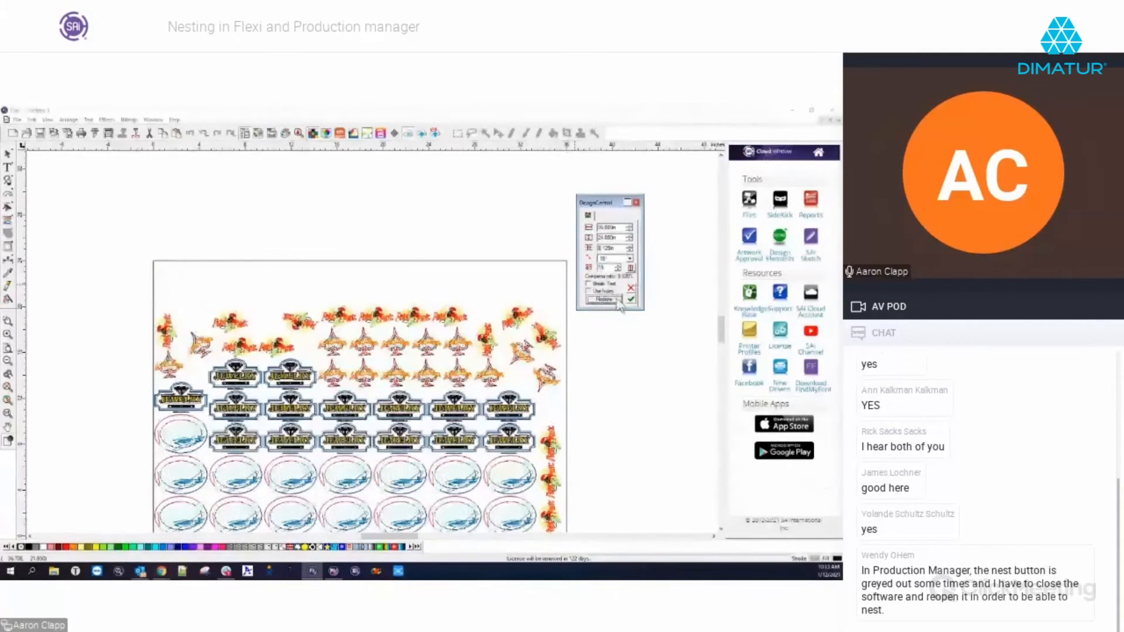
{"action": "left_click", "coordinate": [631, 302]}
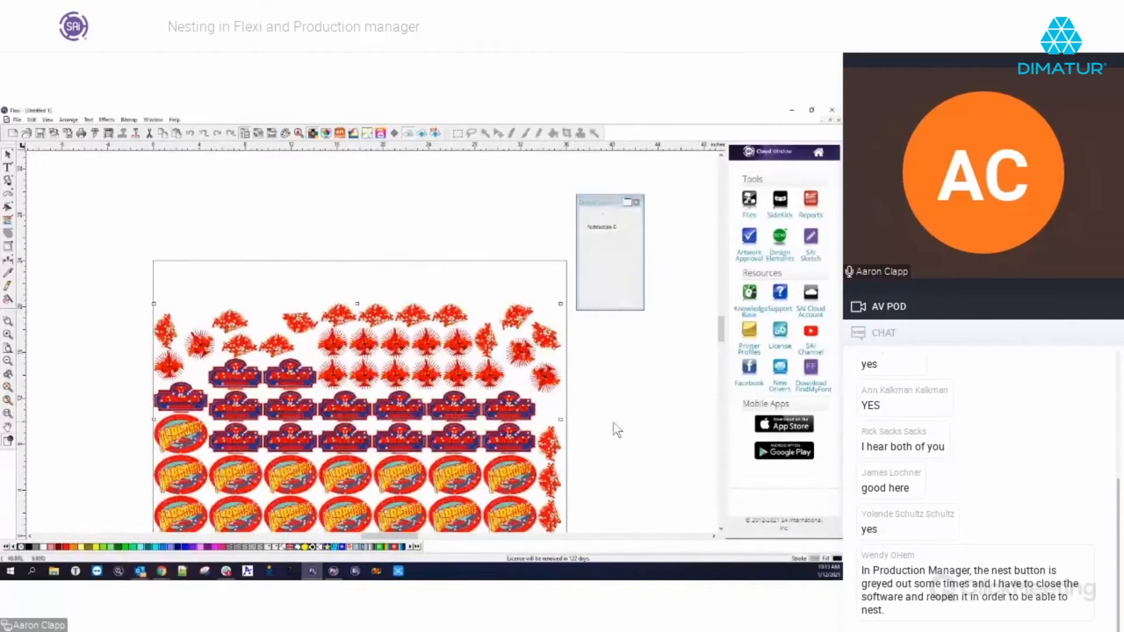
{"action": "scroll", "coordinate": [613, 432], "scroll_direction": "up", "scroll_amount": 2}
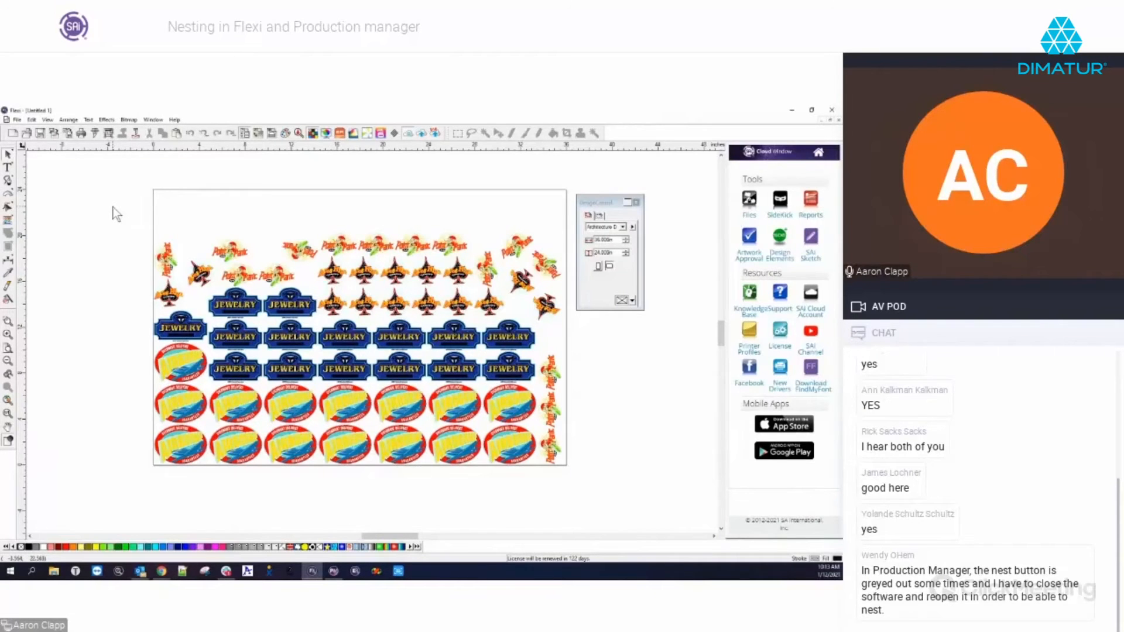
{"action": "scroll", "coordinate": [122, 294], "scroll_direction": "down", "scroll_amount": 2}
{"action": "scroll", "coordinate": [544, 352], "scroll_direction": "down", "scroll_amount": 1}
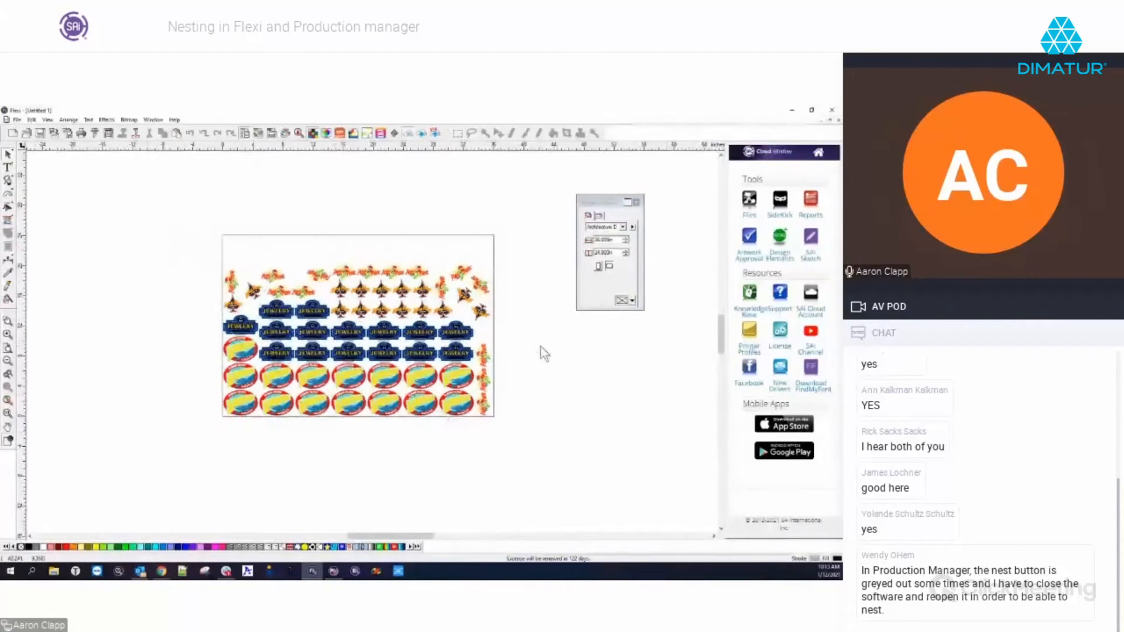
Undo the applied nest and rerun True Shape Nest on the four logos with 15 copies of each
{"action": "key", "text": "ctrl+z"}
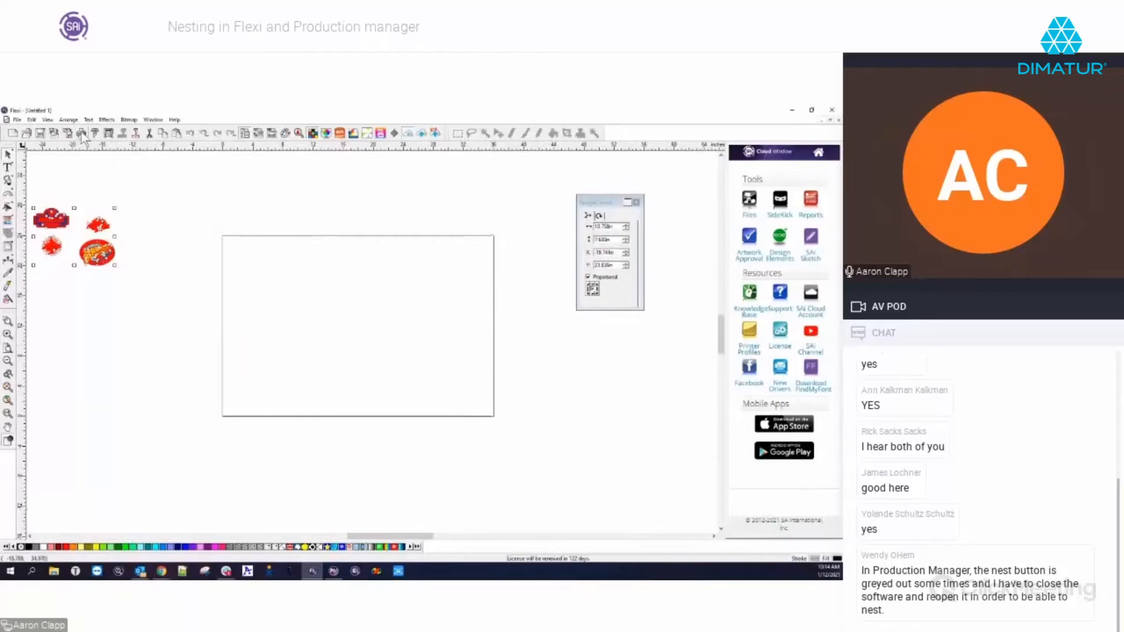
{"action": "left_click", "coordinate": [69, 120]}
{"action": "left_click", "coordinate": [93, 362]}
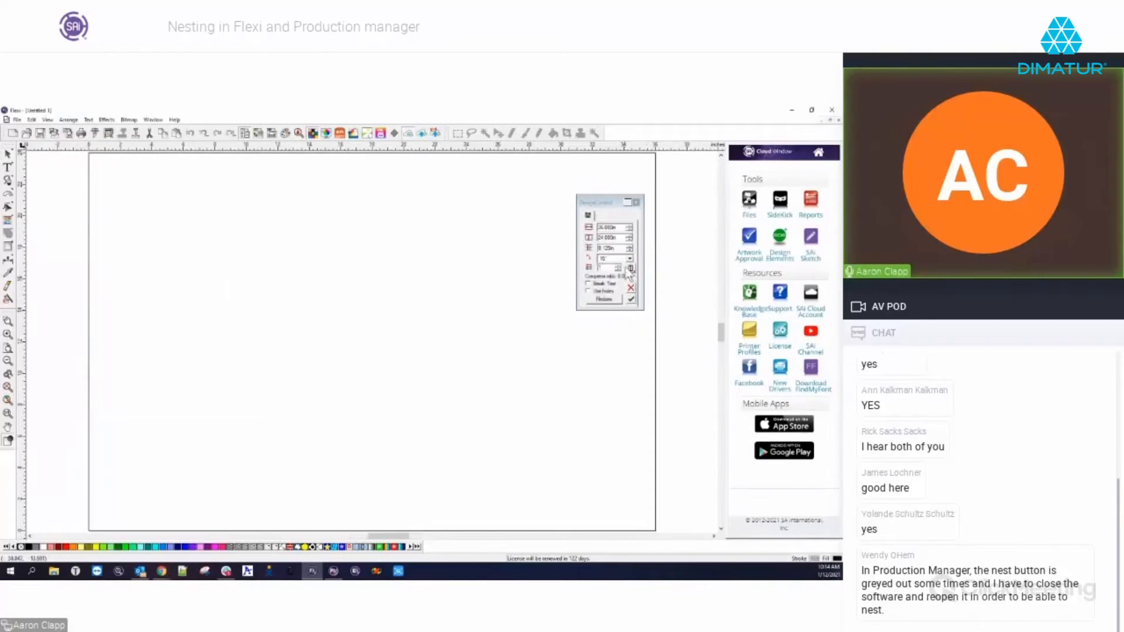
{"action": "left_click_drag", "start_coordinate": [607, 269], "coordinate": [571, 268]}
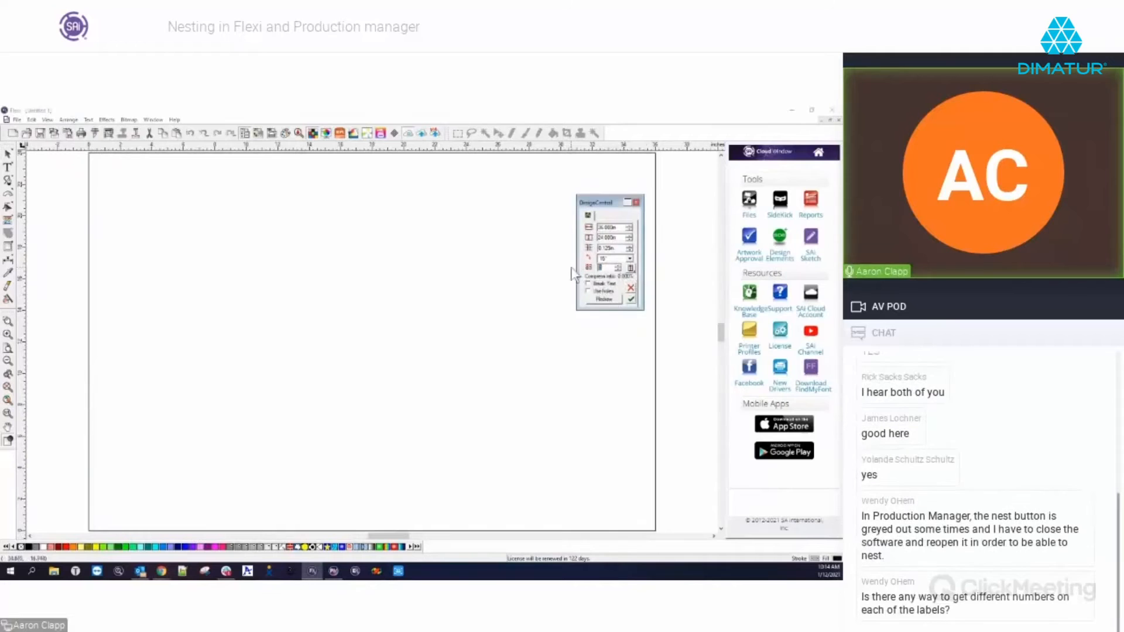
{"action": "type", "text": "15"}
{"action": "left_click", "coordinate": [608, 298]}
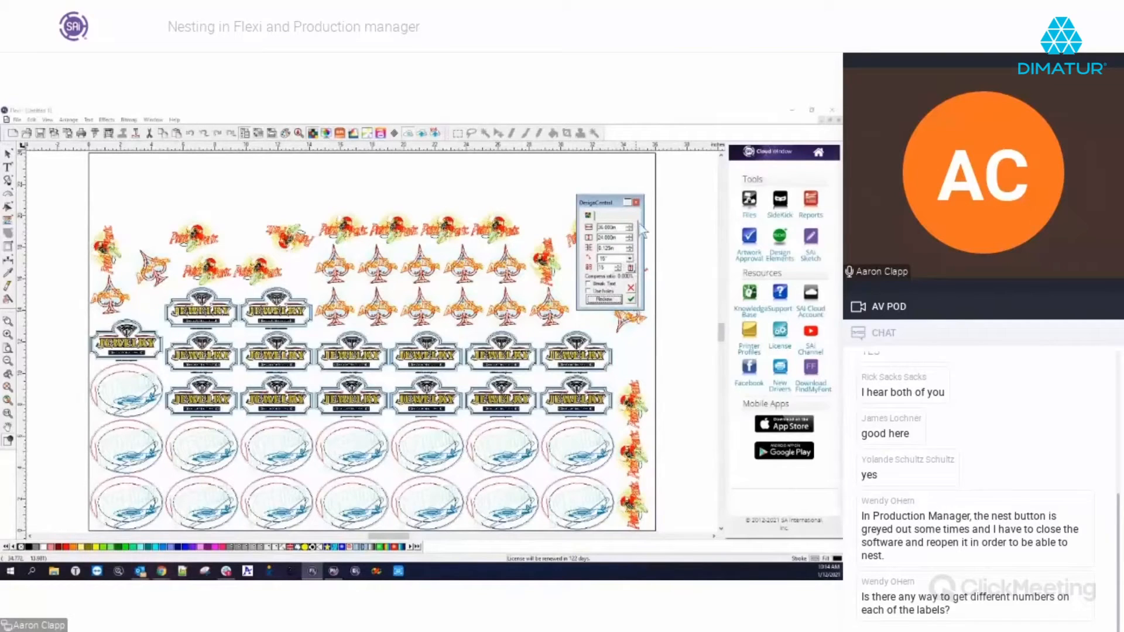
Try True Shape Nest with Break Text on and the rotation set to 1°, and cancel the nest without applying it
{"action": "left_click", "coordinate": [587, 284]}
{"action": "left_click", "coordinate": [603, 299]}
{"action": "left_click", "coordinate": [629, 258]}
{"action": "left_click_drag", "start_coordinate": [632, 280], "coordinate": [631, 268]}
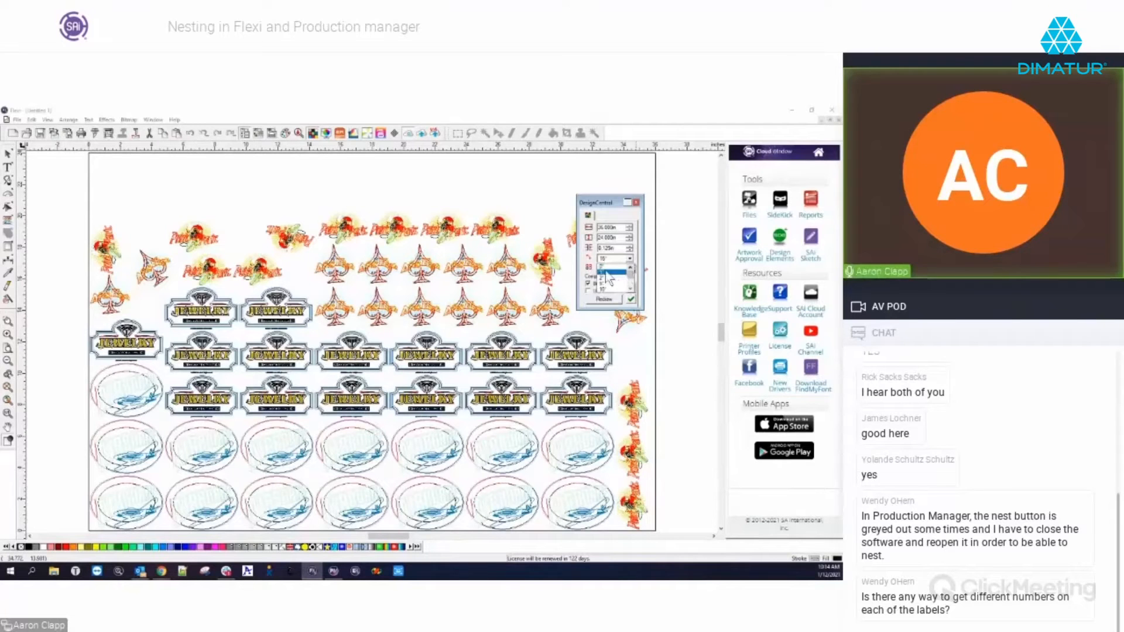
{"action": "left_click", "coordinate": [607, 273]}
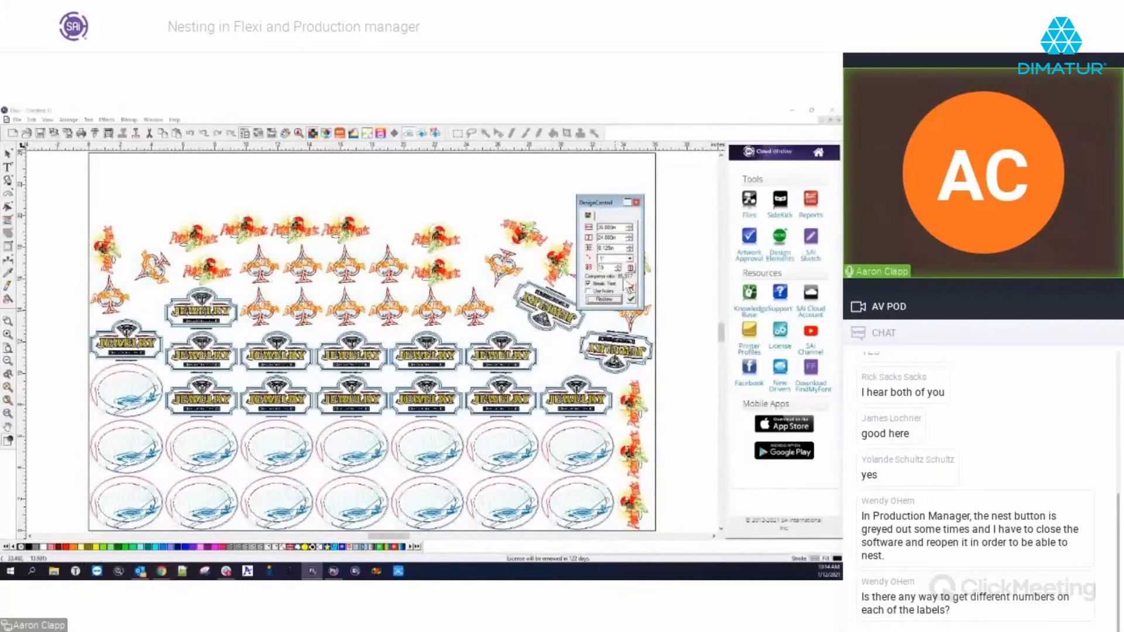
{"action": "left_click", "coordinate": [612, 302]}
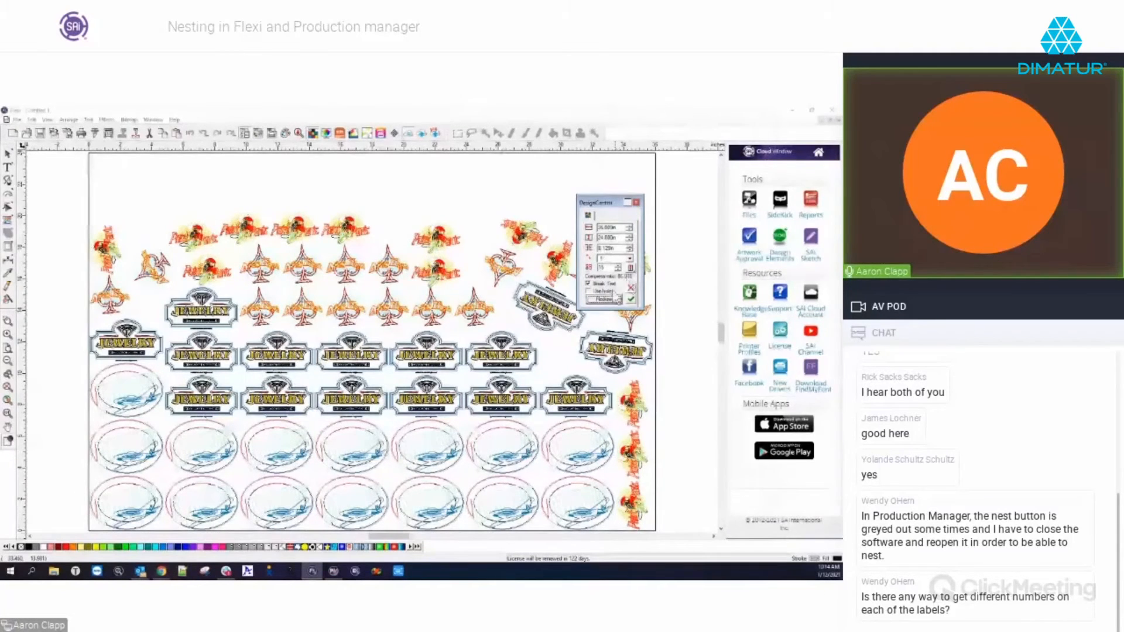
{"action": "left_click", "coordinate": [630, 259]}
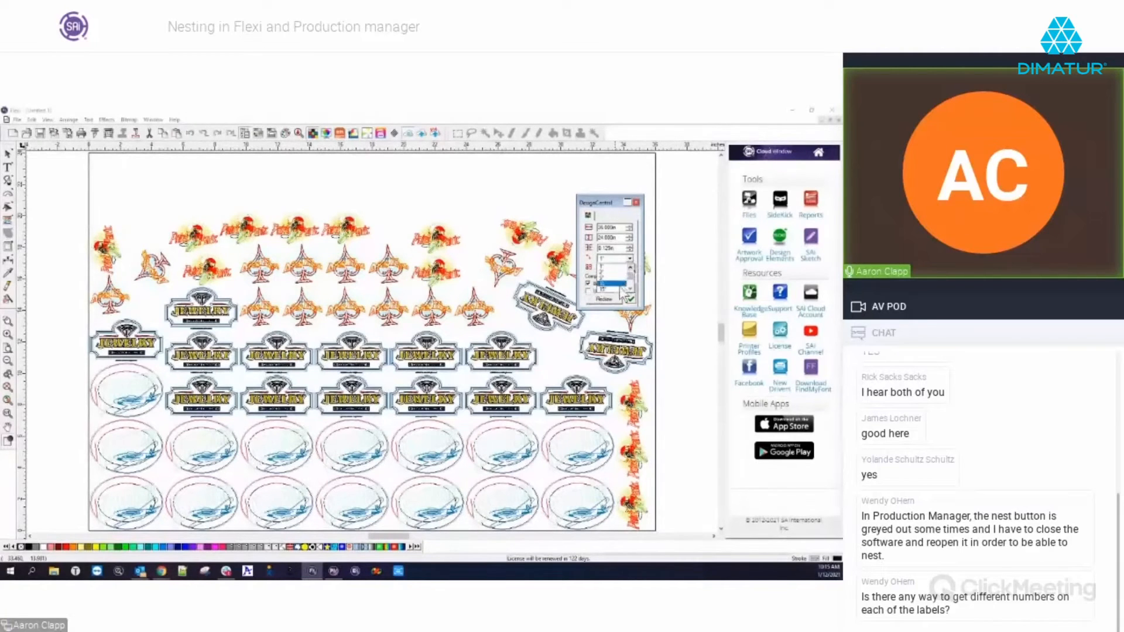
{"action": "left_click", "coordinate": [622, 289]}
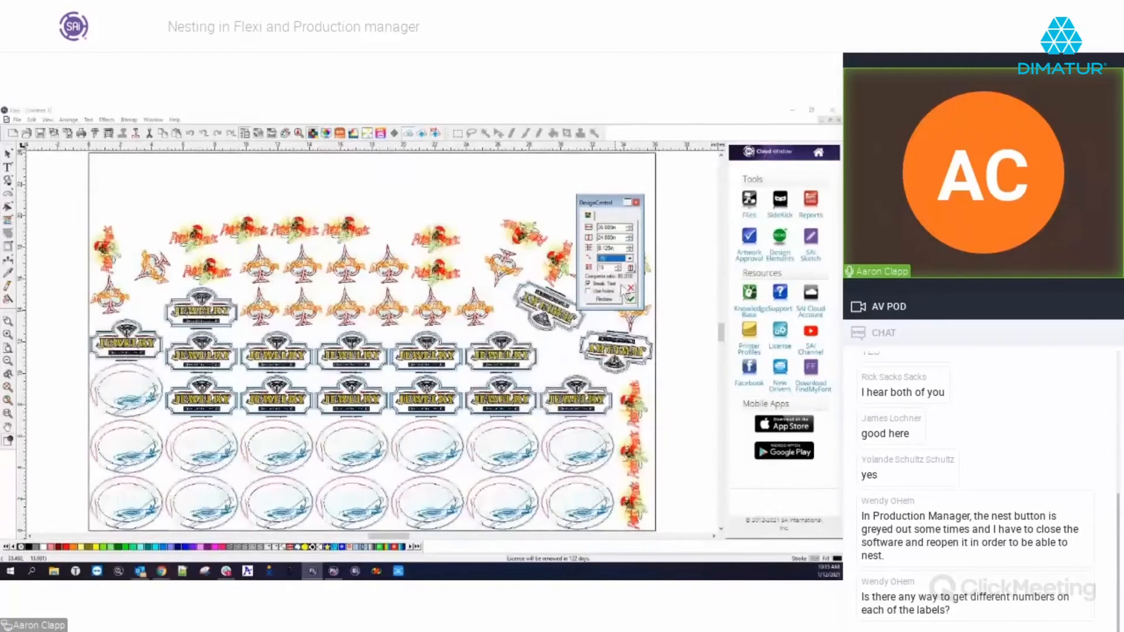
{"action": "left_click", "coordinate": [631, 288]}
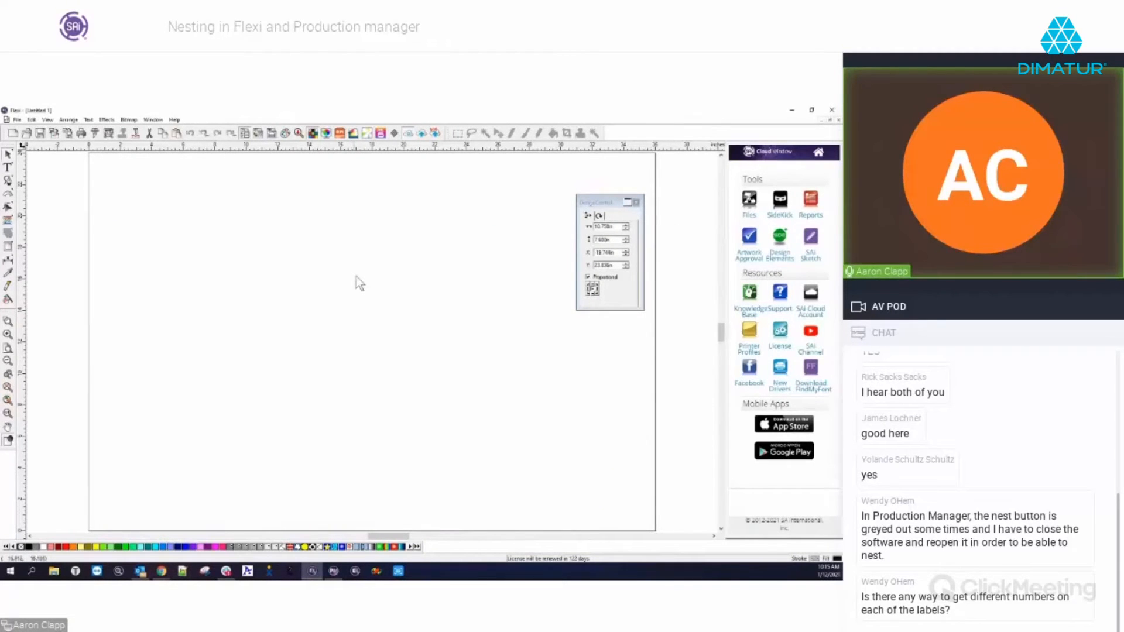
Draw a filled arc-shaped band between the logos and the page, and delete it
{"action": "scroll", "coordinate": [378, 264], "scroll_direction": "down", "scroll_amount": 3}
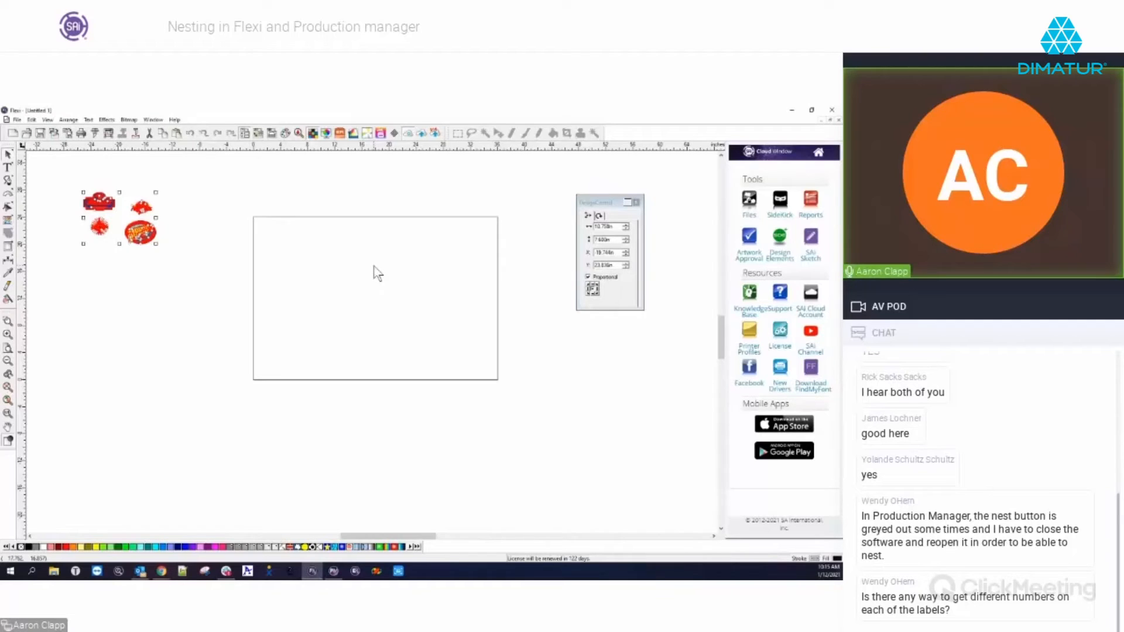
{"action": "left_click", "coordinate": [222, 285]}
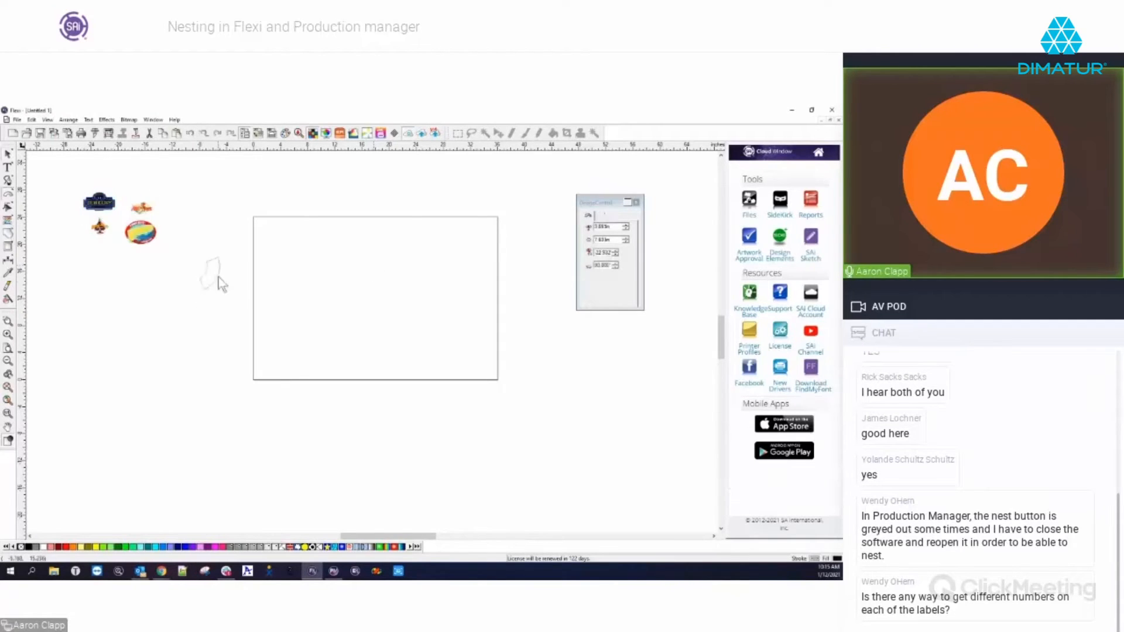
{"action": "left_click_drag", "start_coordinate": [218, 277], "coordinate": [230, 281]}
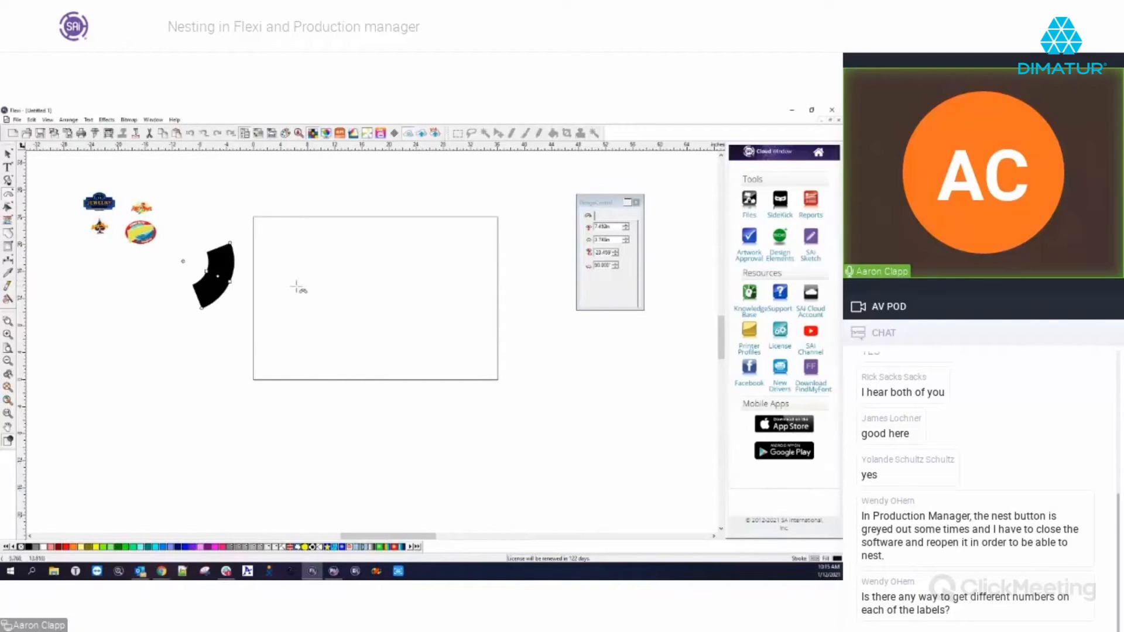
{"action": "key", "text": "Delete"}
{"action": "key", "text": "space"}
Inspect the Point Panic, Airborne and Aces High logos up close, checking their outlines and selection bounds
{"action": "left_click", "coordinate": [141, 208]}
{"action": "scroll", "coordinate": [140, 208], "scroll_direction": "up", "scroll_amount": 5}
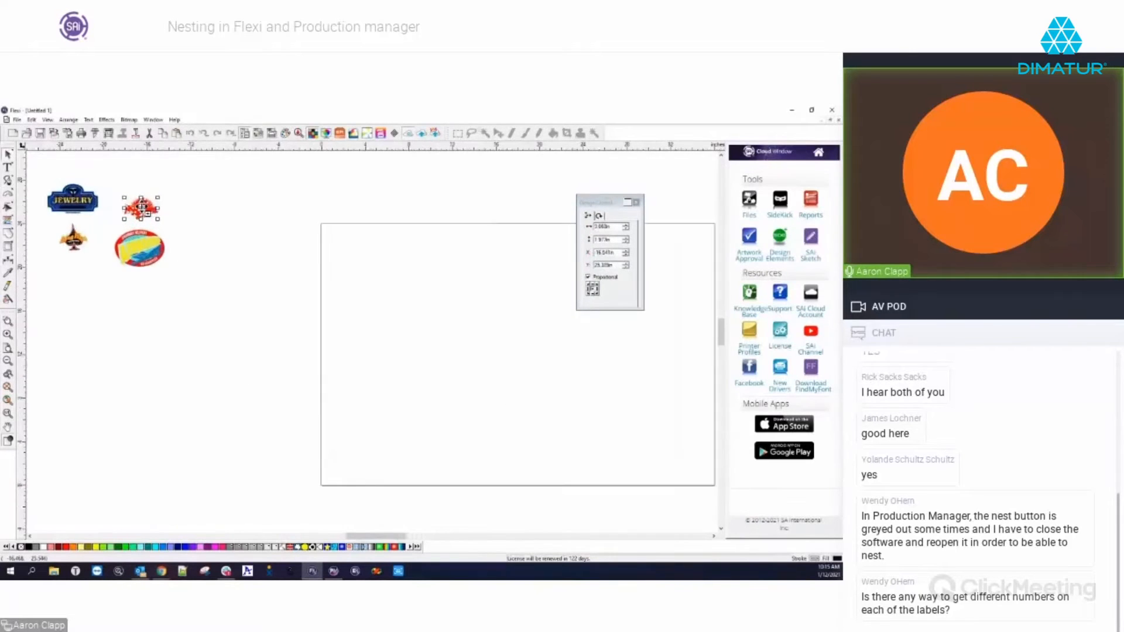
{"action": "scroll", "coordinate": [139, 207], "scroll_direction": "up", "scroll_amount": 2}
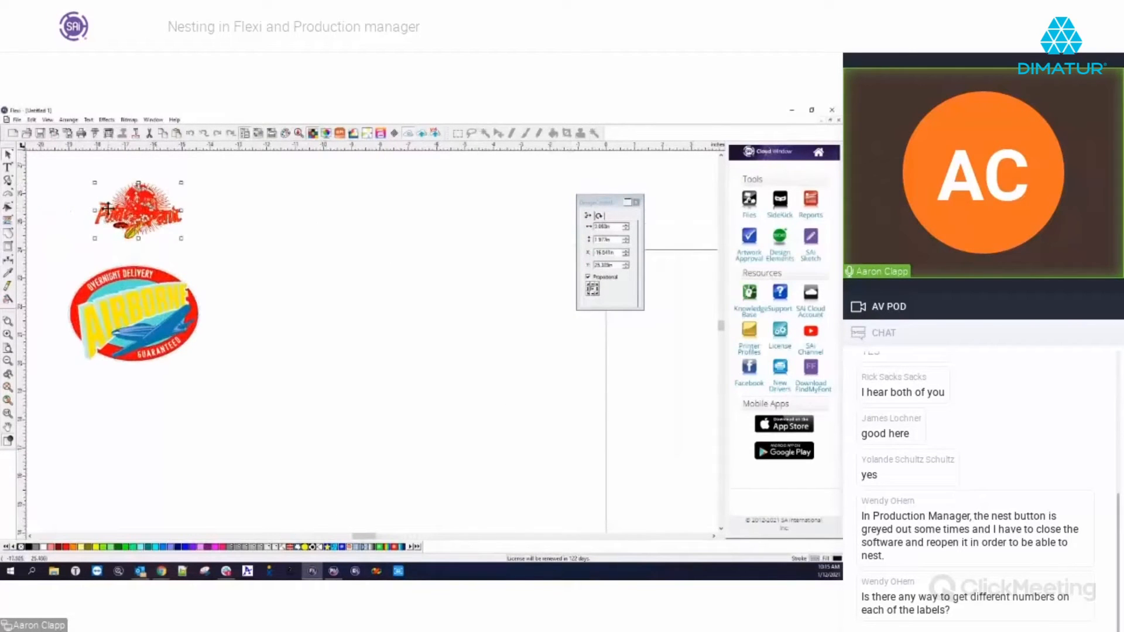
{"action": "left_click", "coordinate": [272, 259]}
{"action": "left_click", "coordinate": [142, 289]}
{"action": "scroll", "coordinate": [336, 299], "scroll_direction": "down", "scroll_amount": 5}
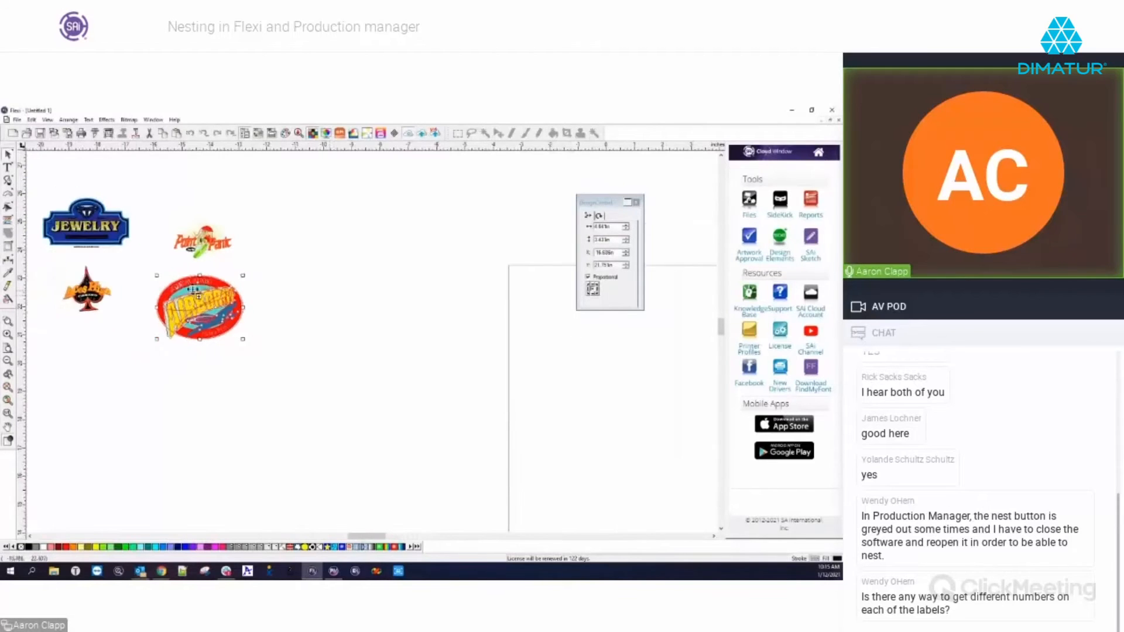
{"action": "left_click", "coordinate": [76, 290]}
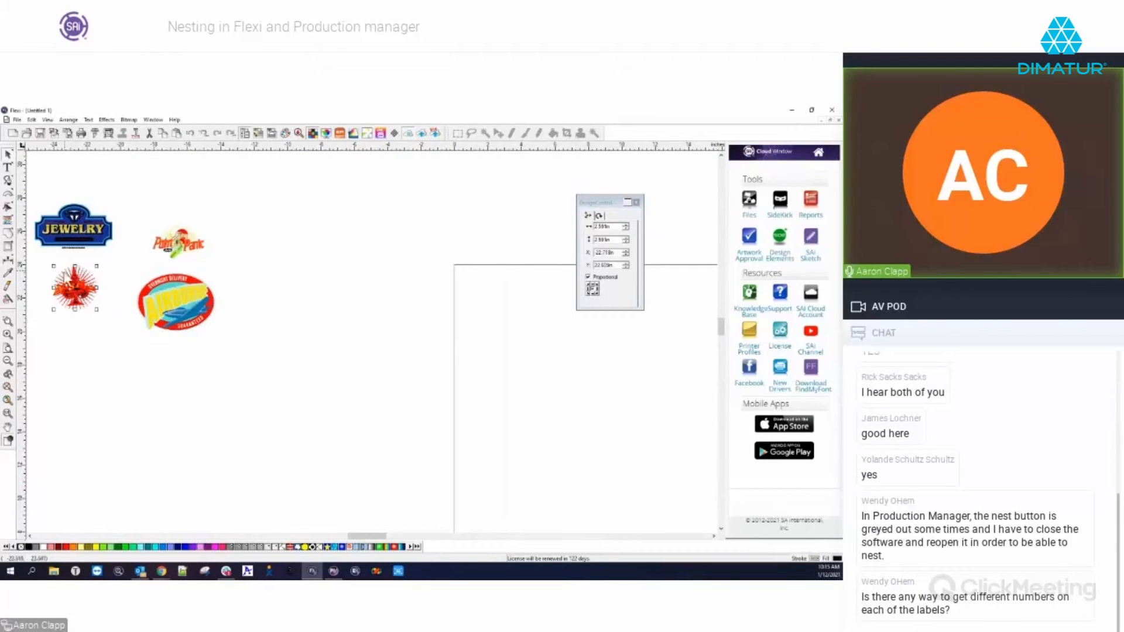
{"action": "scroll", "coordinate": [53, 287], "scroll_direction": "up", "scroll_amount": 1}
{"action": "scroll", "coordinate": [59, 285], "scroll_direction": "up", "scroll_amount": 4}
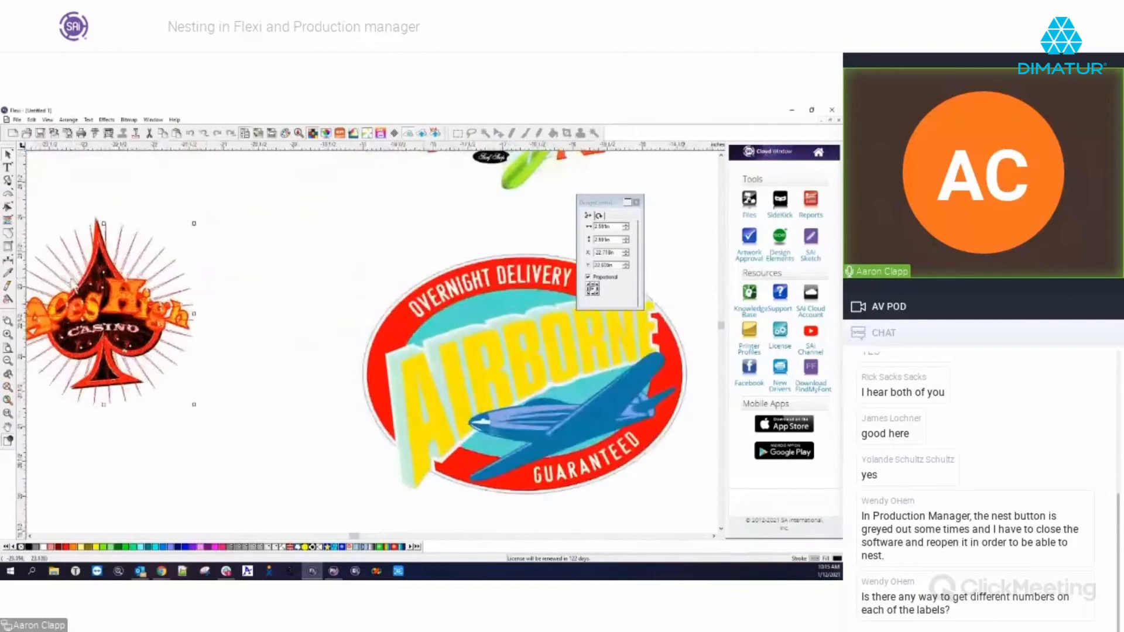
{"action": "left_click", "coordinate": [177, 245]}
{"action": "scroll", "coordinate": [183, 264], "scroll_direction": "down", "scroll_amount": 3}
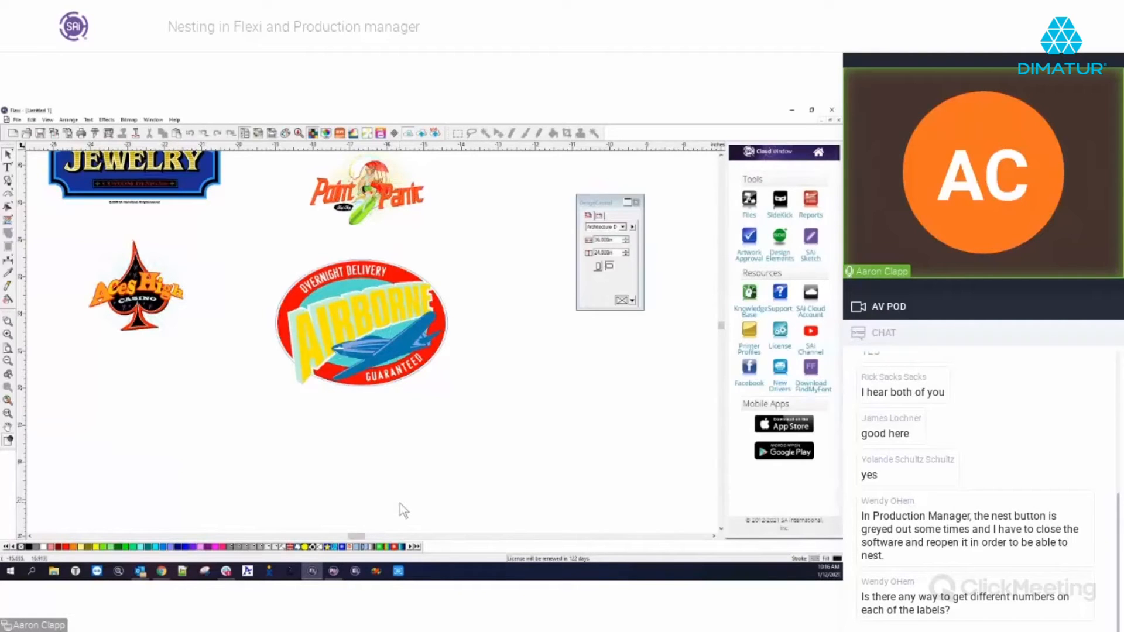
Switch to Production Manager, maximize it, and add Jewelry.pdf from the Vinyl Signs folder as a job on the VJ-1628X setup
{"action": "left_click", "coordinate": [335, 572]}
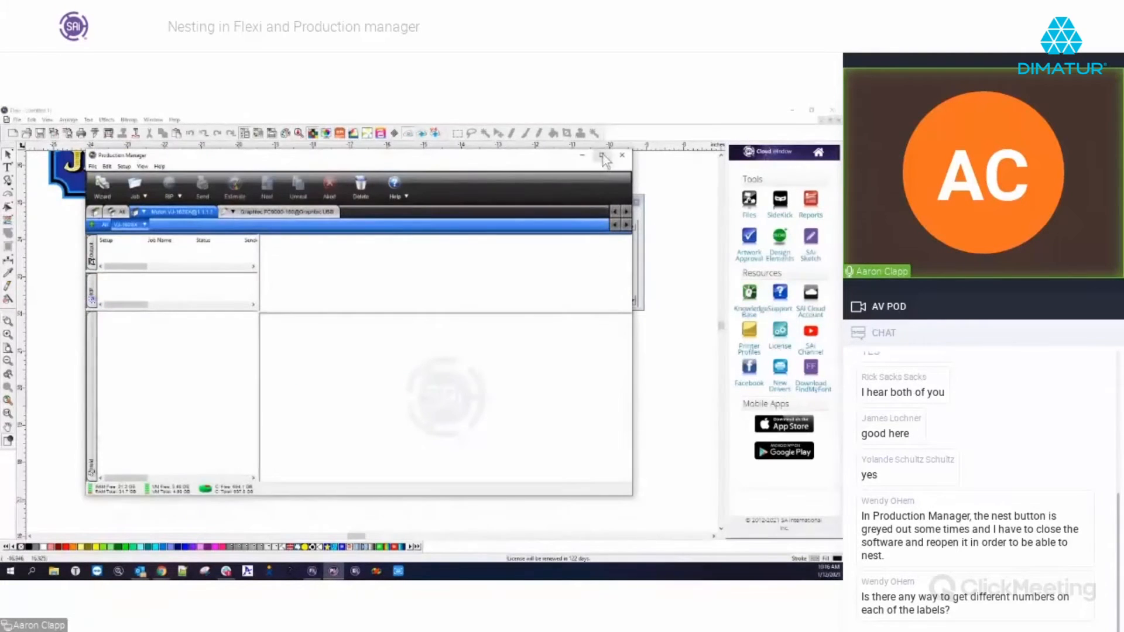
{"action": "left_click", "coordinate": [601, 156]}
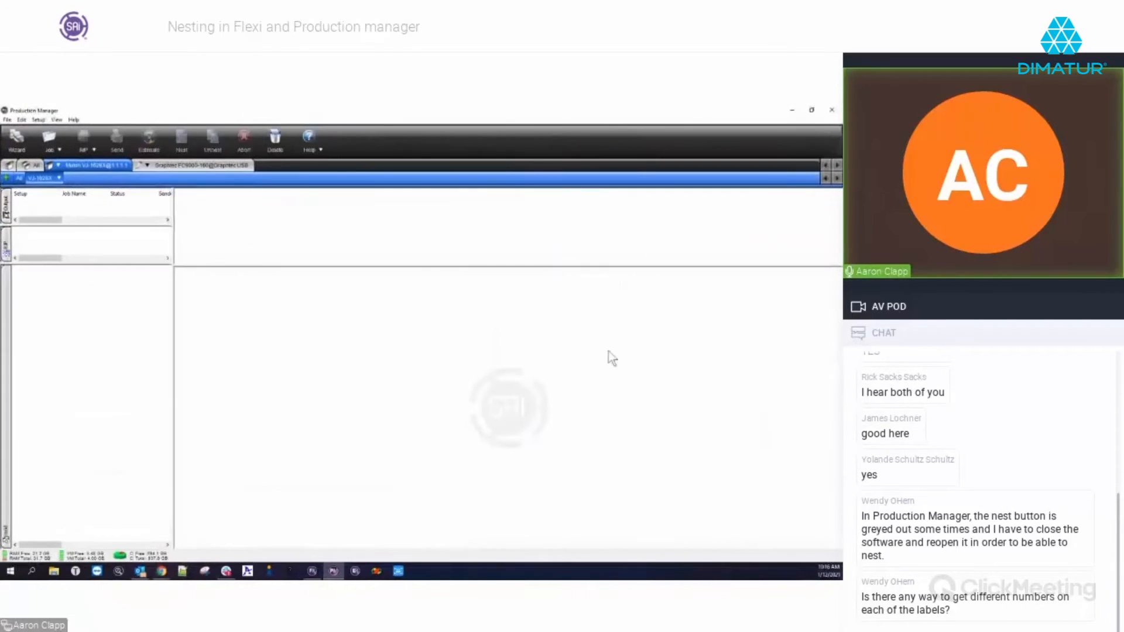
{"action": "left_click", "coordinate": [59, 178]}
{"action": "left_click", "coordinate": [81, 191]}
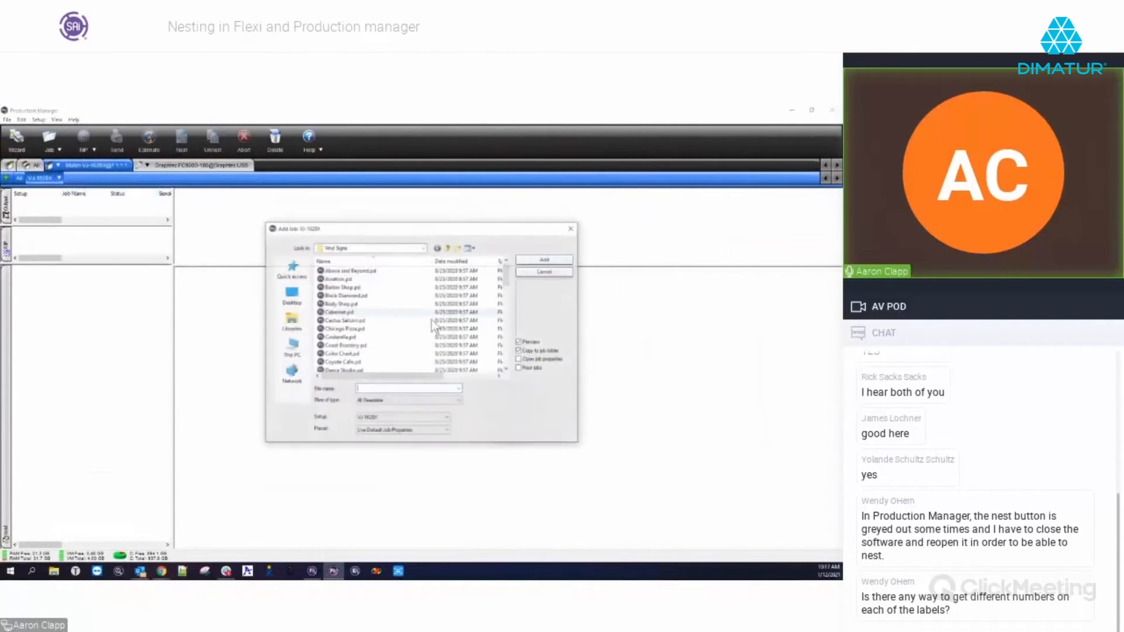
{"action": "left_click", "coordinate": [341, 338]}
{"action": "key", "text": "j"}
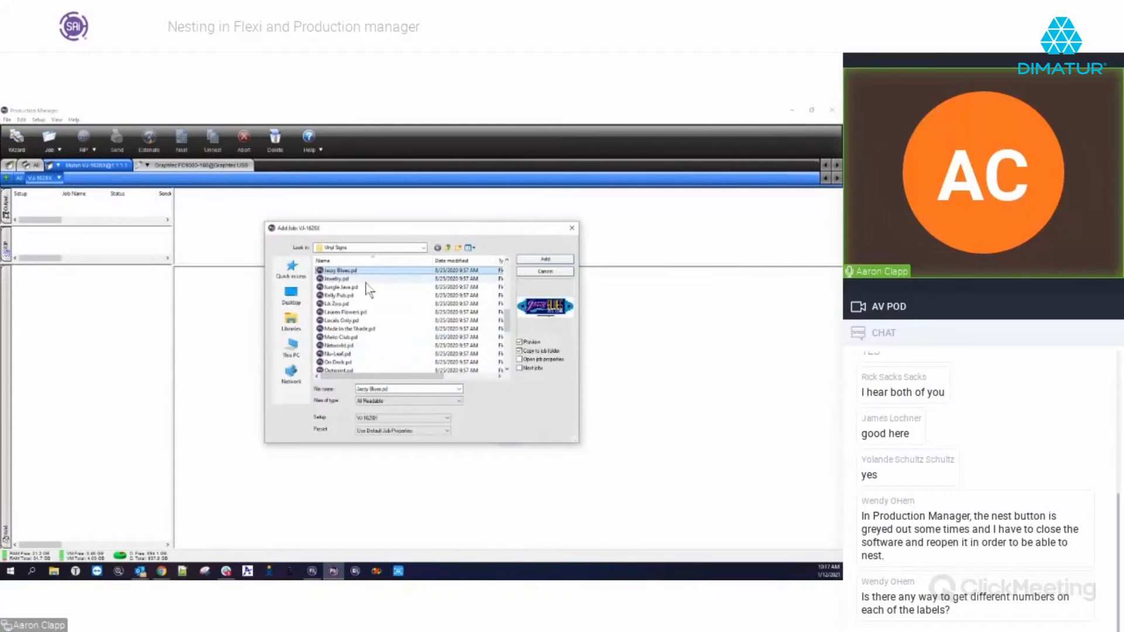
{"action": "double_click", "coordinate": [367, 280]}
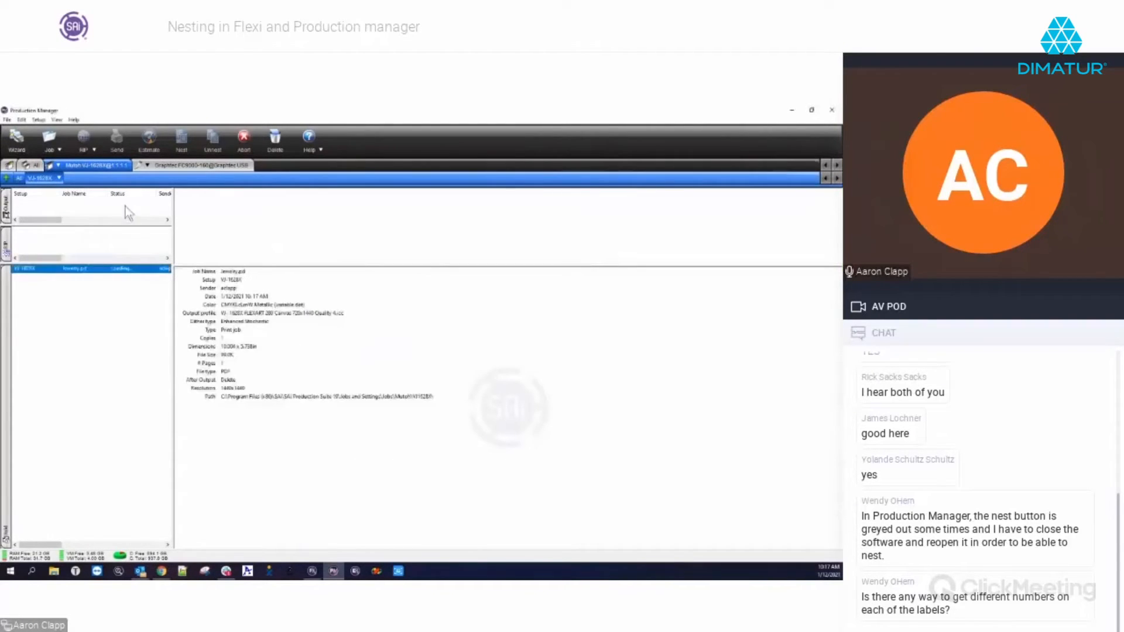
Add Aces High.ai, Airborne.ai and Point Panic.ai from the Illustrator sample folder as jobs on the same setup
{"action": "left_click", "coordinate": [59, 178]}
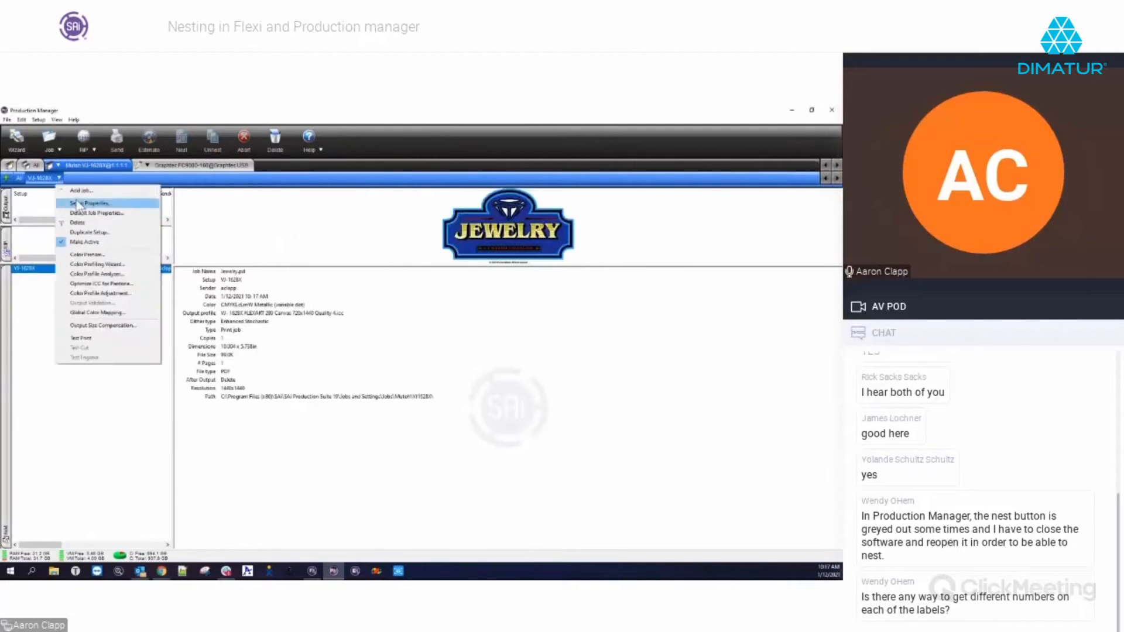
{"action": "left_click", "coordinate": [101, 219]}
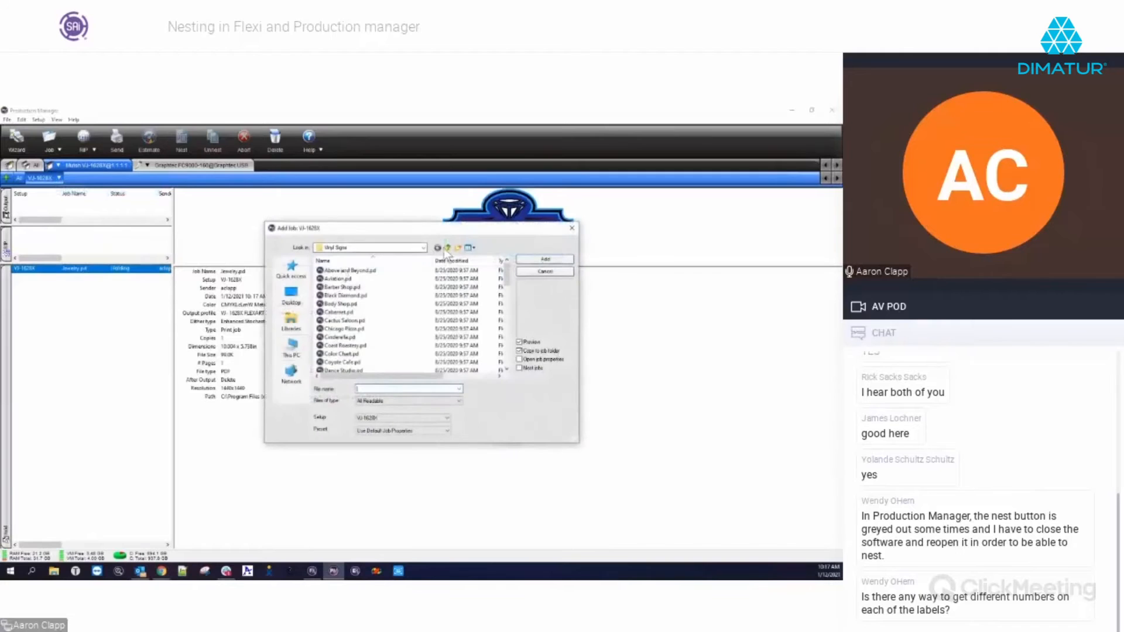
{"action": "double_click", "coordinate": [336, 288]}
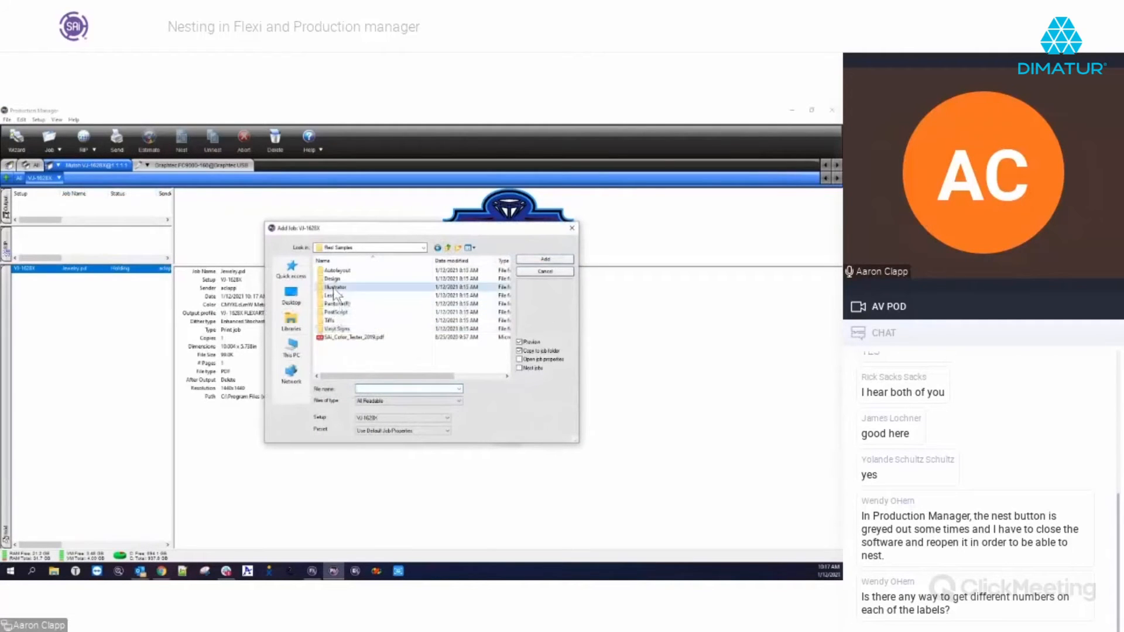
{"action": "left_click_drag", "start_coordinate": [348, 312], "coordinate": [336, 270]}
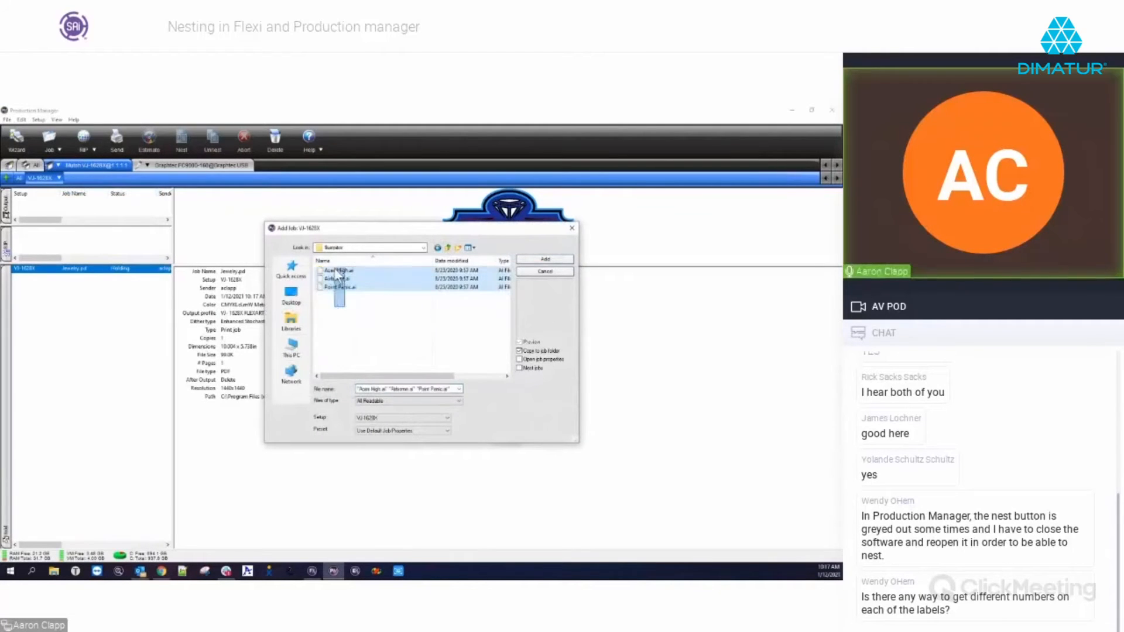
{"action": "left_click", "coordinate": [545, 259]}
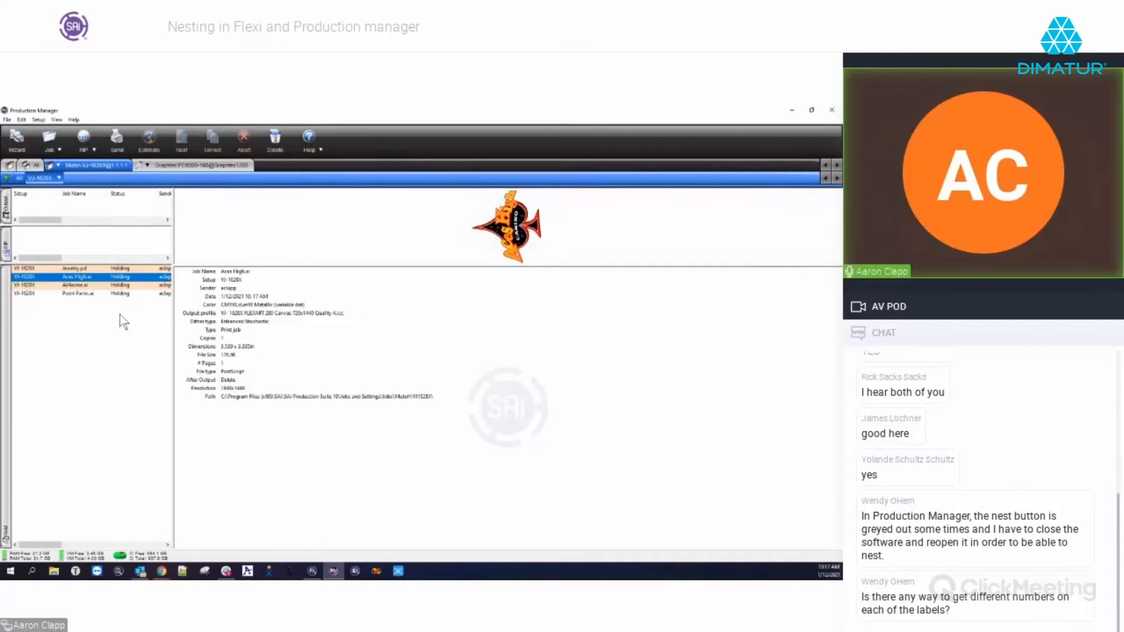
Select all four held jobs, exclude Airborne.ai and Aces High.ai from the selection, and clear the selection
{"action": "left_click", "coordinate": [33, 269]}
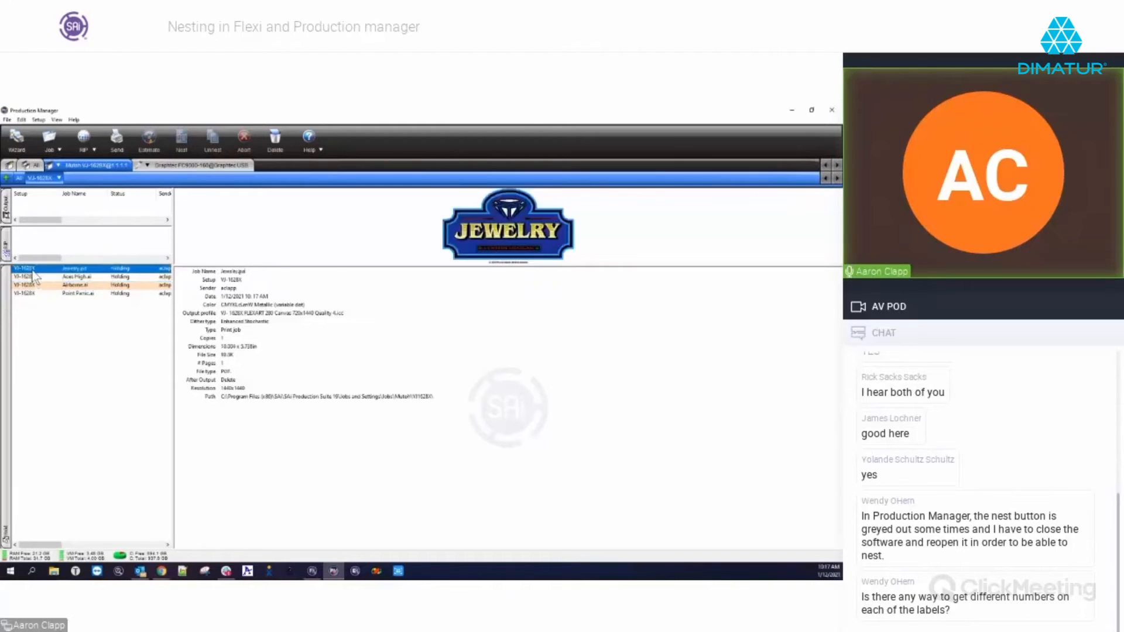
{"action": "left_click", "coordinate": [37, 293], "text": "shift"}
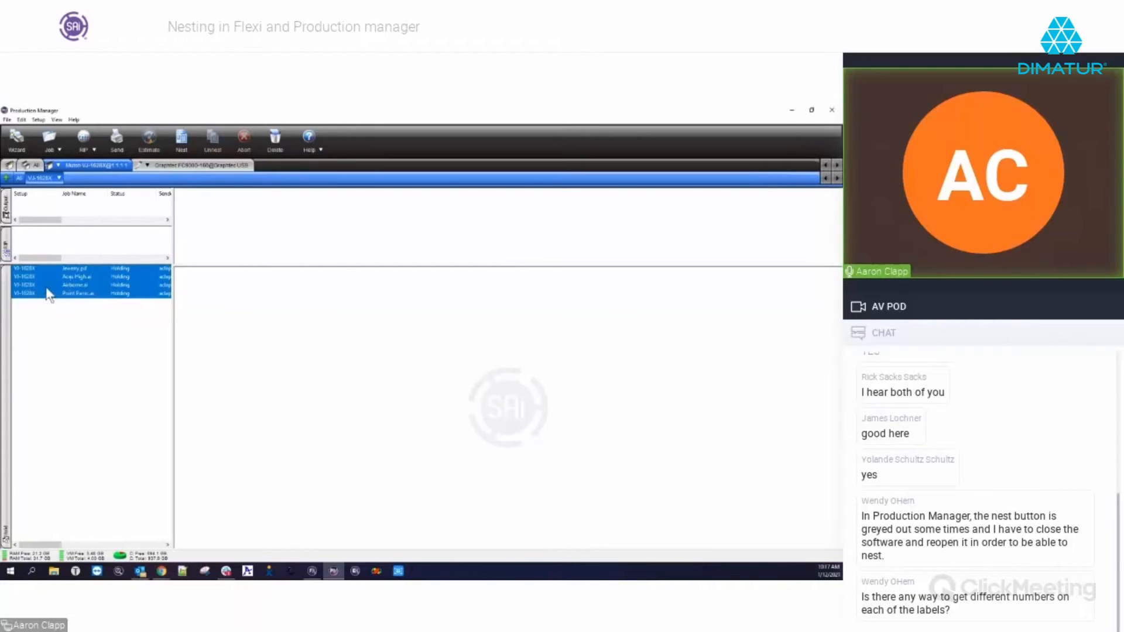
{"action": "left_click", "coordinate": [49, 286], "text": "ctrl"}
{"action": "left_click", "coordinate": [65, 277], "text": "ctrl"}
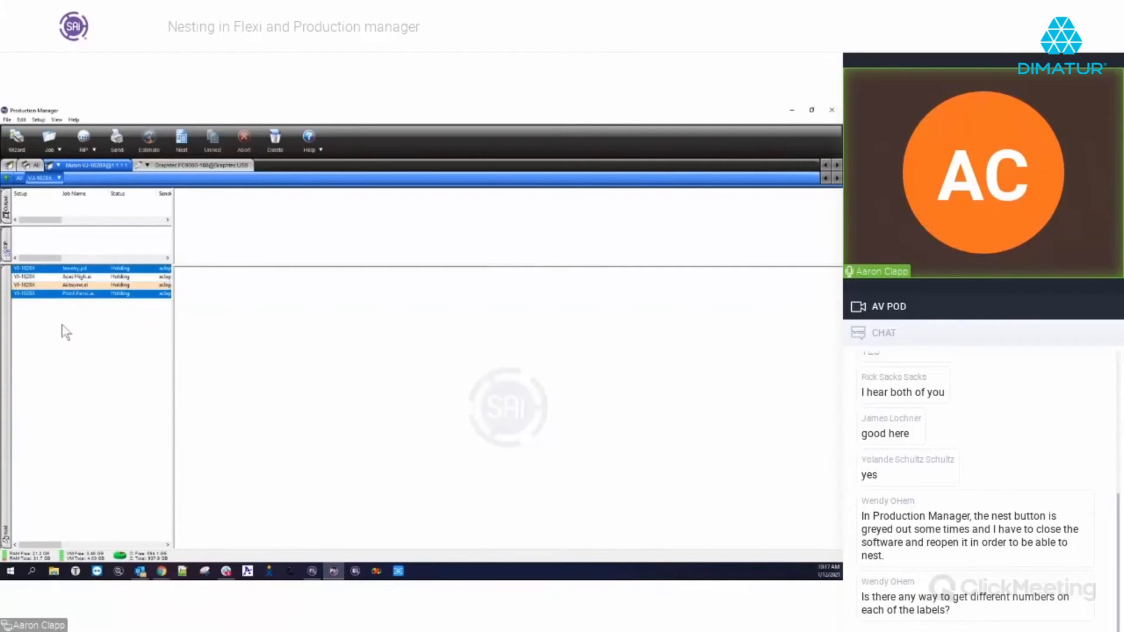
{"action": "left_click", "coordinate": [89, 318]}
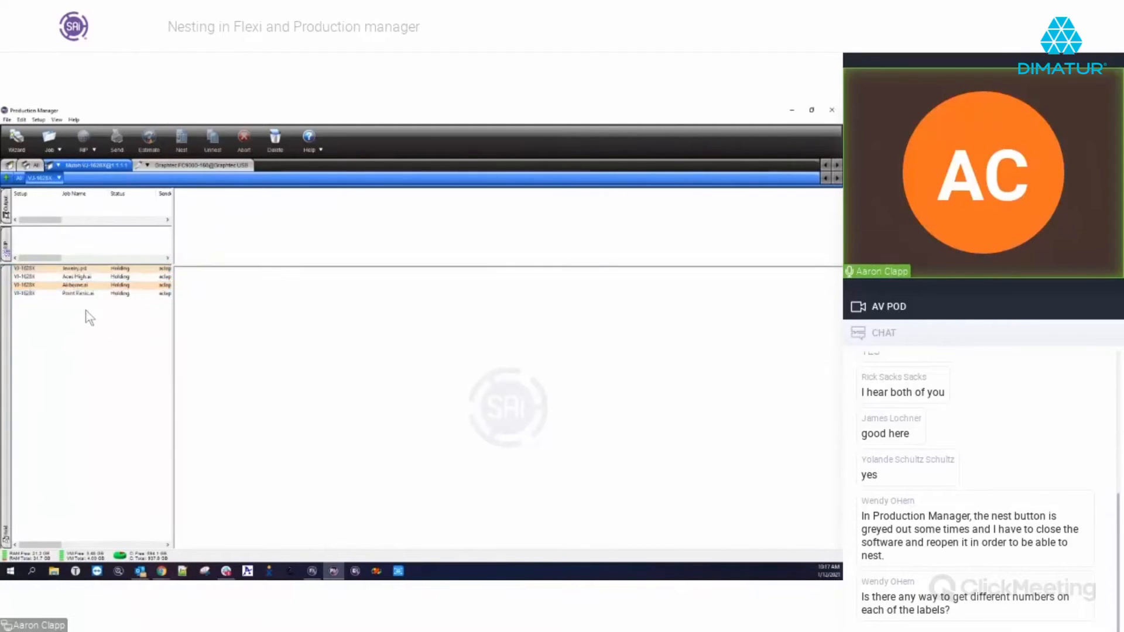
Select the four held jobs from Point Panic.ai up to Jewelry.pdf and nest them
{"action": "left_click", "coordinate": [26, 293]}
{"action": "left_click", "coordinate": [30, 269], "text": "shift"}
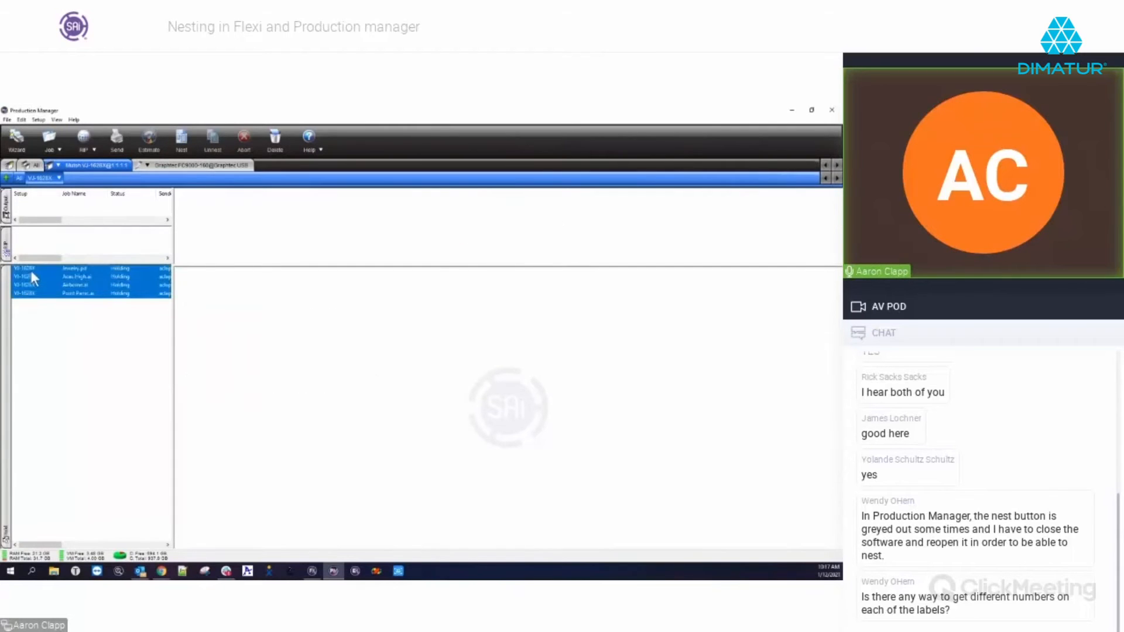
{"action": "left_click", "coordinate": [182, 143]}
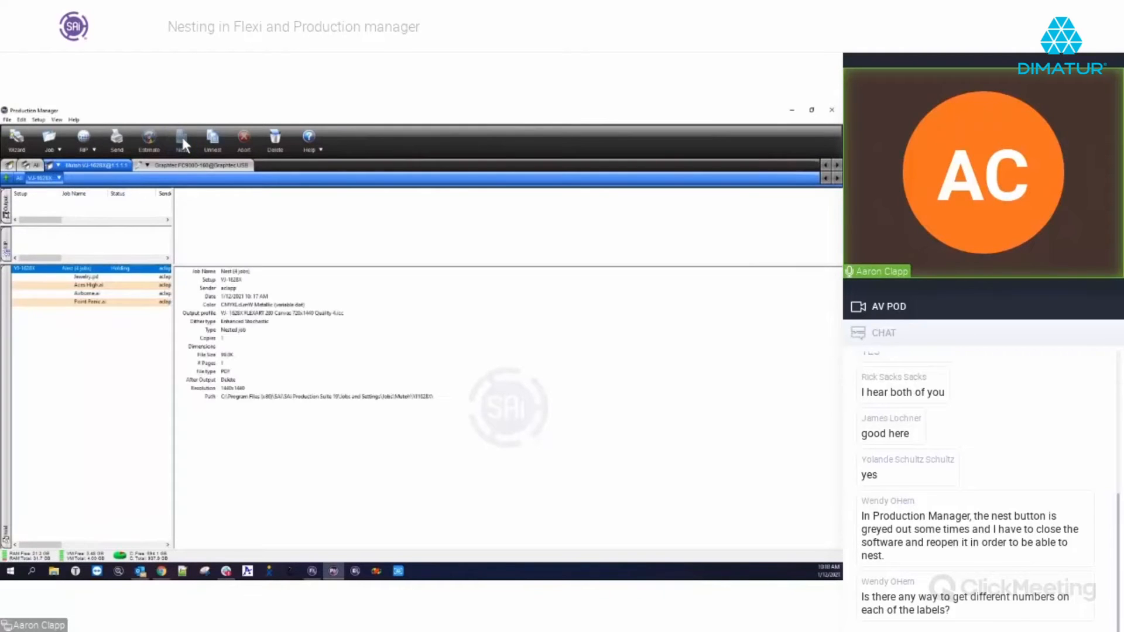
Widen the job list to expose the Dimensions and Copies columns, and unnest the four jobs
{"action": "left_click_drag", "start_coordinate": [174, 254], "coordinate": [293, 322]}
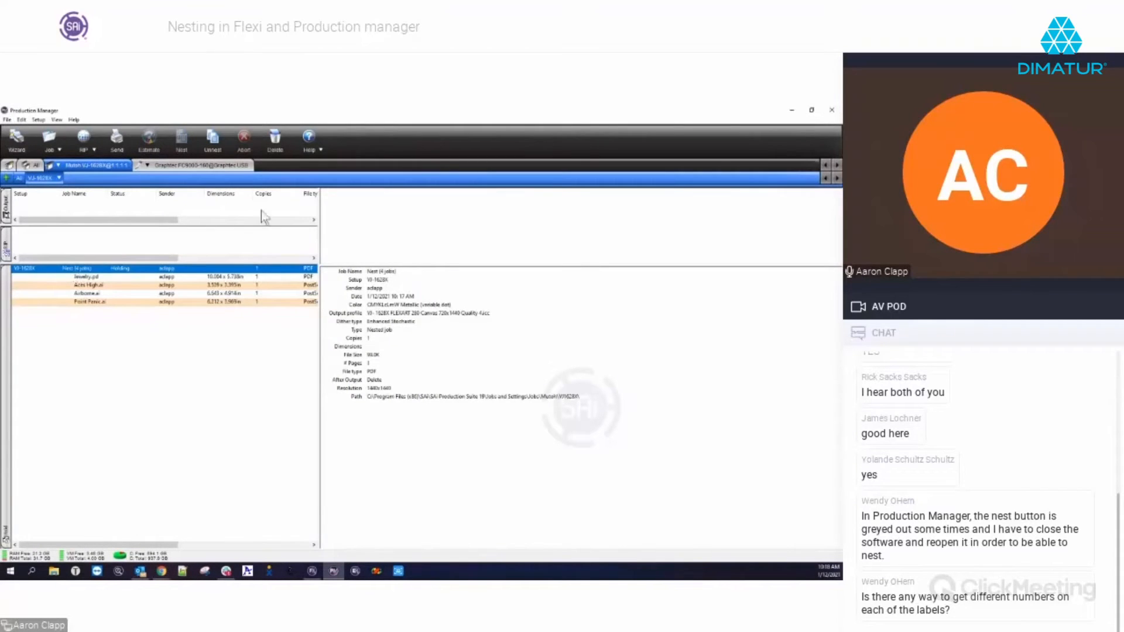
{"action": "left_click", "coordinate": [215, 139]}
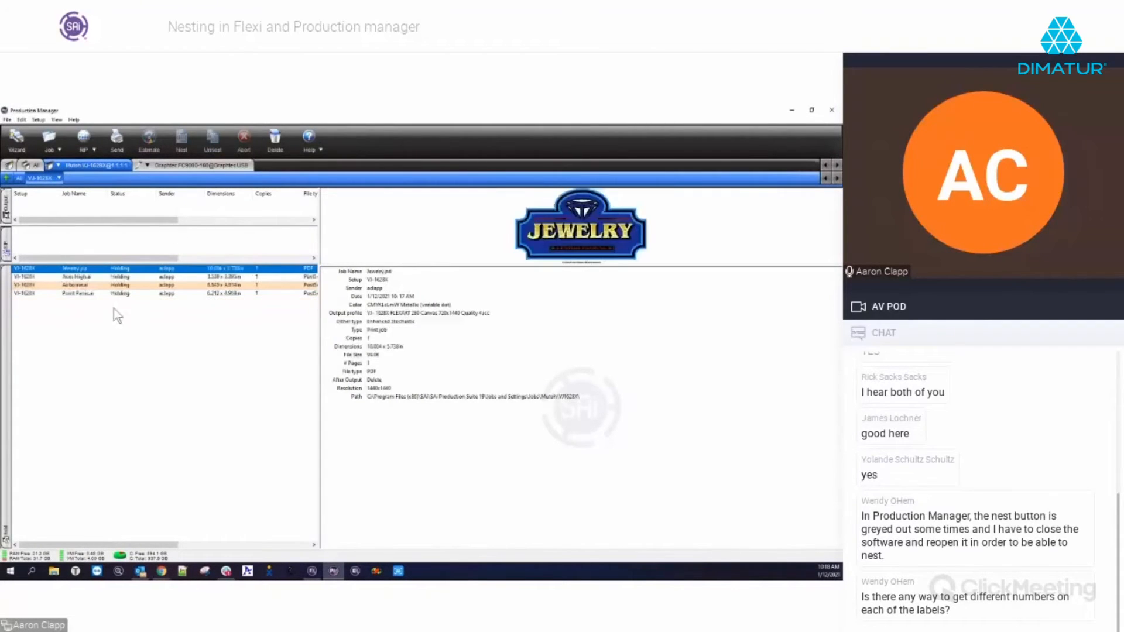
Reselect all four separated jobs and try to nest them again
{"action": "left_click", "coordinate": [81, 293]}
{"action": "left_click", "coordinate": [73, 270], "text": "shift"}
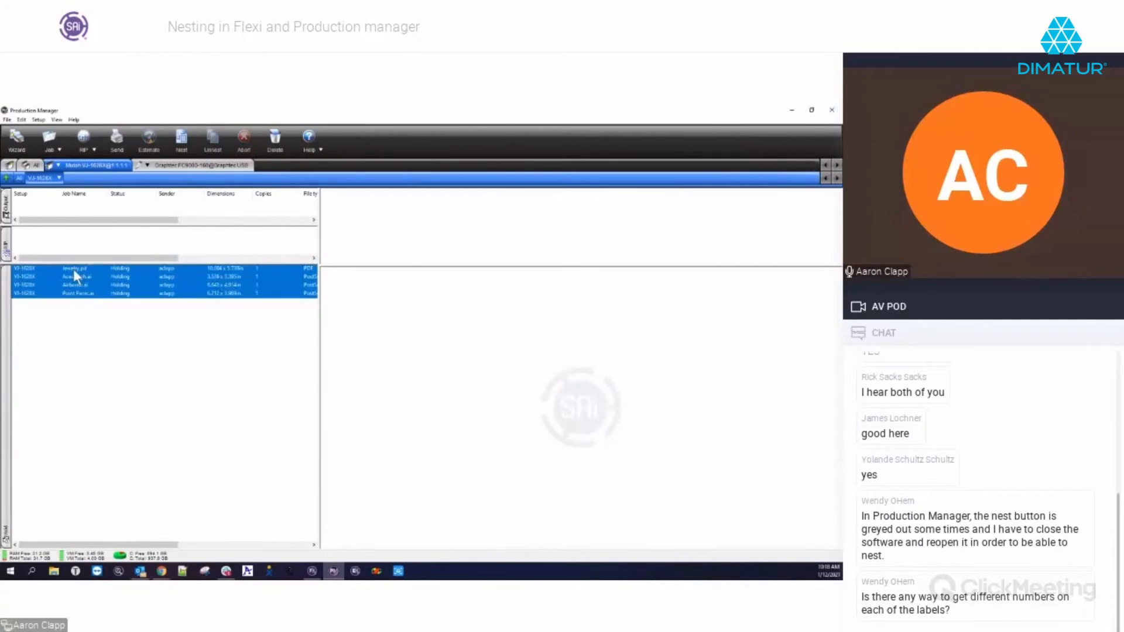
{"action": "left_click", "coordinate": [185, 138]}
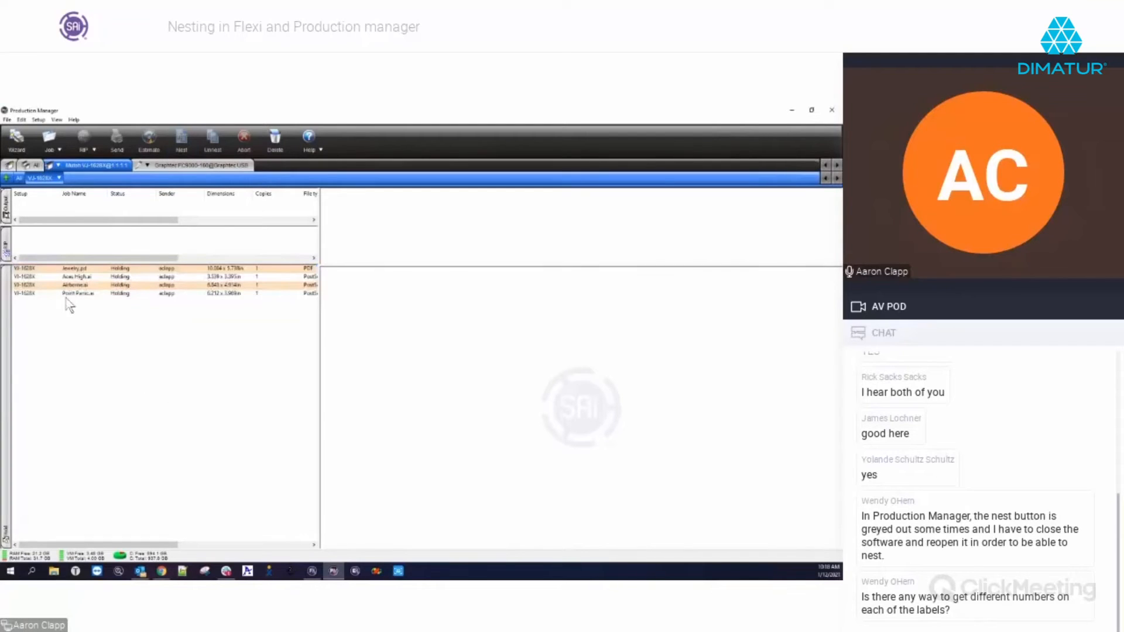
Open the job properties of Jewelry.pdf, review its color management and layout settings, and cancel without changes
{"action": "double_click", "coordinate": [74, 269]}
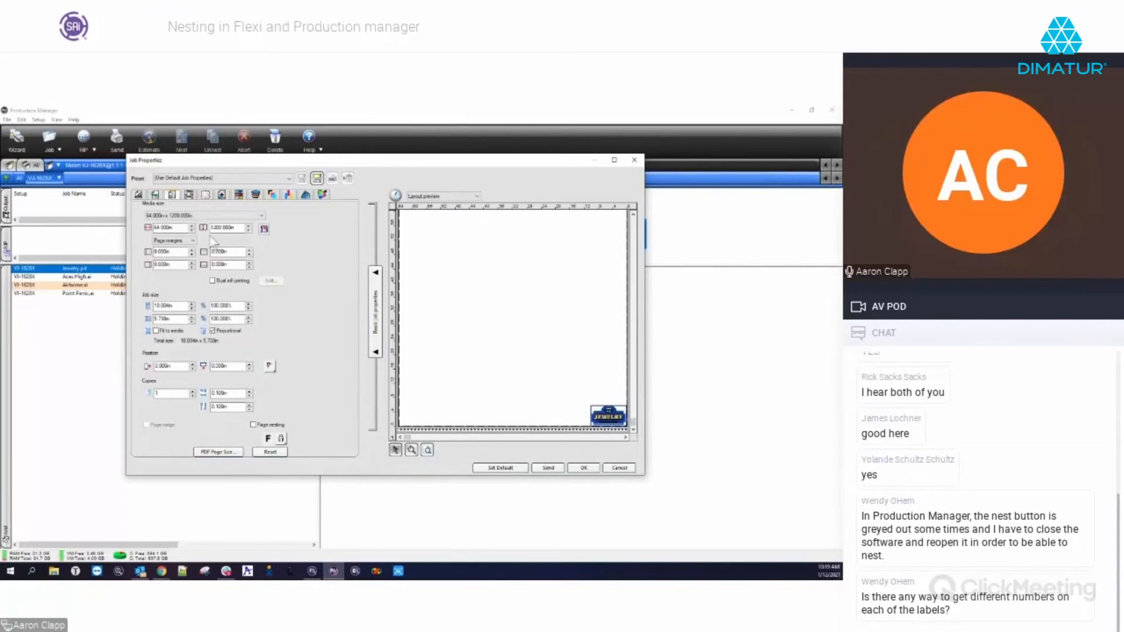
{"action": "left_click", "coordinate": [172, 196]}
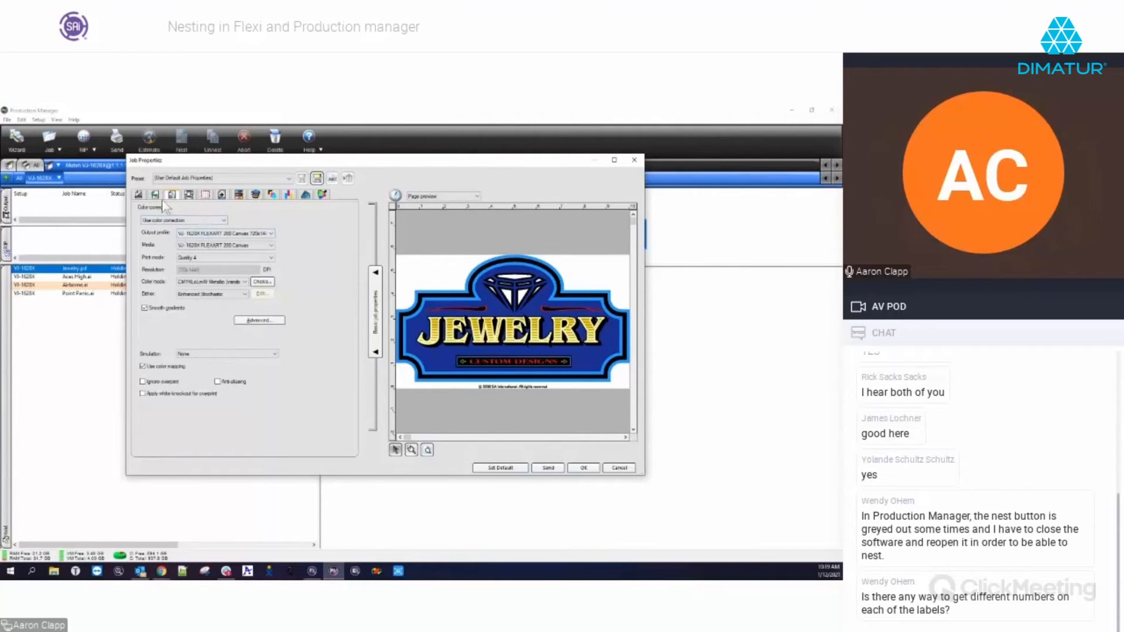
{"action": "left_click", "coordinate": [140, 195]}
{"action": "left_click", "coordinate": [155, 195]}
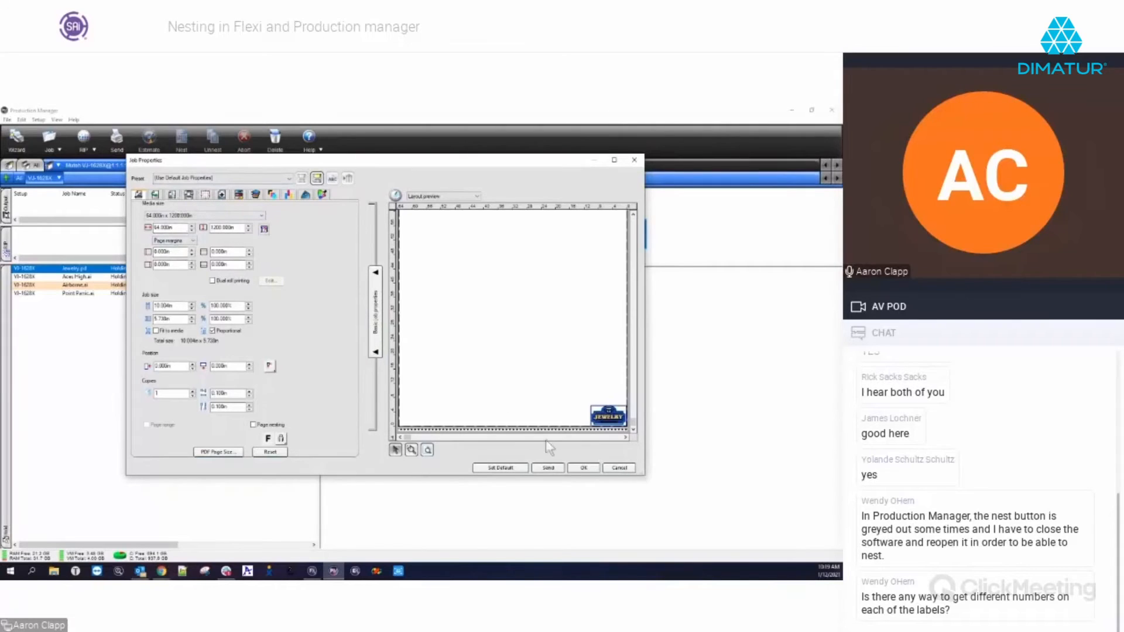
{"action": "left_click", "coordinate": [619, 468]}
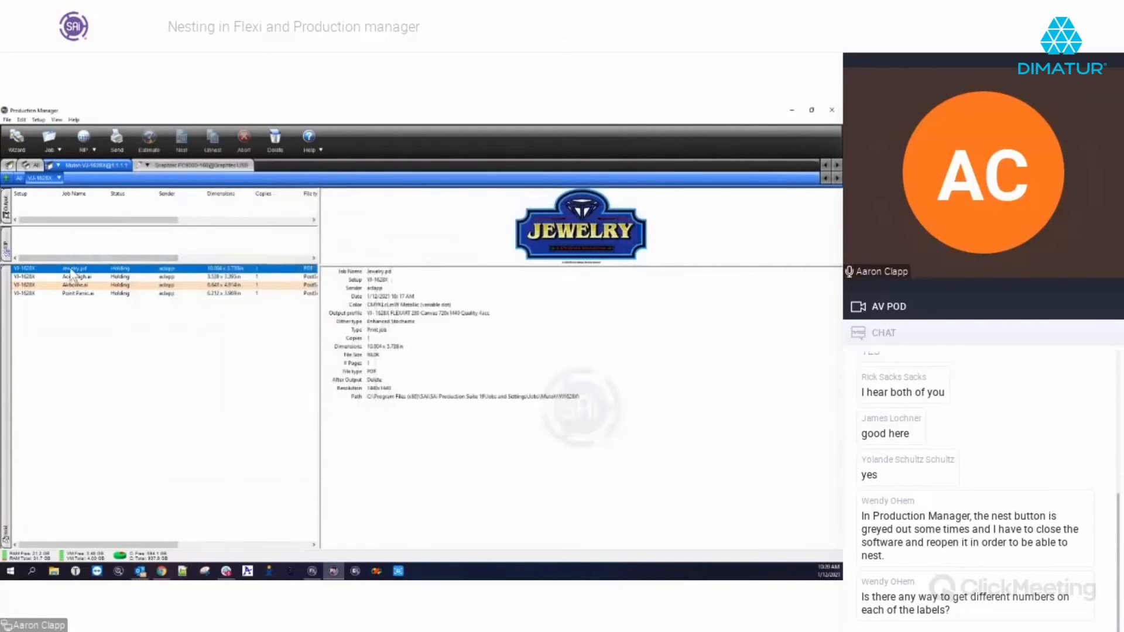
Nest the four held jobs from Jewelry.pdf to Point Panic.ai and open the job properties of the nest
{"action": "left_click", "coordinate": [77, 293], "text": "shift"}
{"action": "left_click", "coordinate": [181, 140]}
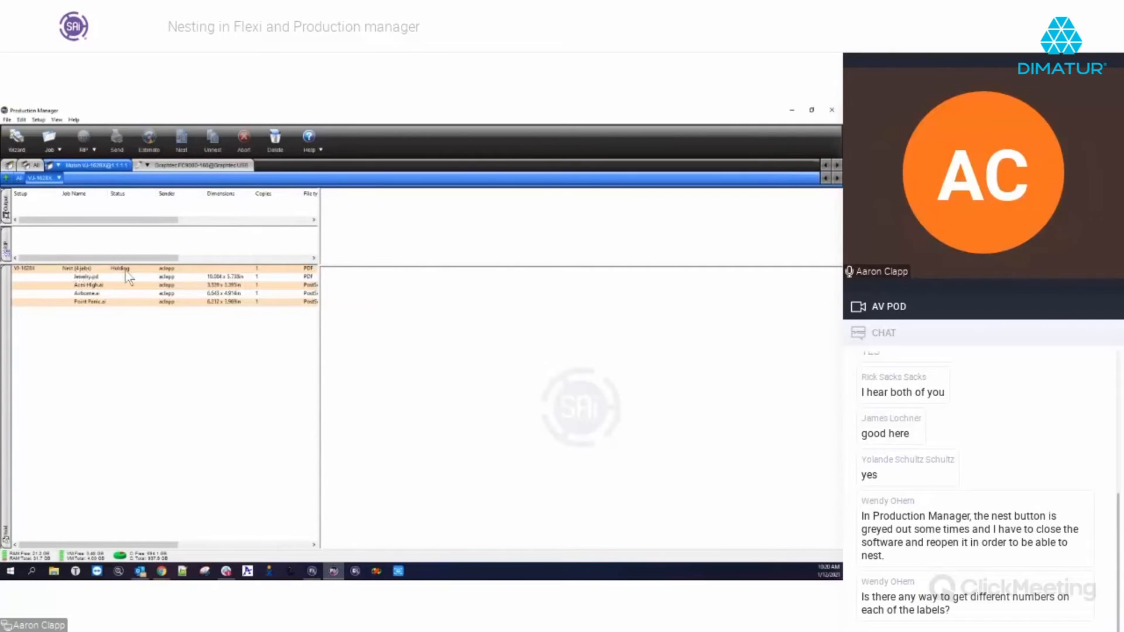
{"action": "left_click", "coordinate": [82, 270]}
{"action": "double_click", "coordinate": [82, 273]}
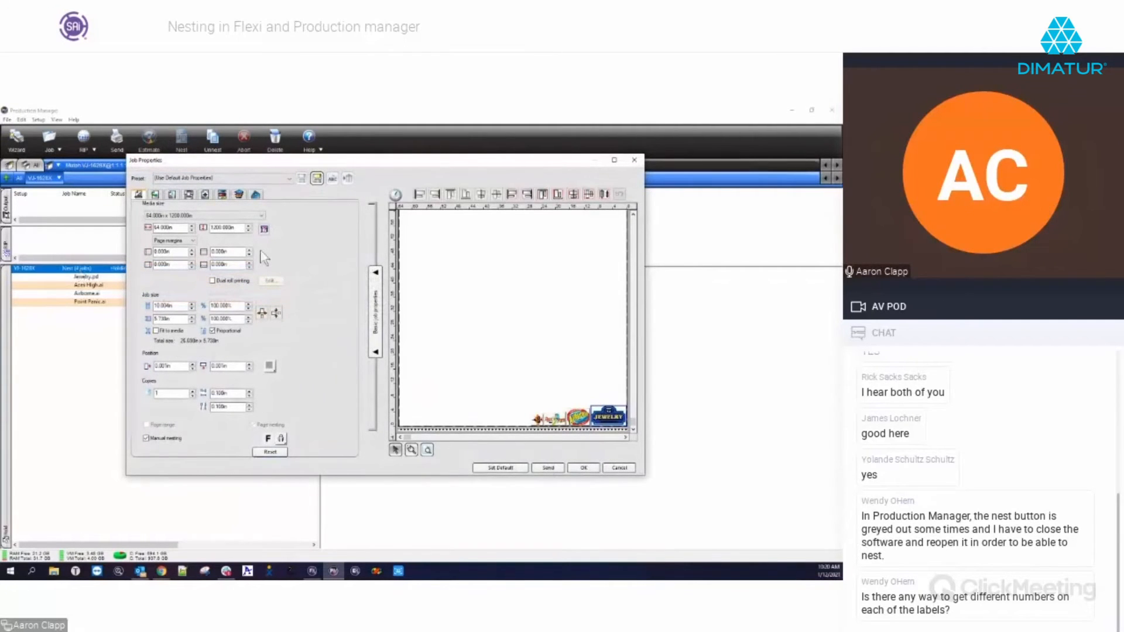
{"action": "left_click_drag", "start_coordinate": [378, 163], "coordinate": [397, 164]}
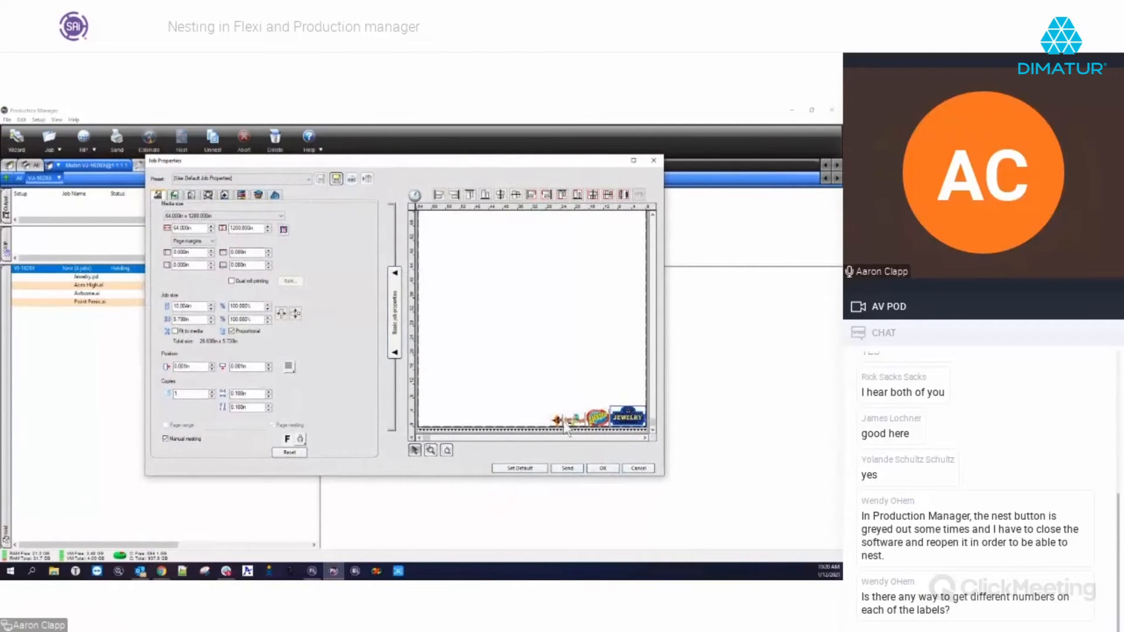
Select all four logos in the nest's layout preview and set their copies to 10
{"action": "left_click", "coordinate": [522, 396]}
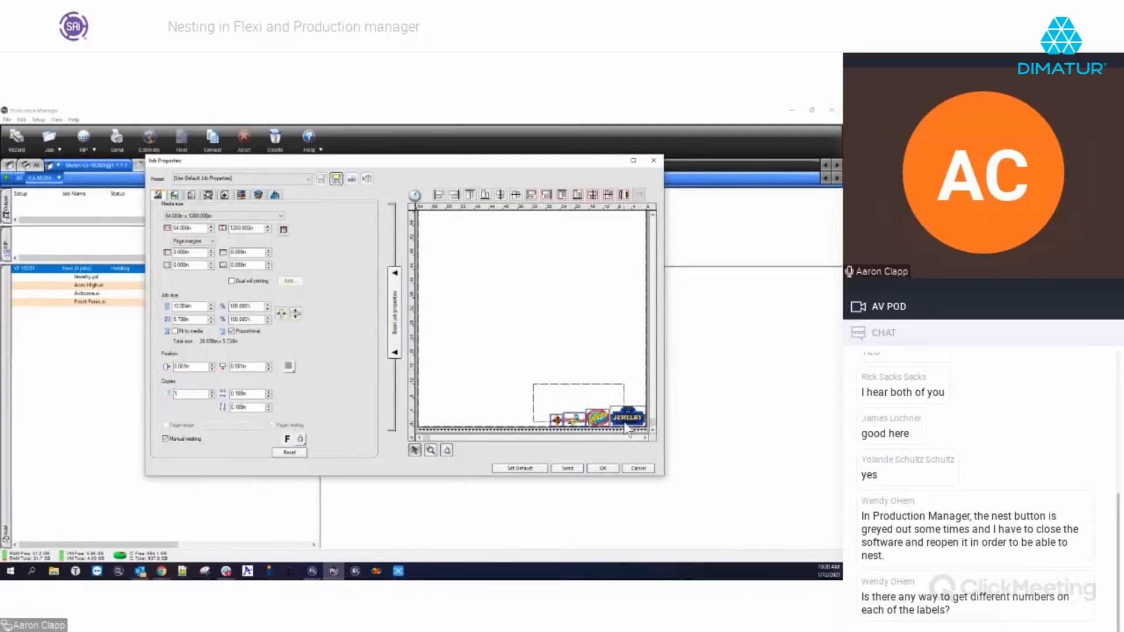
{"action": "left_click_drag", "start_coordinate": [525, 379], "coordinate": [567, 391]}
{"action": "left_click", "coordinate": [595, 416]}
{"action": "left_click", "coordinate": [595, 416], "text": "shift"}
{"action": "left_click", "coordinate": [616, 412], "text": "shift"}
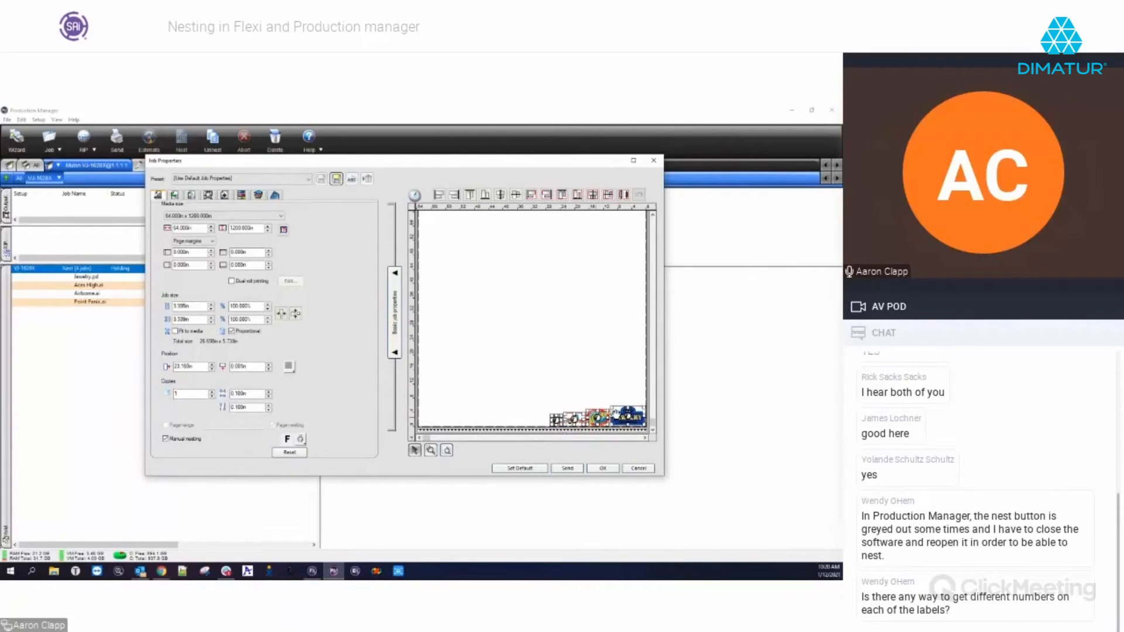
{"action": "double_click", "coordinate": [196, 393]}
{"action": "type", "text": "10"}
{"action": "key", "text": "Tab"}
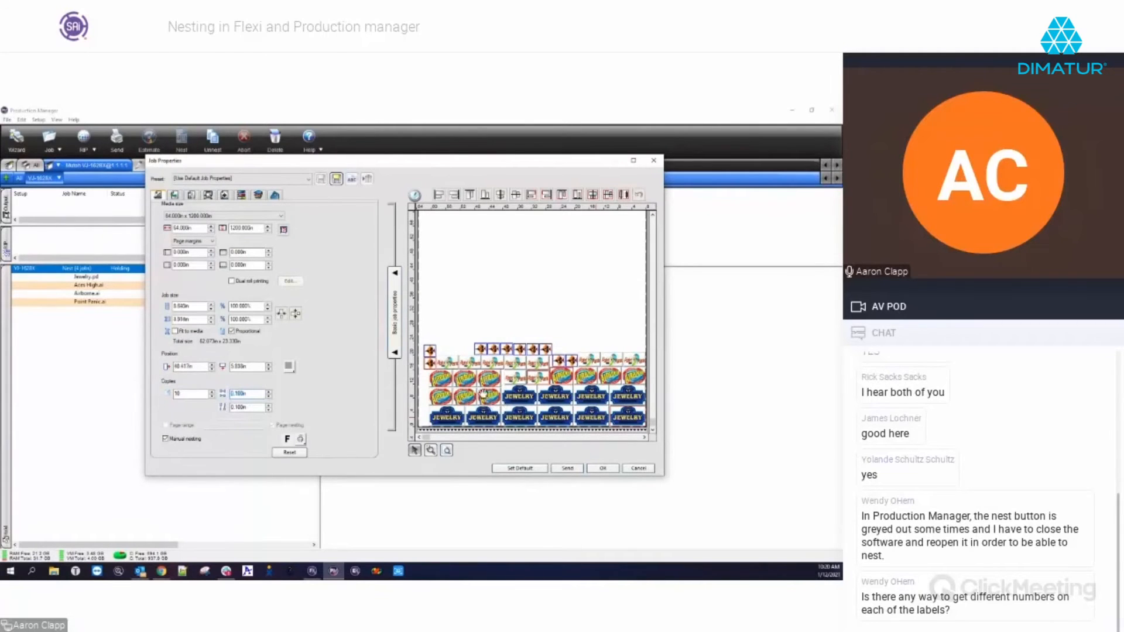
Reduce the copies of the round Airborne logo in the nest to 5
{"action": "left_click", "coordinate": [486, 400]}
{"action": "left_click_drag", "start_coordinate": [200, 395], "coordinate": [157, 395]}
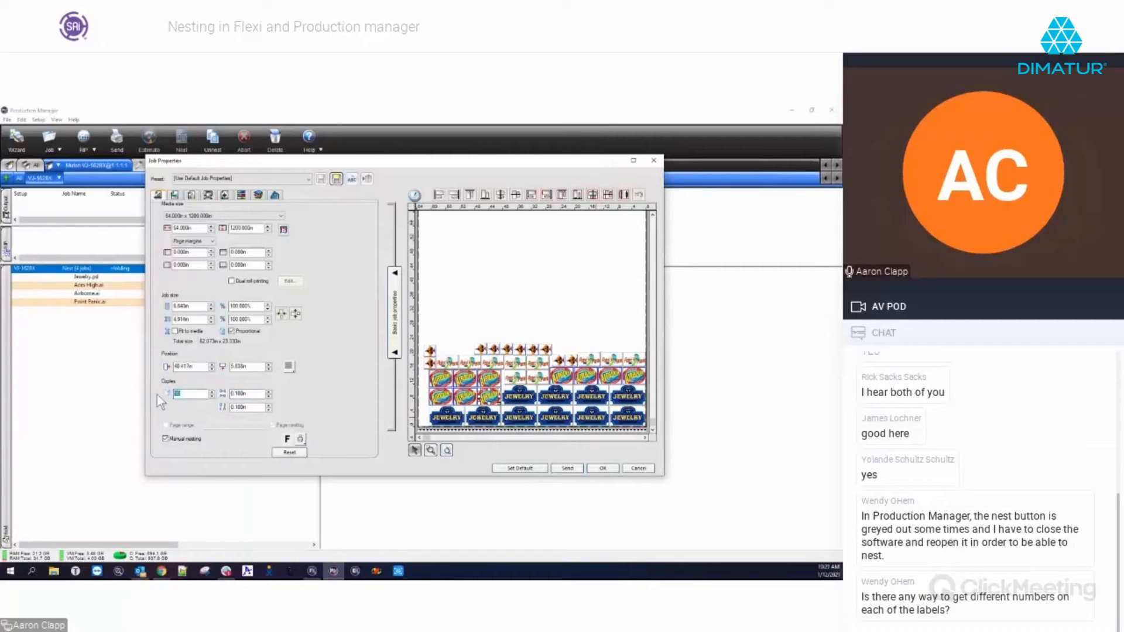
{"action": "type", "text": "5"}
{"action": "key", "text": "Tab"}
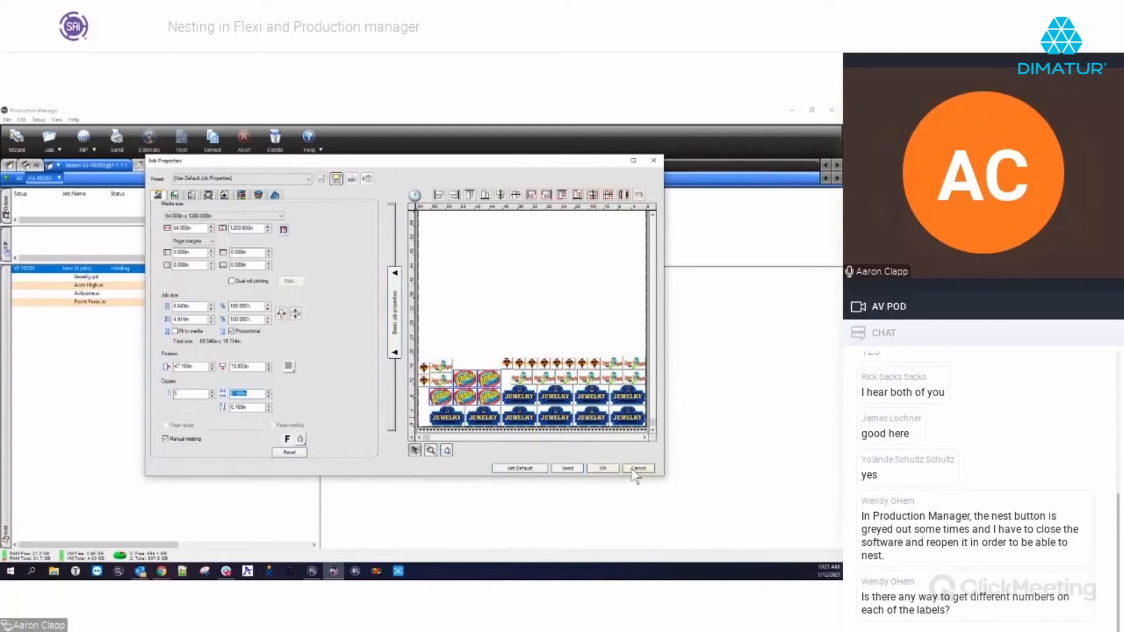
Select every logo in the nest, set the copies back to 1, and accept the job properties
{"action": "left_click_drag", "start_coordinate": [192, 394], "coordinate": [140, 393]}
{"action": "left_click_drag", "start_coordinate": [424, 335], "coordinate": [648, 433]}
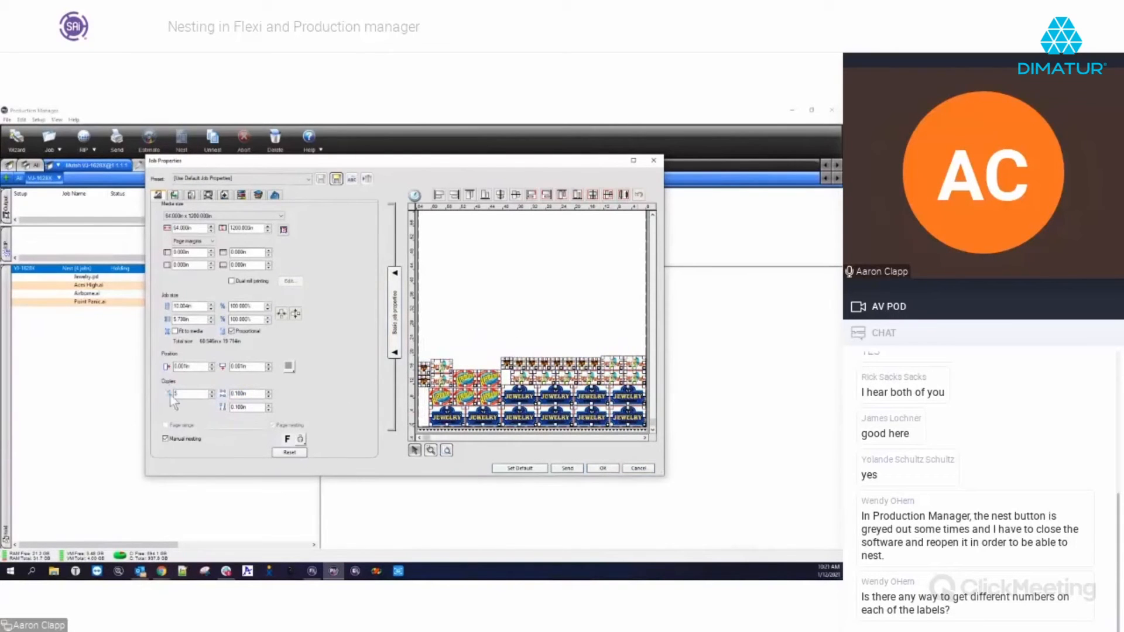
{"action": "left_click_drag", "start_coordinate": [186, 395], "coordinate": [159, 392]}
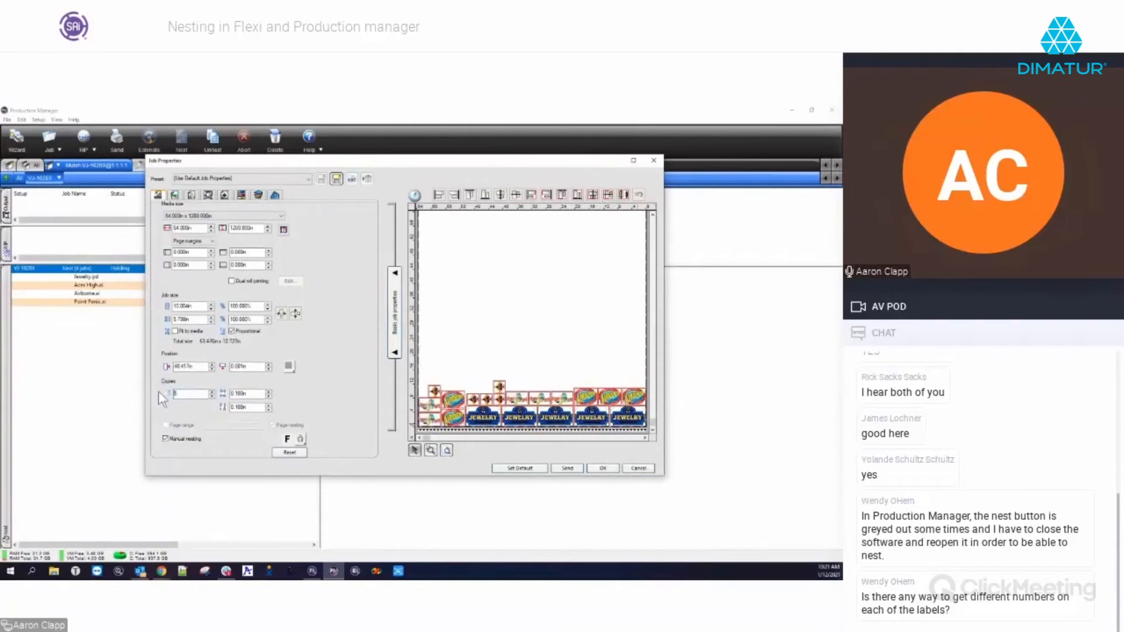
{"action": "type", "text": "1"}
{"action": "key", "text": "Tab"}
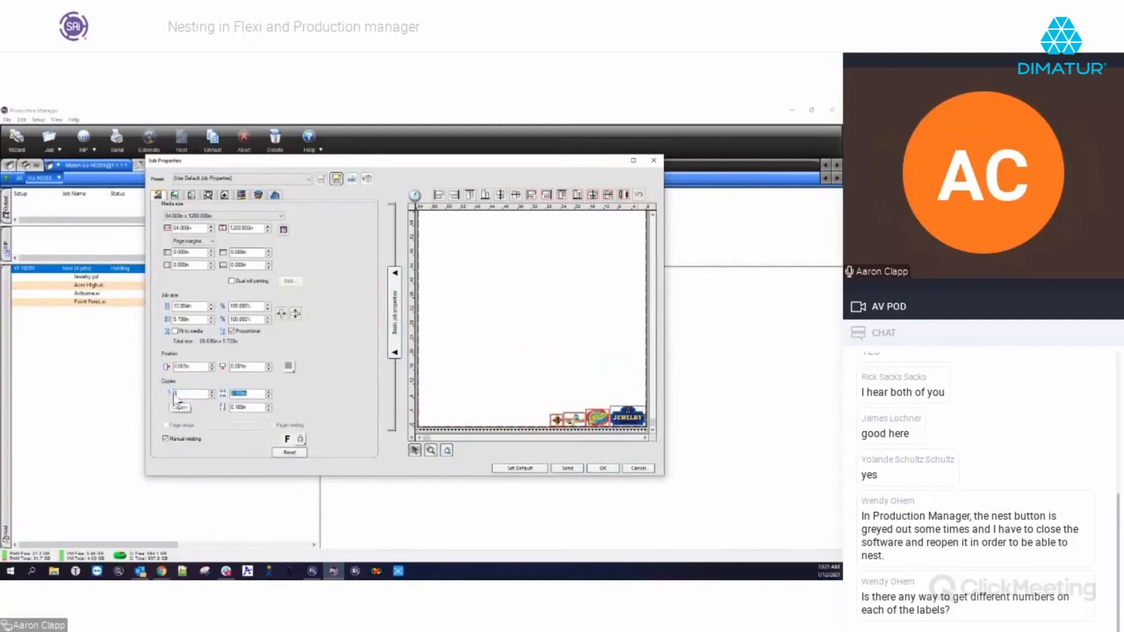
{"action": "left_click", "coordinate": [604, 468]}
Reopen the nest's job properties from Jewelry.pdf and set the Airborne logo to 5 copies
{"action": "left_click", "coordinate": [89, 280]}
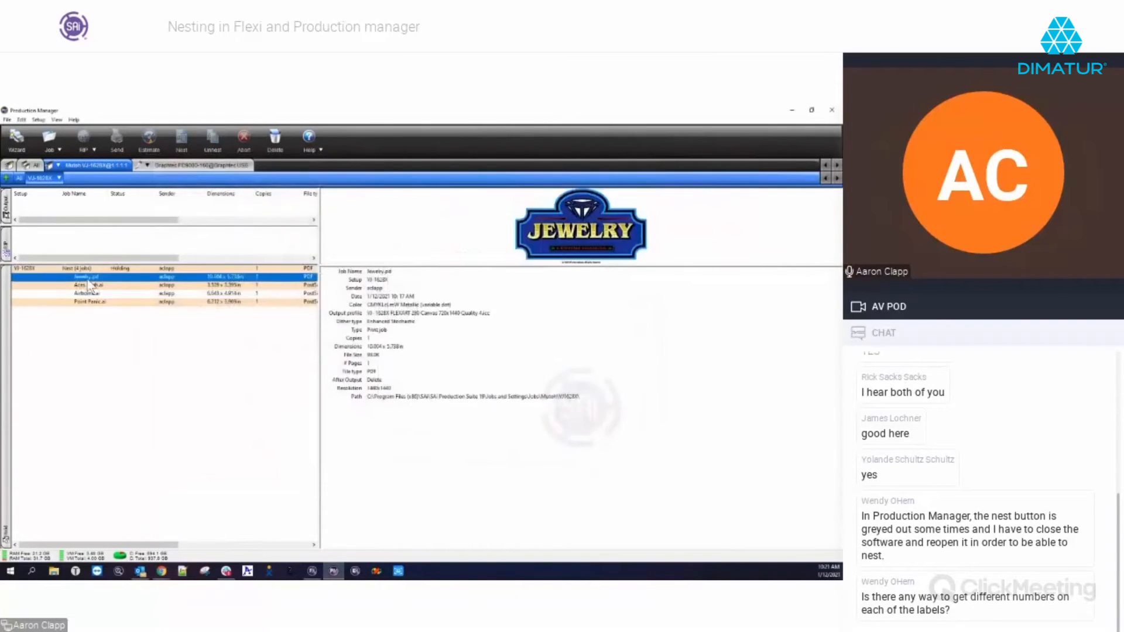
{"action": "double_click", "coordinate": [89, 280]}
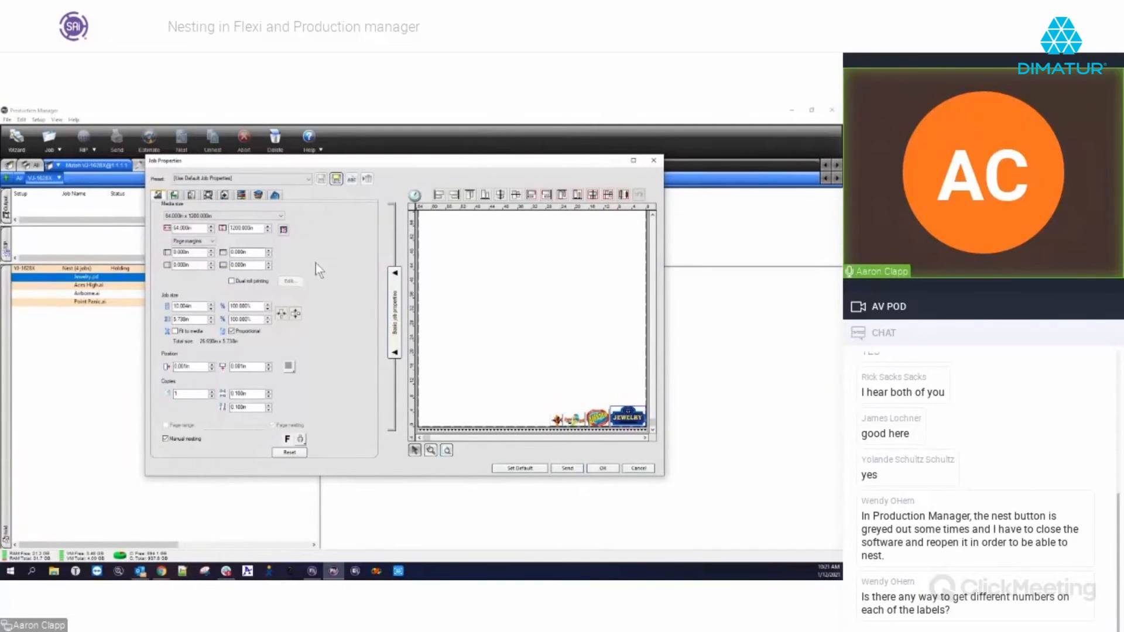
{"action": "left_click_drag", "start_coordinate": [186, 396], "coordinate": [159, 395]}
{"action": "left_click", "coordinate": [573, 419]}
{"action": "left_click", "coordinate": [629, 417]}
{"action": "left_click", "coordinate": [596, 417]}
{"action": "left_click_drag", "start_coordinate": [186, 395], "coordinate": [158, 395]}
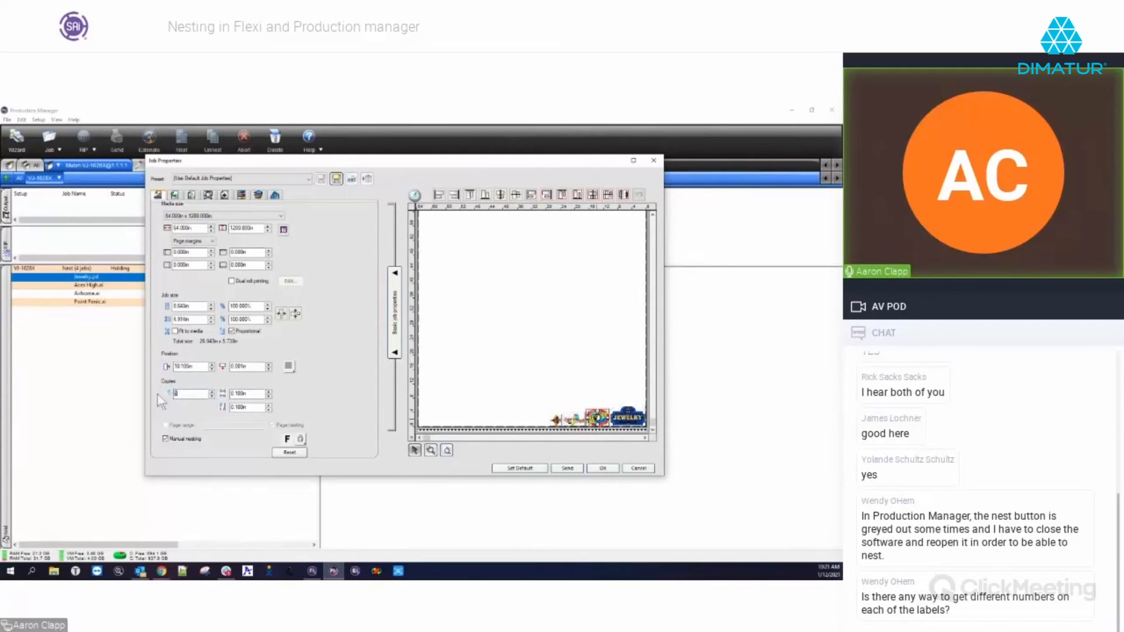
{"action": "type", "text": "5"}
{"action": "key", "text": "Tab"}
Set the Jewelry logo in the nest to 10 copies
{"action": "left_click", "coordinate": [625, 417]}
{"action": "left_click_drag", "start_coordinate": [199, 394], "coordinate": [117, 395]}
{"action": "type", "text": "8"}
{"action": "key", "text": "Tab"}
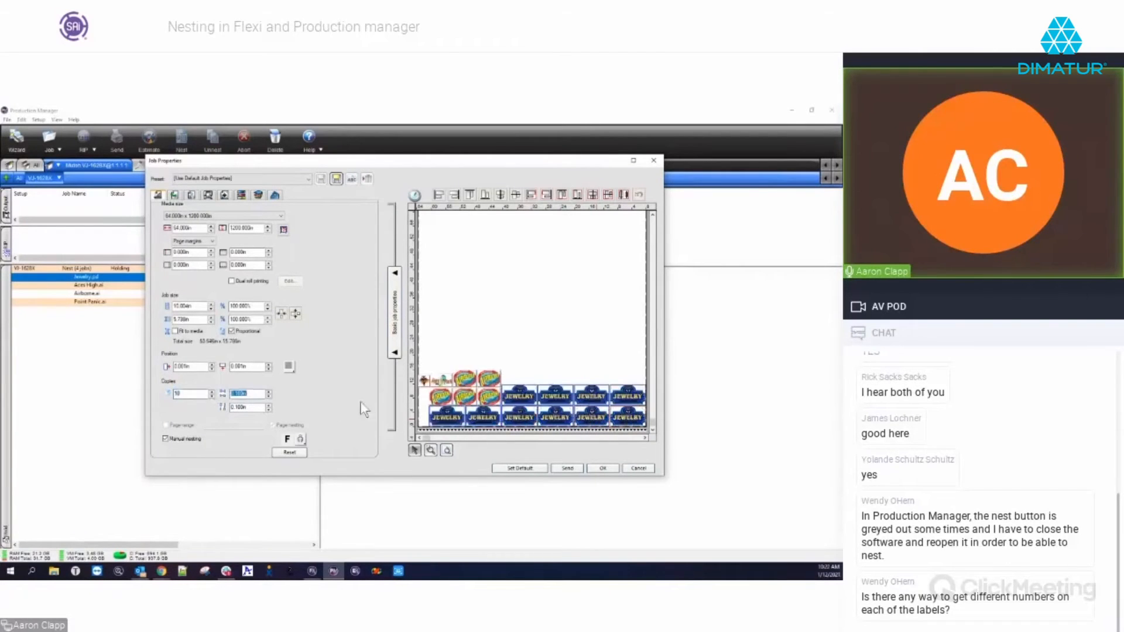
Increase the copies of the Point Panic logo and set the Aces High logo to 8 copies
{"action": "left_click", "coordinate": [441, 378]}
{"action": "left_click_drag", "start_coordinate": [181, 394], "coordinate": [154, 390]}
{"action": "key", "text": "Tab"}
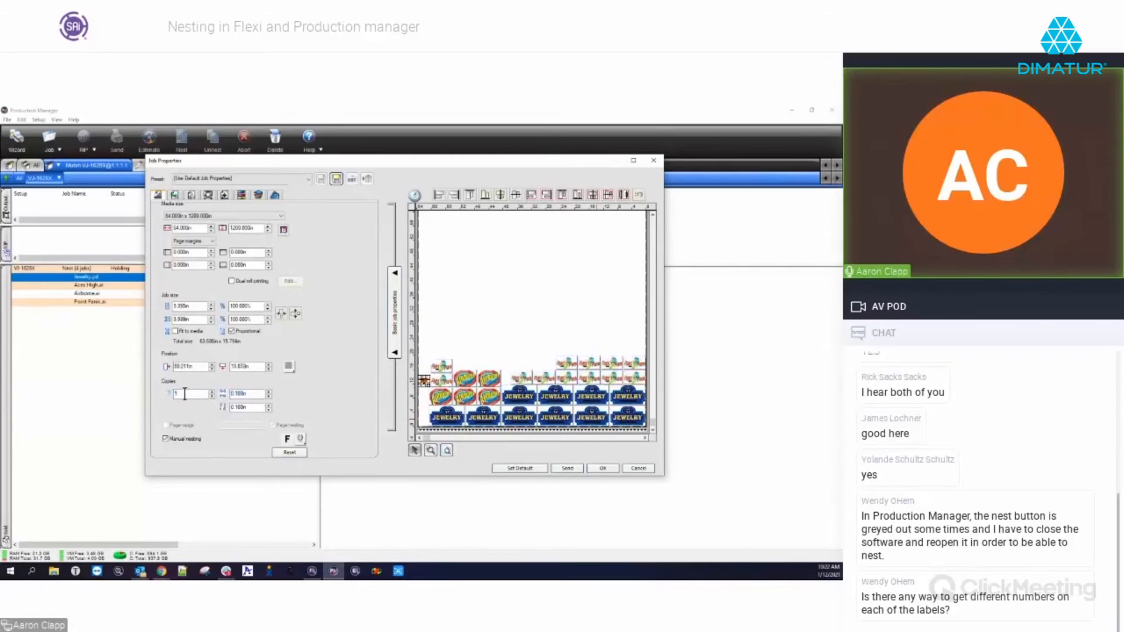
{"action": "key", "text": "Tab"}
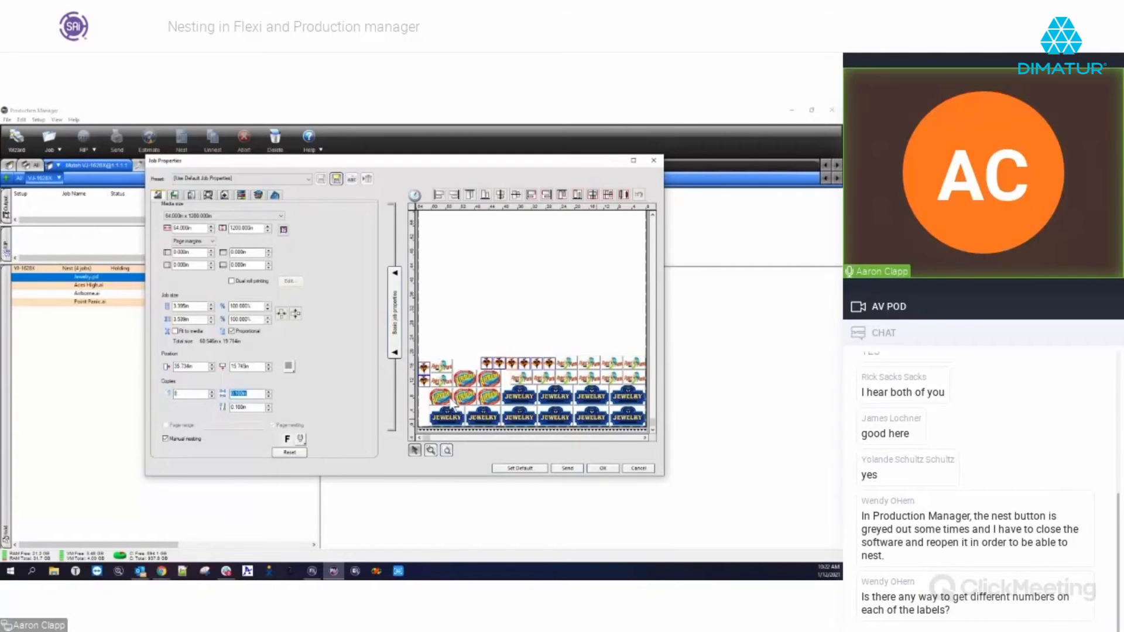
Toggle Manual nesting off and on, and move two Jewelry logos and one Aces High logo above the nested rows
{"action": "left_click", "coordinate": [165, 438]}
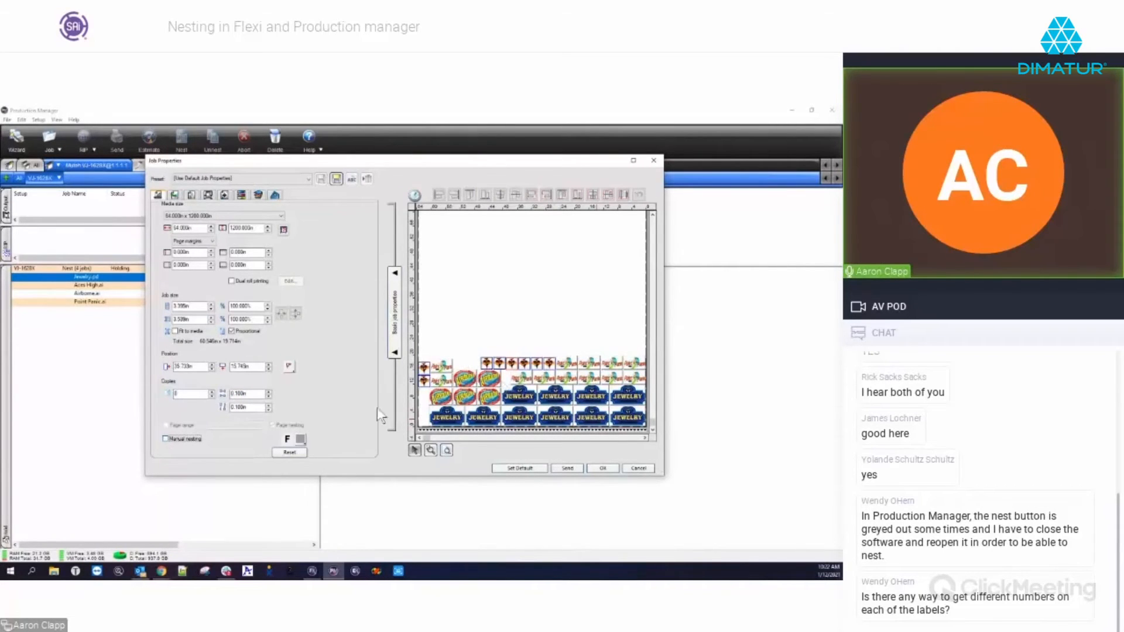
{"action": "left_click", "coordinate": [166, 439]}
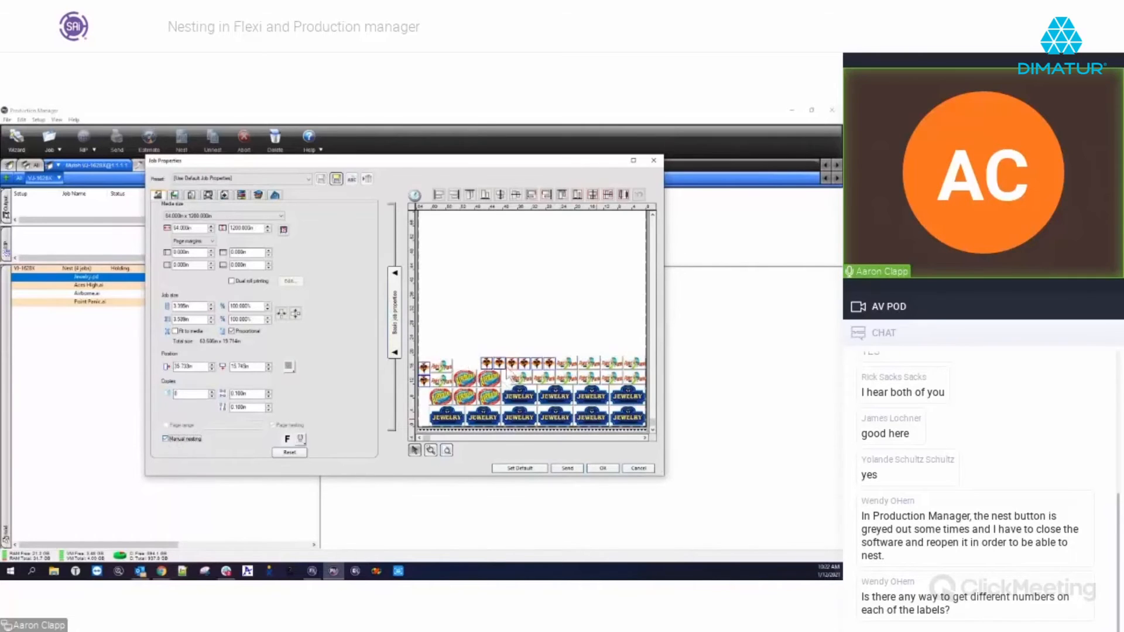
{"action": "left_click", "coordinate": [632, 400]}
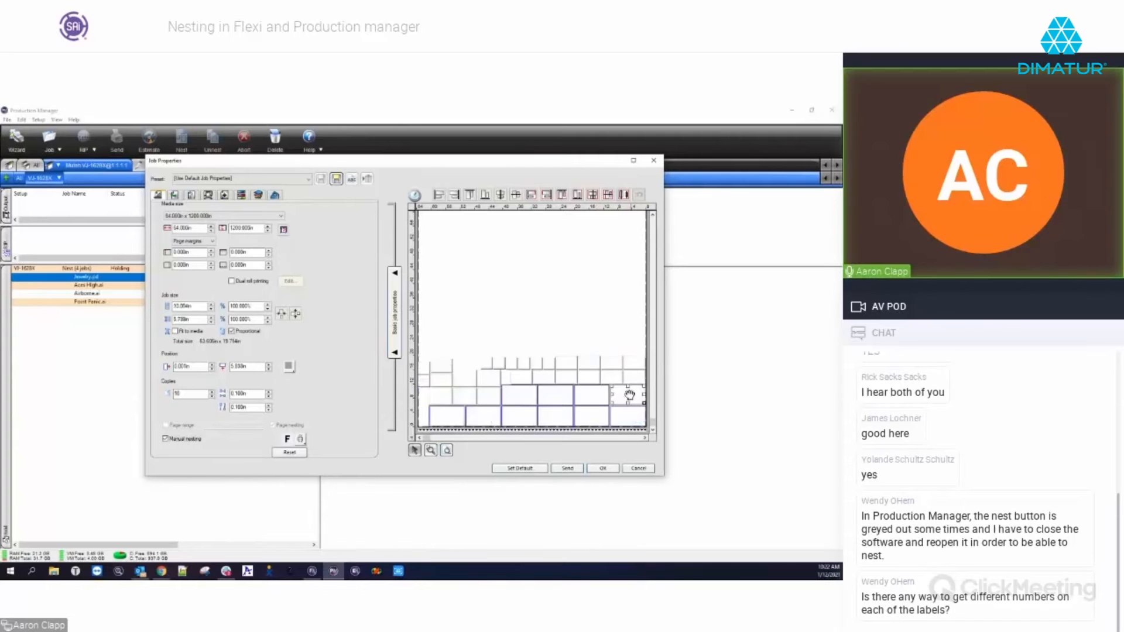
{"action": "left_click_drag", "start_coordinate": [629, 396], "coordinate": [626, 344]}
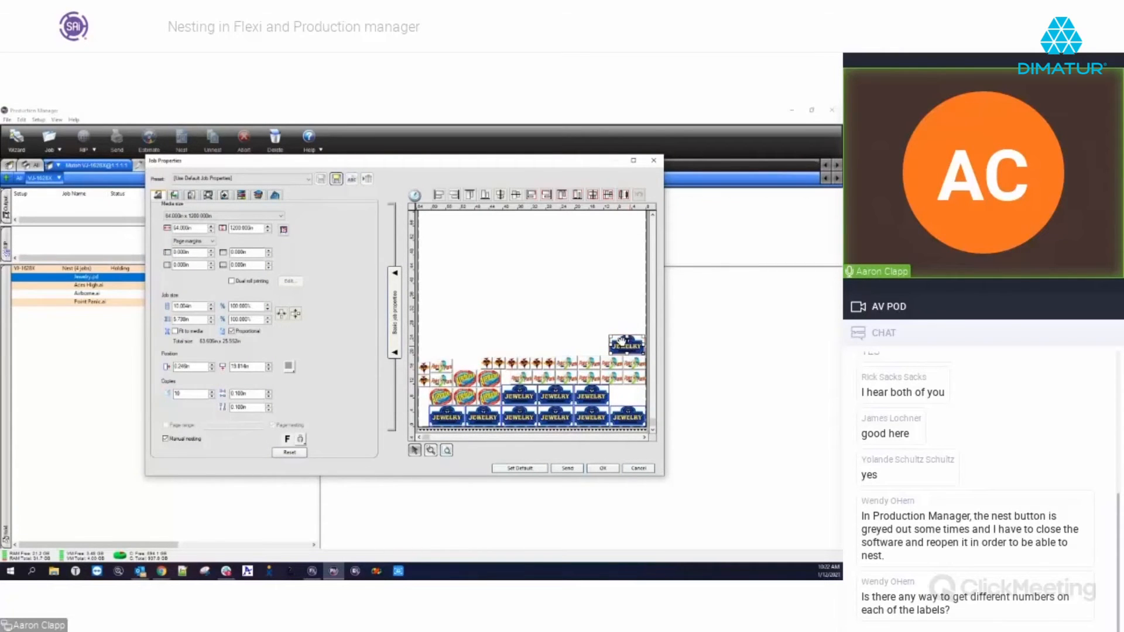
{"action": "left_click_drag", "start_coordinate": [586, 401], "coordinate": [554, 323]}
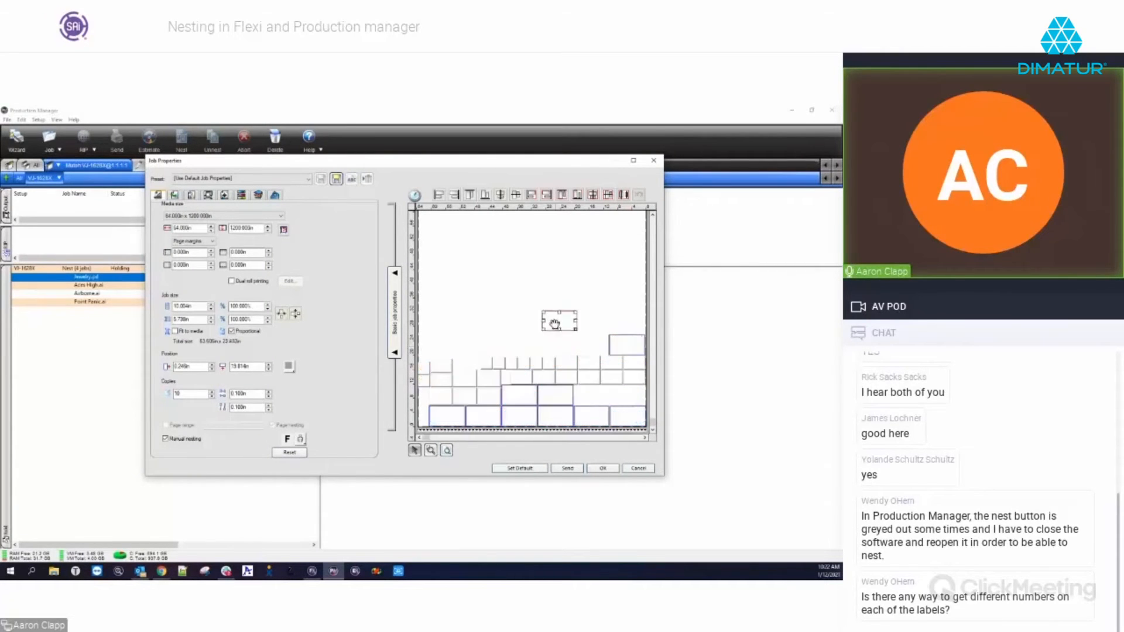
{"action": "left_click_drag", "start_coordinate": [492, 373], "coordinate": [466, 328]}
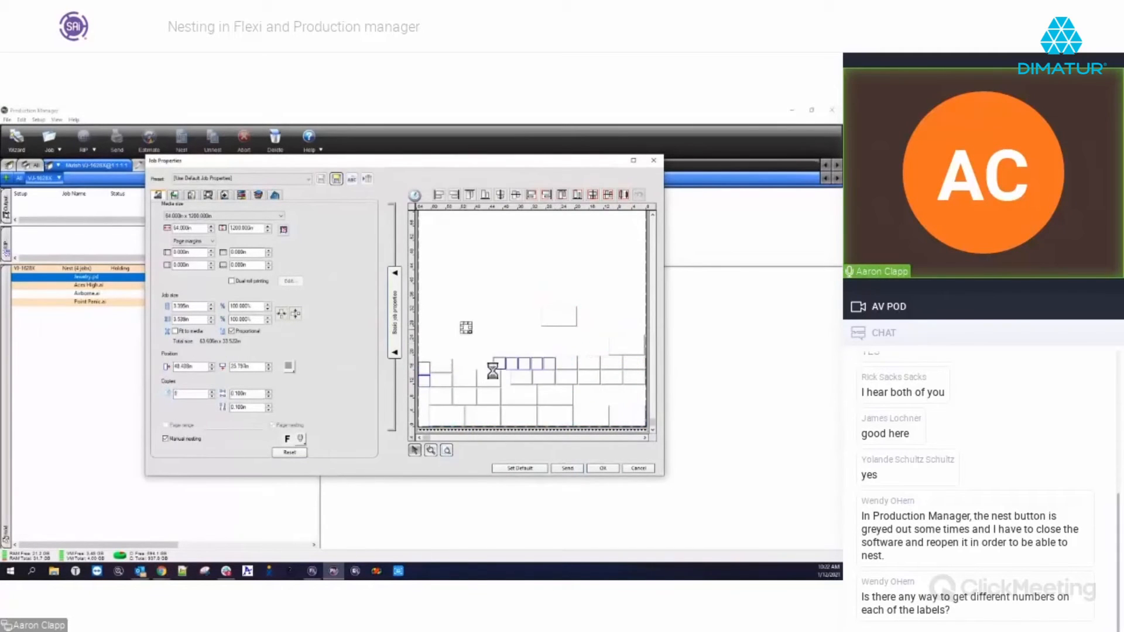
Rearrange the logos automatically by turning Manual nesting off, turn it on again, and close the job properties without saving
{"action": "left_click", "coordinate": [164, 437]}
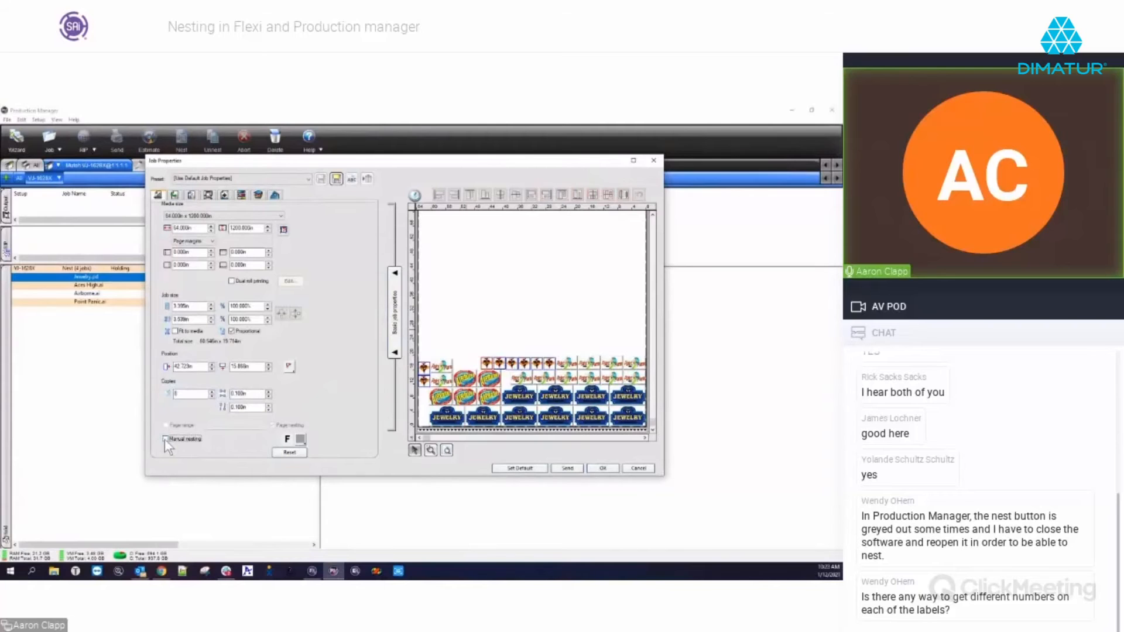
{"action": "left_click", "coordinate": [166, 439]}
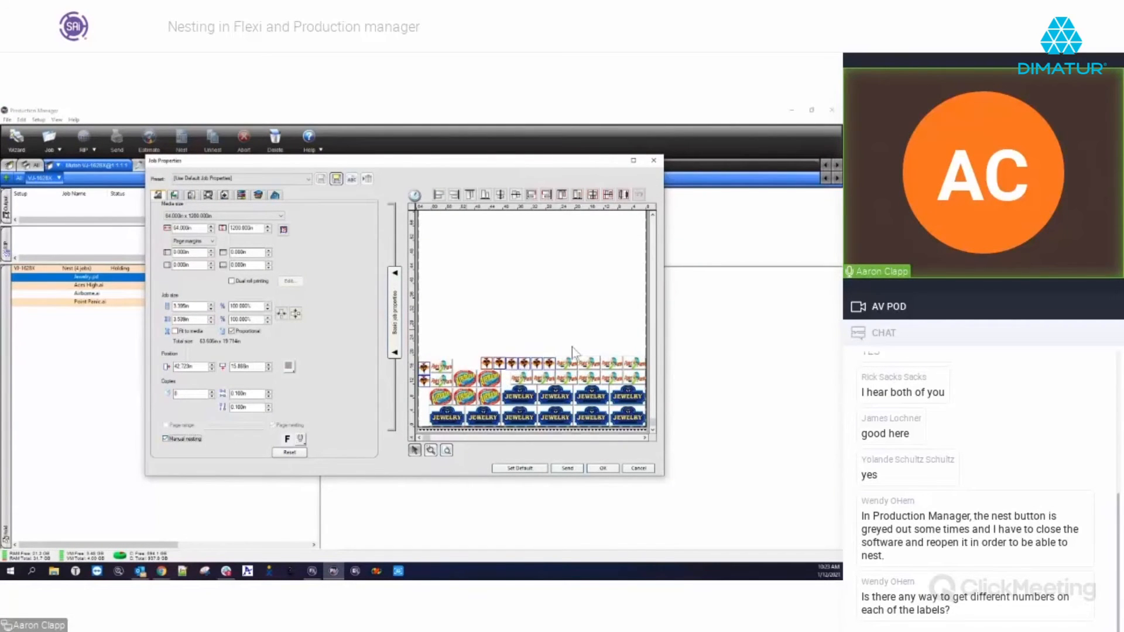
{"action": "left_click", "coordinate": [571, 328]}
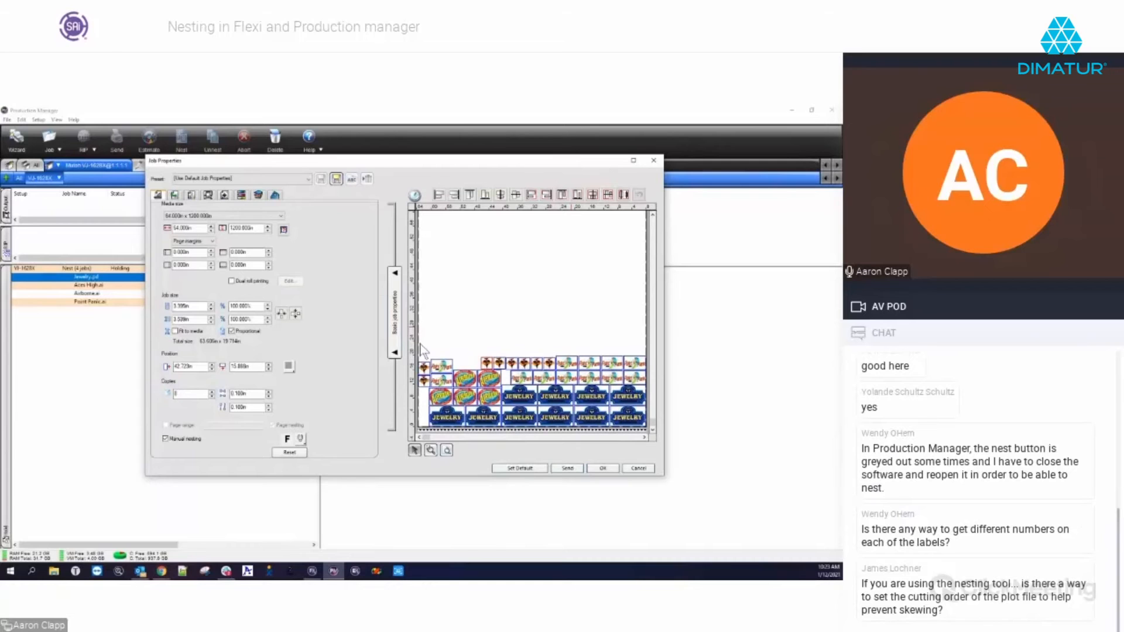
{"action": "left_click", "coordinate": [654, 162]}
Open the Add Job dialog for the VJ-1628X setup, check the readable file types, and close it without adding a job
{"action": "left_click", "coordinate": [59, 178]}
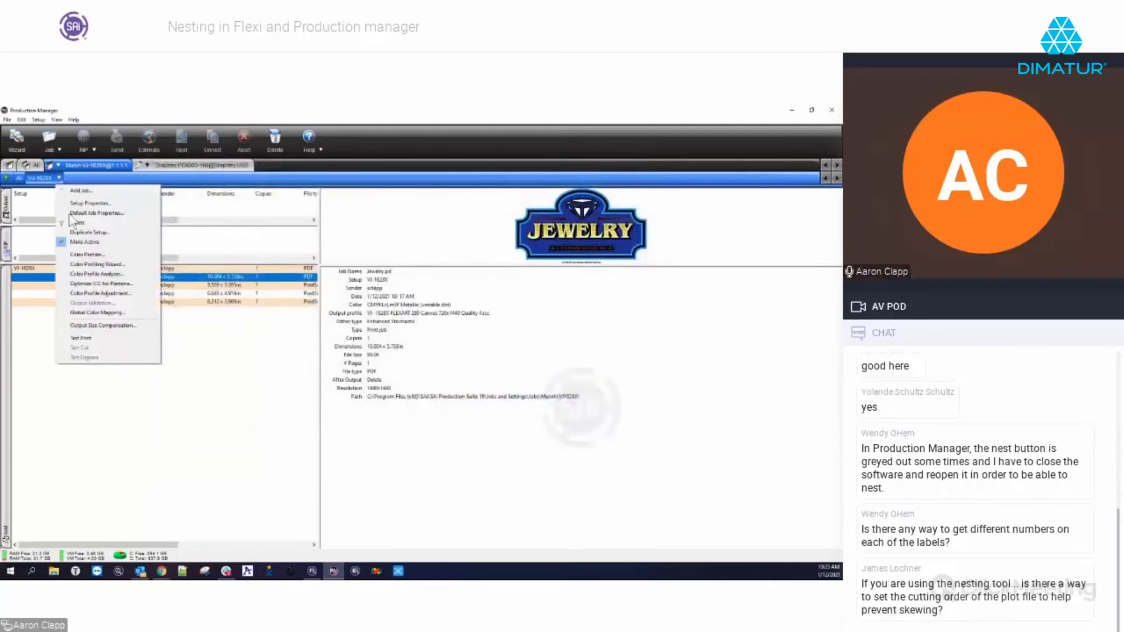
{"action": "left_click", "coordinate": [82, 191]}
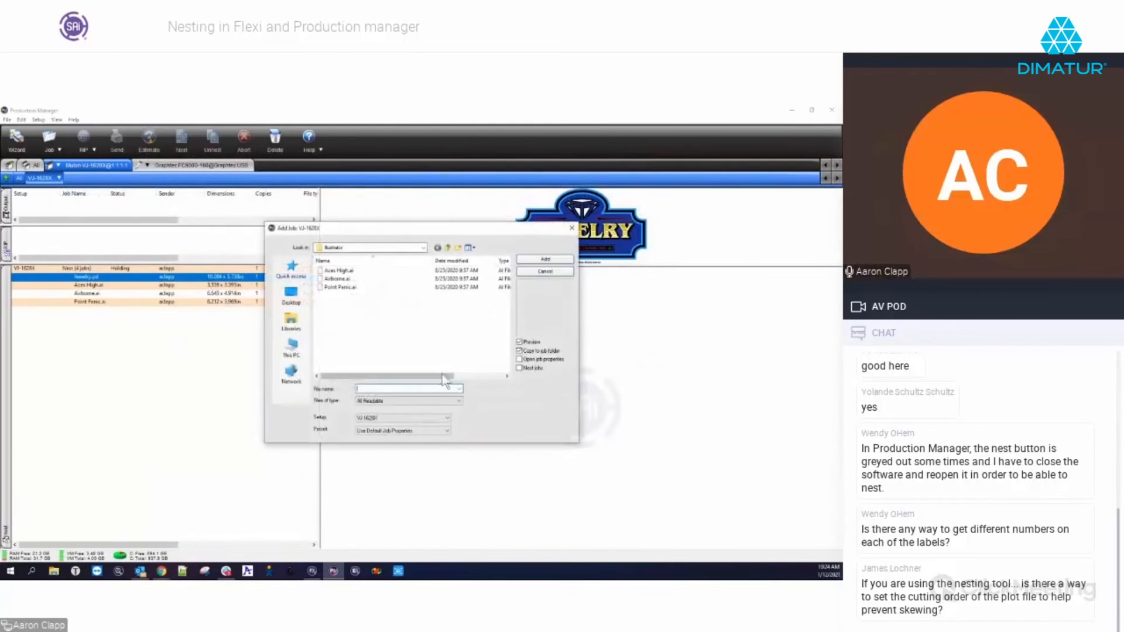
{"action": "left_click", "coordinate": [459, 401]}
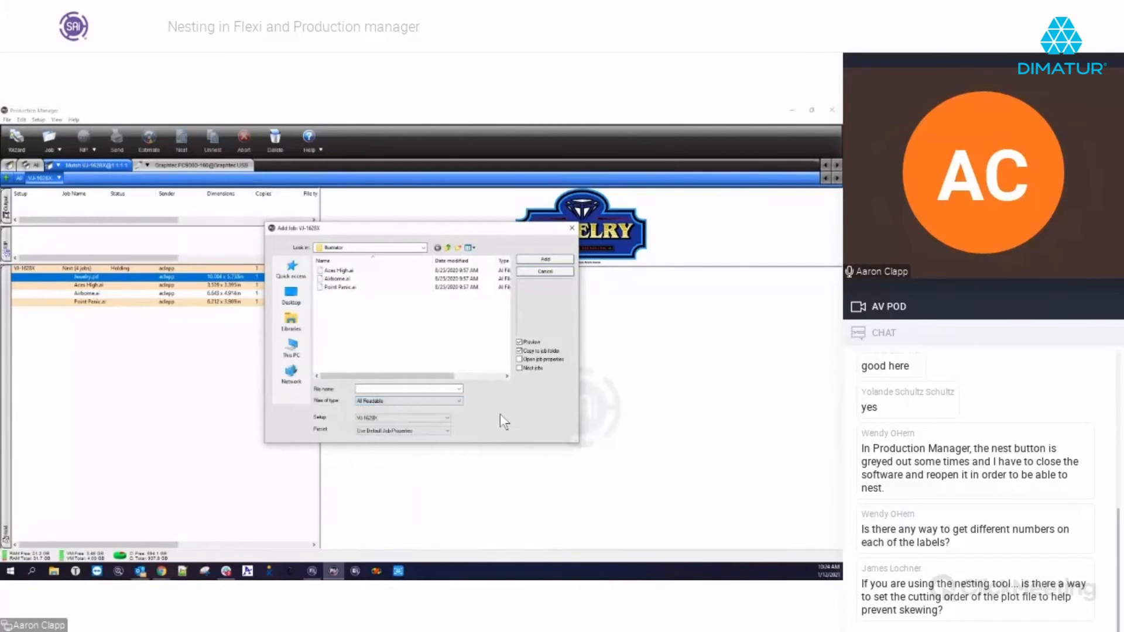
{"action": "left_click", "coordinate": [572, 228]}
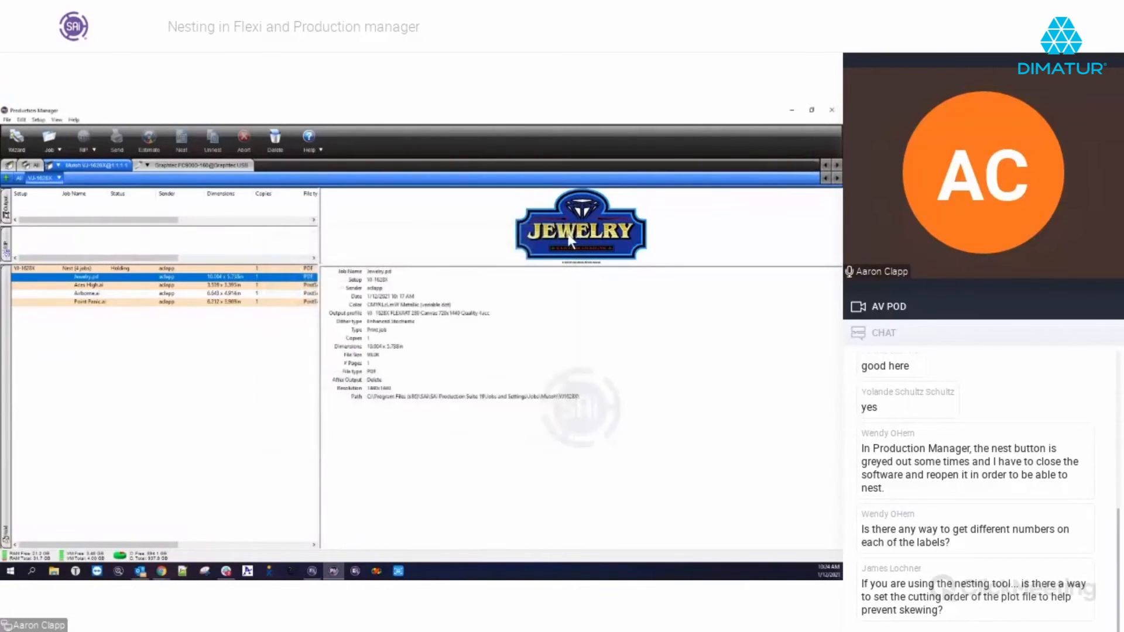
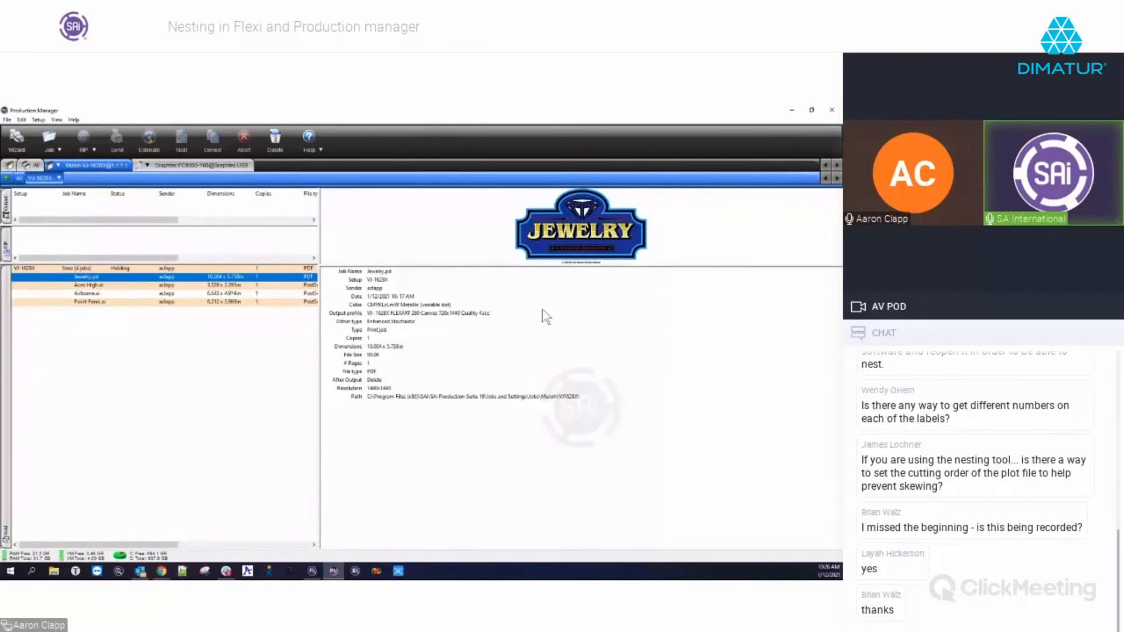
Switch to Flexi, delete the four sample logos, and draw a thick black arc in their place
{"action": "left_click", "coordinate": [319, 570]}
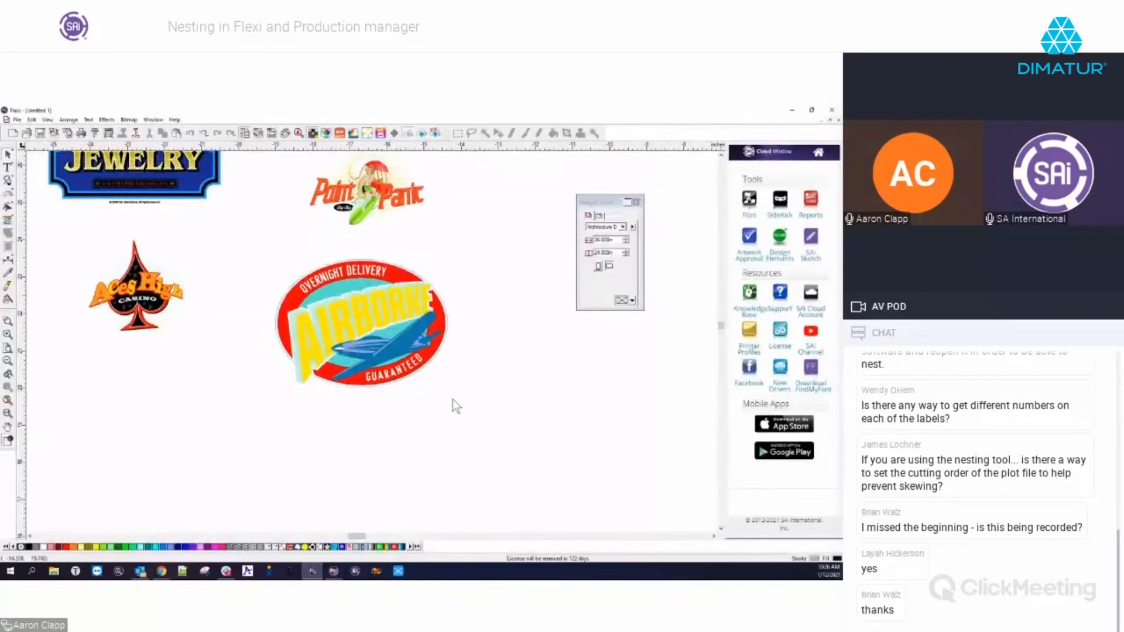
{"action": "scroll", "coordinate": [468, 413], "scroll_direction": "down", "scroll_amount": 3}
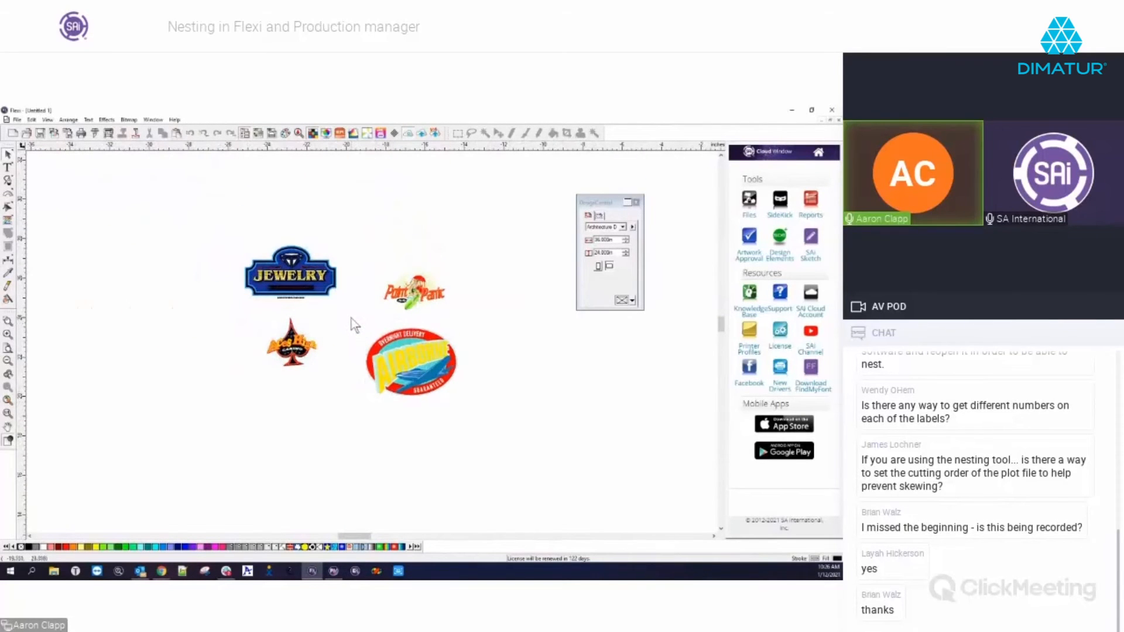
{"action": "left_click_drag", "start_coordinate": [214, 217], "coordinate": [546, 469]}
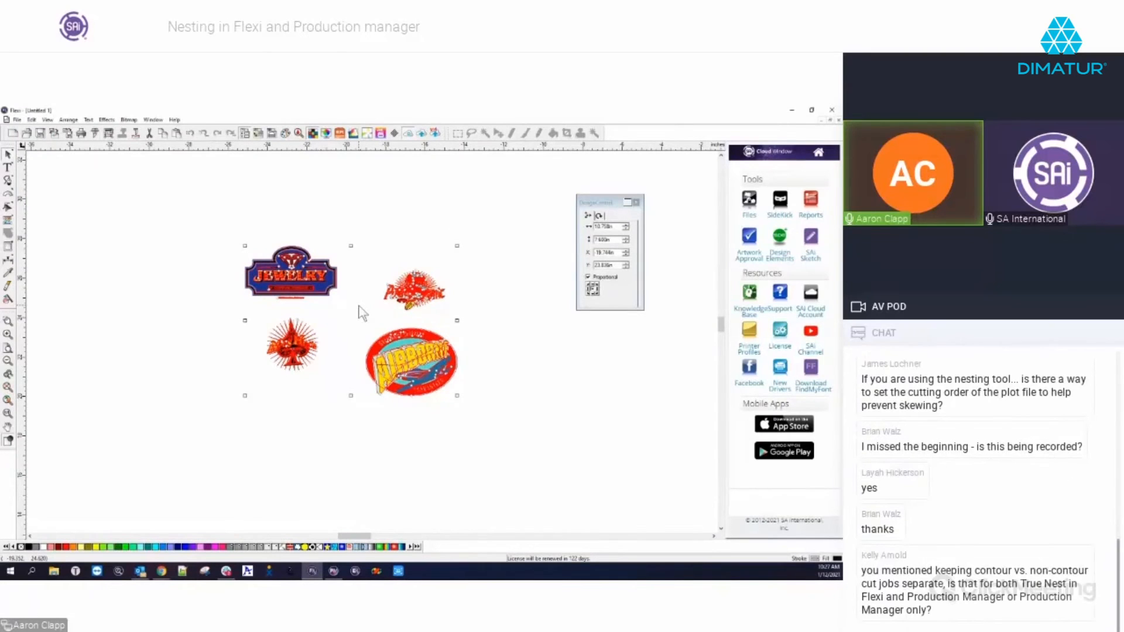
{"action": "left_click", "coordinate": [350, 323]}
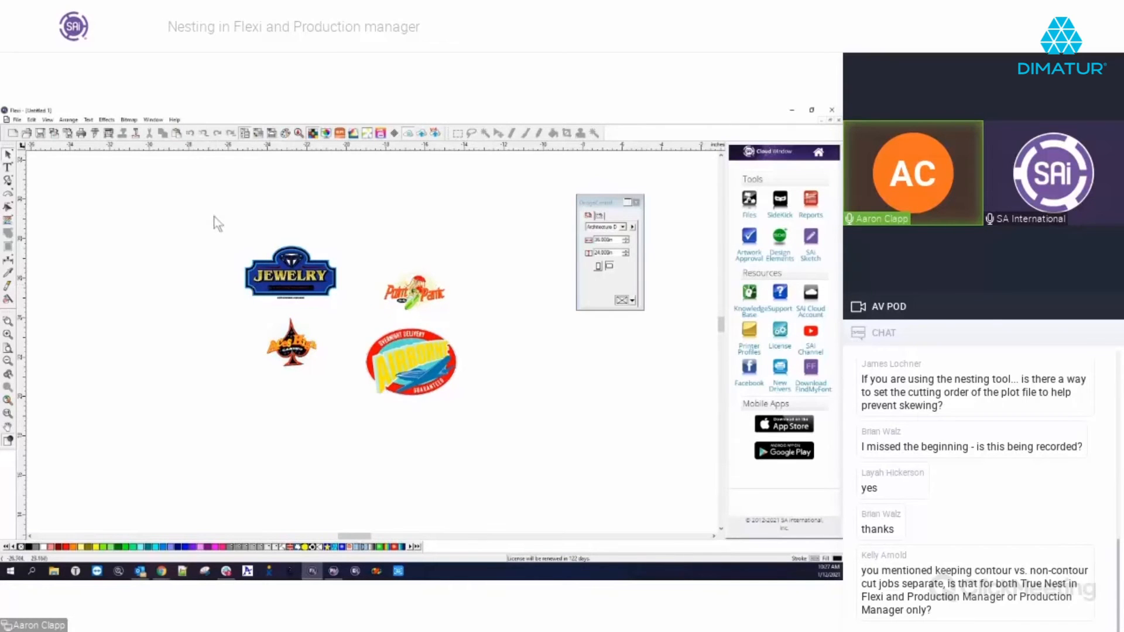
{"action": "left_click_drag", "start_coordinate": [218, 221], "coordinate": [528, 437]}
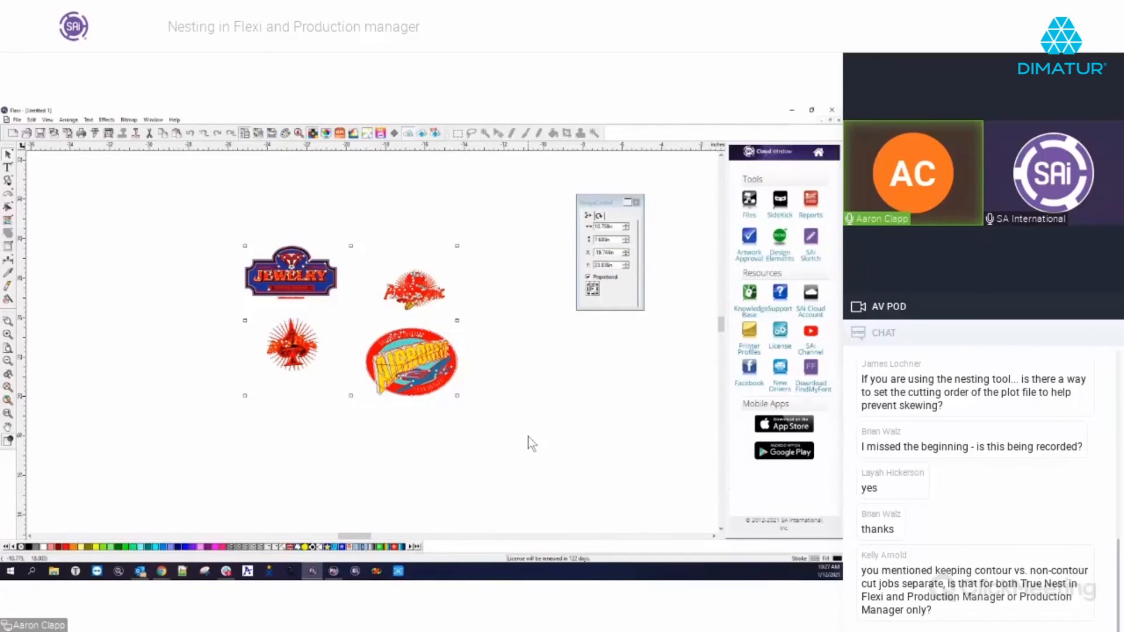
{"action": "left_click", "coordinate": [528, 374]}
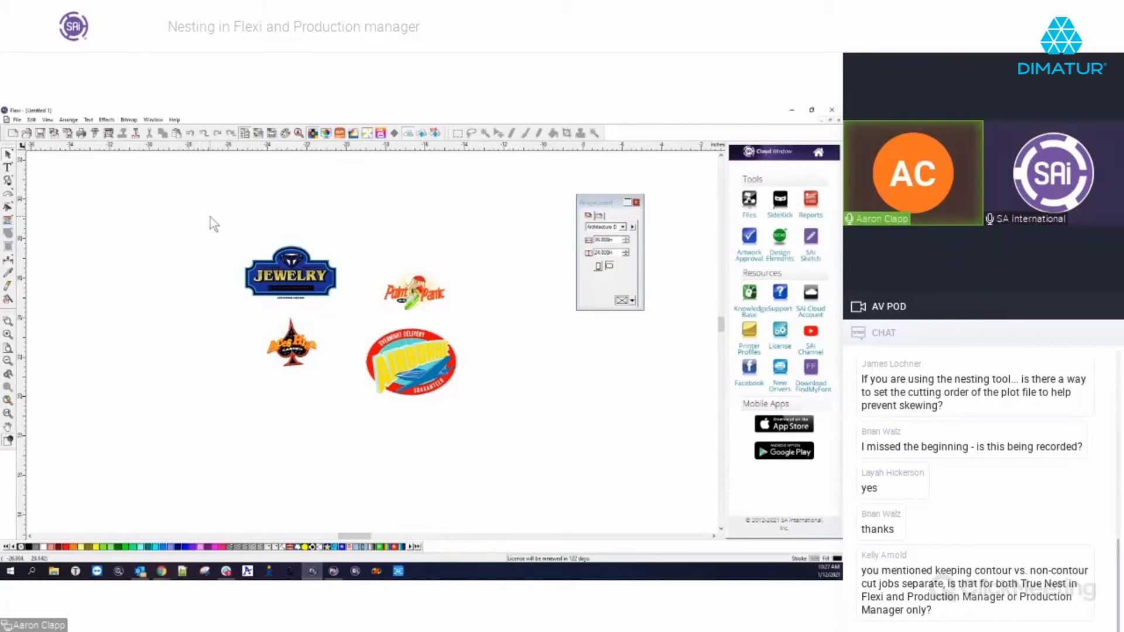
{"action": "left_click_drag", "start_coordinate": [223, 221], "coordinate": [494, 419]}
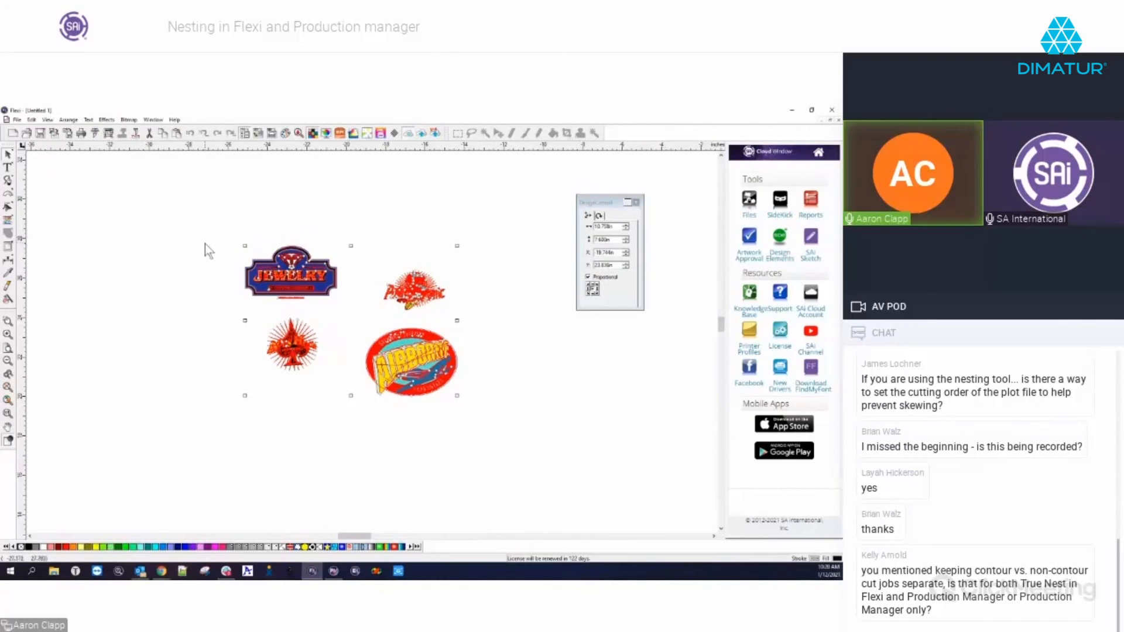
{"action": "key", "text": "Delete"}
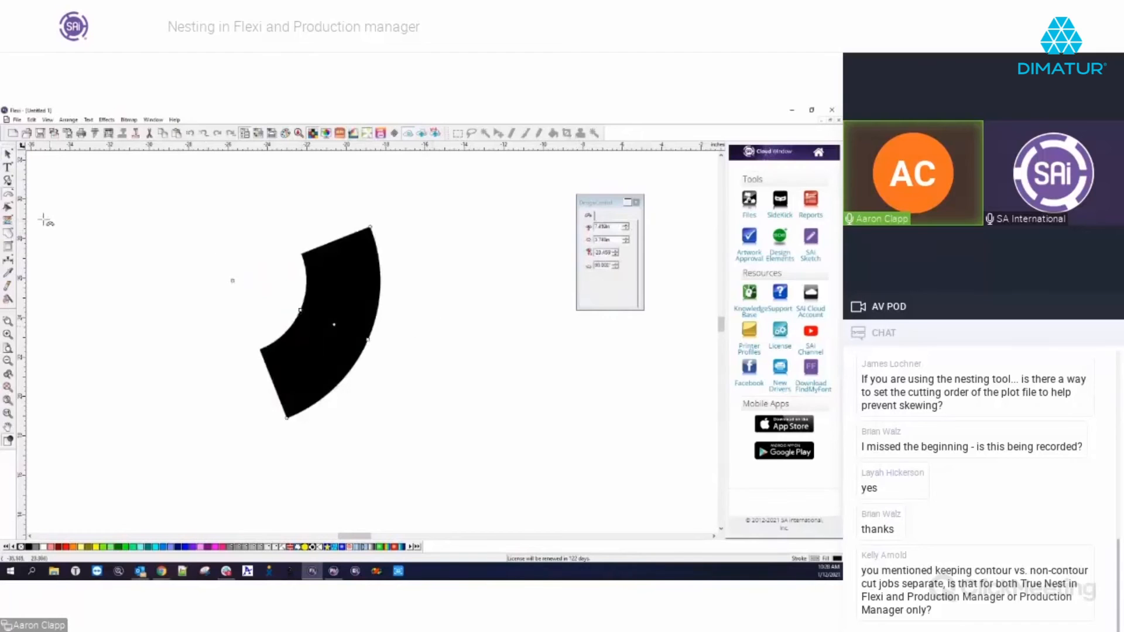
Draw a small black five-pointed star and a circle to the left of the thick arc
{"action": "left_click", "coordinate": [8, 195]}
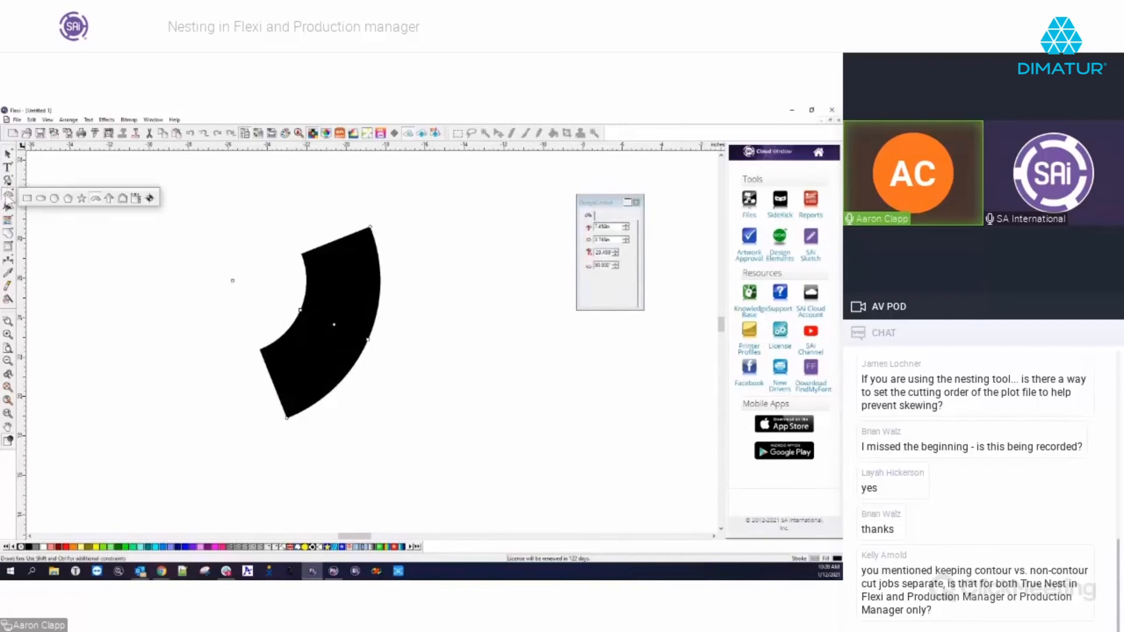
{"action": "left_click", "coordinate": [80, 199]}
{"action": "left_click_drag", "start_coordinate": [144, 238], "coordinate": [174, 257]}
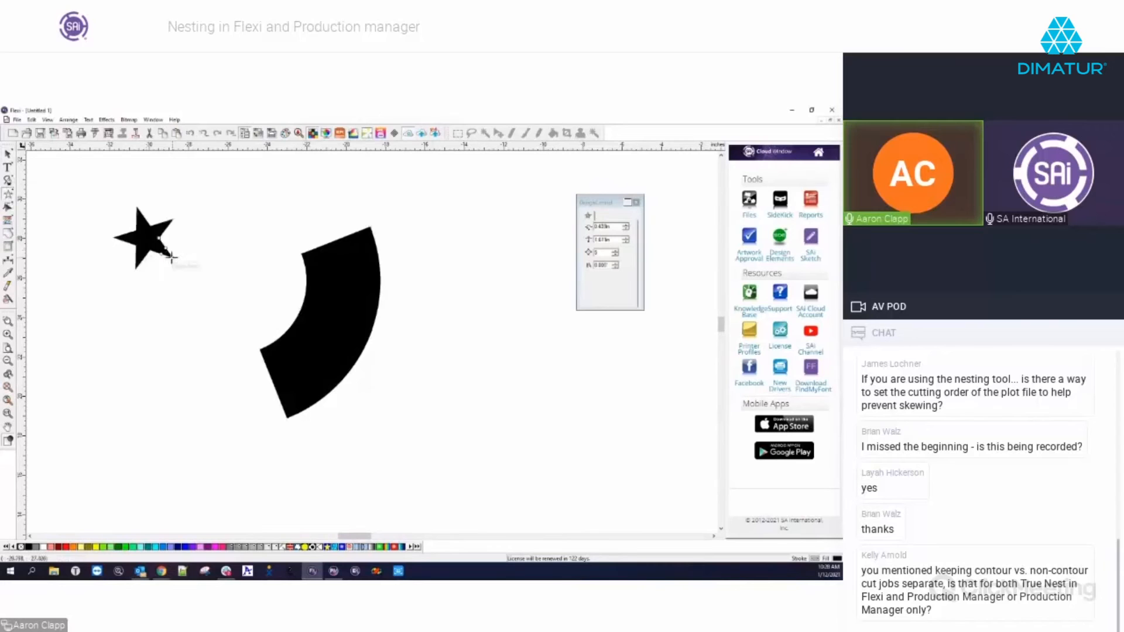
{"action": "left_click", "coordinate": [13, 198]}
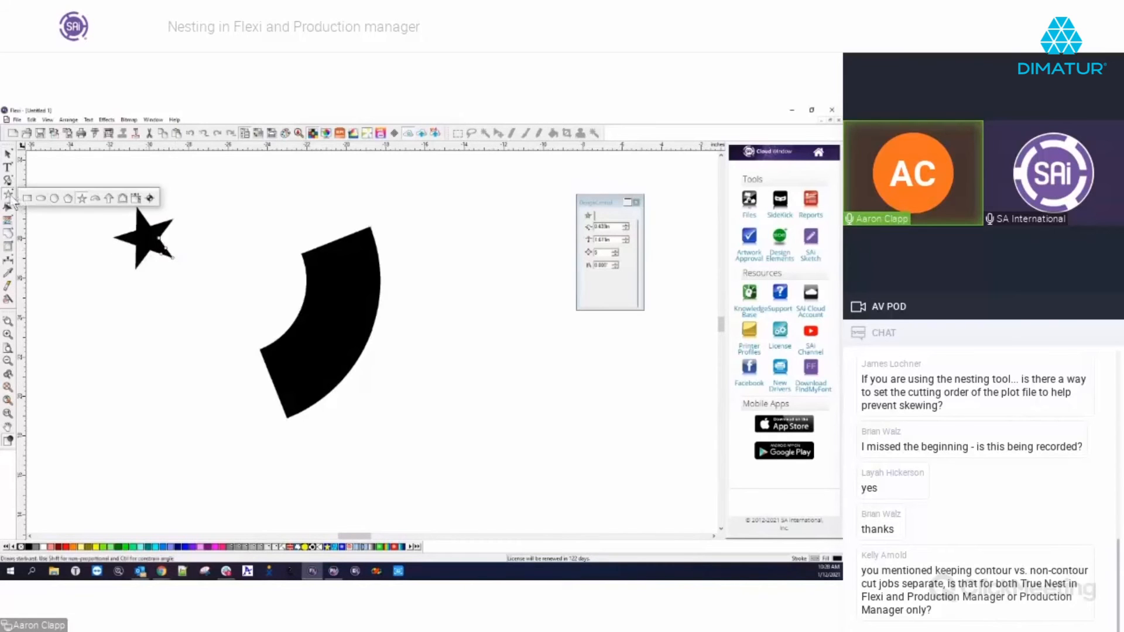
{"action": "left_click", "coordinate": [42, 199]}
{"action": "left_click_drag", "start_coordinate": [149, 339], "coordinate": [171, 362]}
{"action": "right_click", "coordinate": [171, 363]}
{"action": "left_click", "coordinate": [221, 364]}
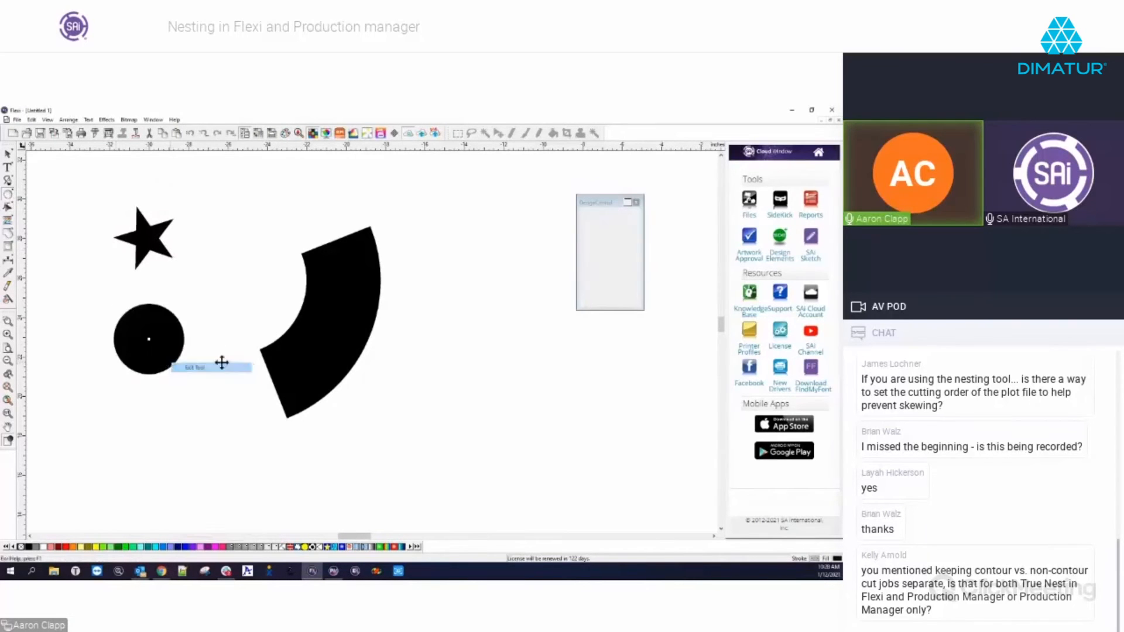
Select the star, circle and arc together and preview a True Shape Nest of them on the 36 x 24 in page
{"action": "scroll", "coordinate": [220, 339], "scroll_direction": "down", "scroll_amount": 6}
{"action": "scroll", "coordinate": [223, 347], "scroll_direction": "down", "scroll_amount": 3}
{"action": "left_click_drag", "start_coordinate": [149, 268], "coordinate": [281, 375]}
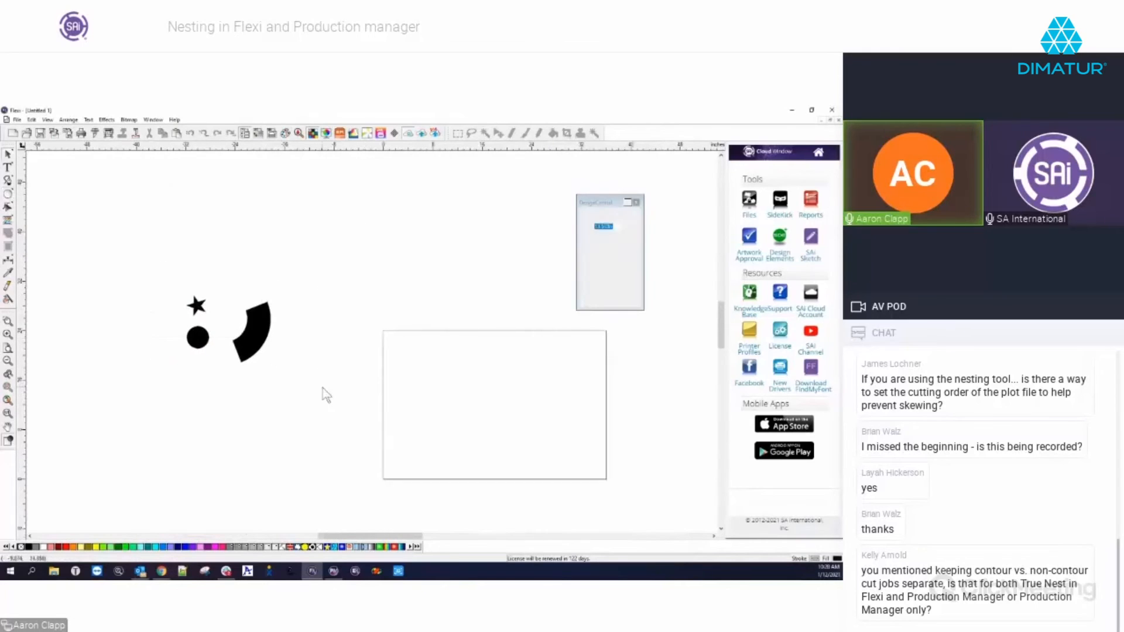
{"action": "left_click", "coordinate": [88, 120]}
{"action": "mouse_move", "coordinate": [68, 119]}
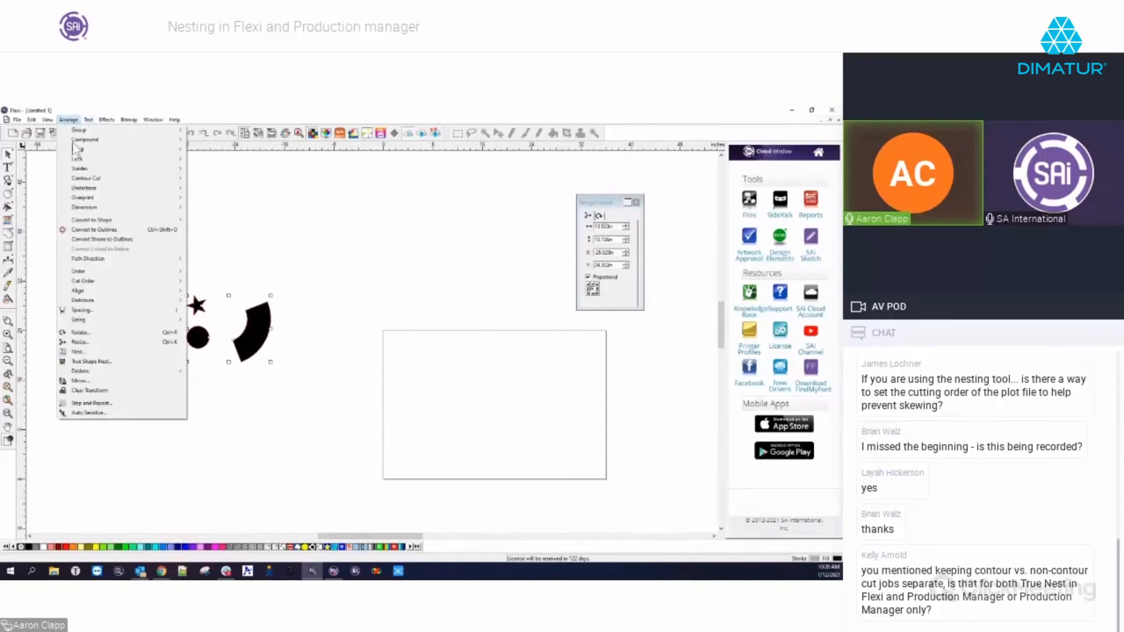
{"action": "left_click", "coordinate": [91, 361]}
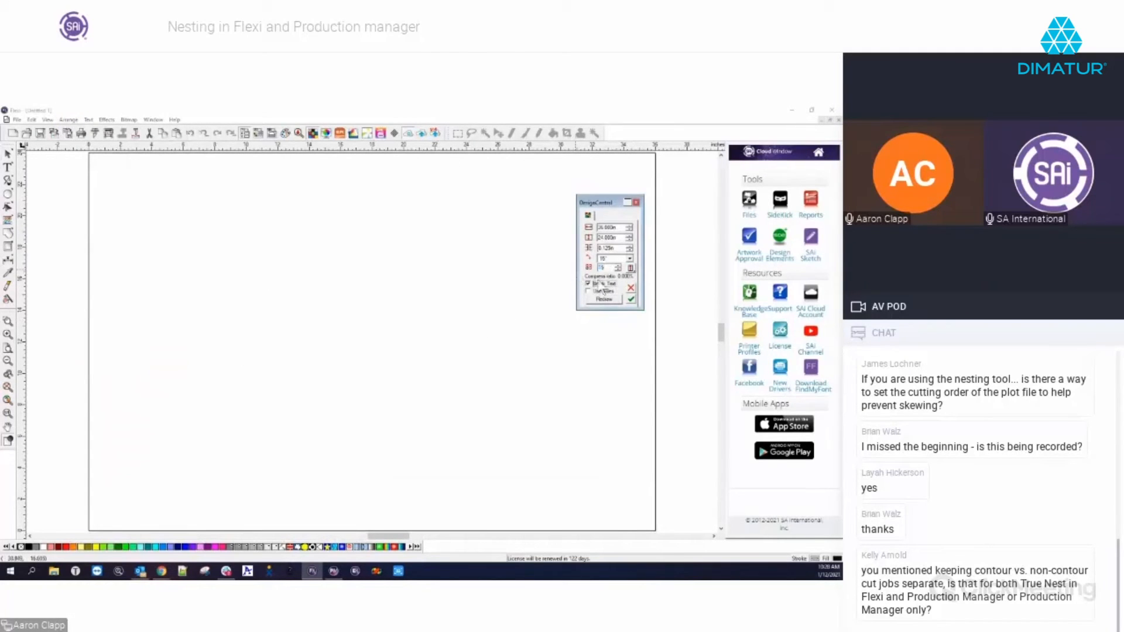
{"action": "left_click", "coordinate": [612, 300]}
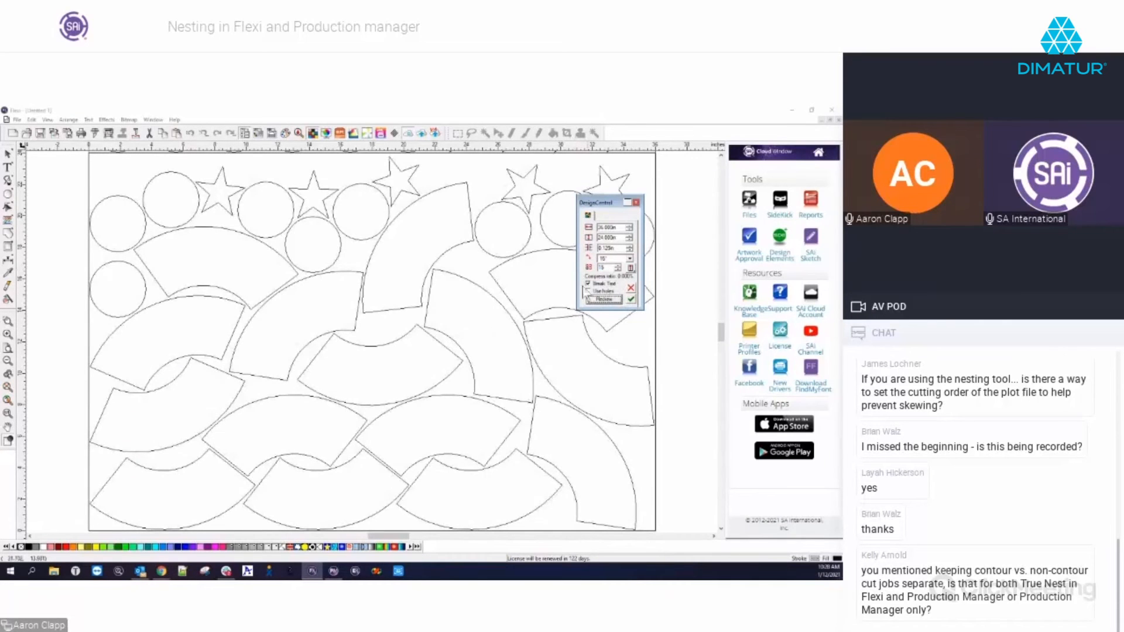
Set the nest to 10 copies, preview the arrangement again, and apply it
{"action": "scroll", "coordinate": [573, 285], "scroll_direction": "up", "scroll_amount": 2}
{"action": "scroll", "coordinate": [572, 285], "scroll_direction": "down", "scroll_amount": 1}
{"action": "left_click_drag", "start_coordinate": [609, 268], "coordinate": [584, 272]}
{"action": "type", "text": "10"}
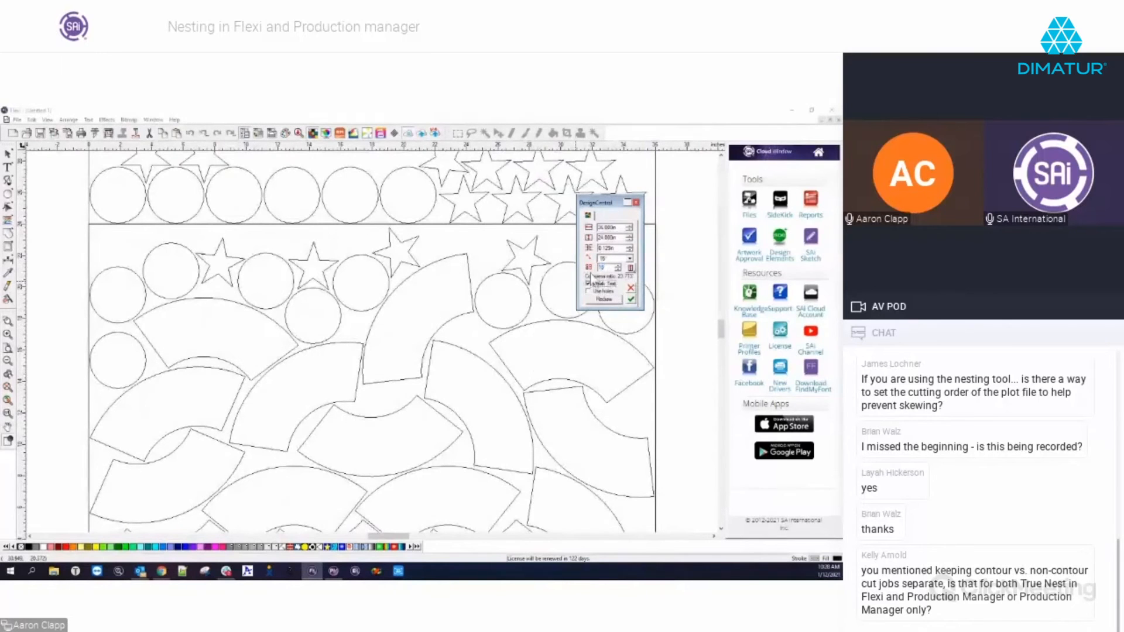
{"action": "left_click", "coordinate": [615, 299]}
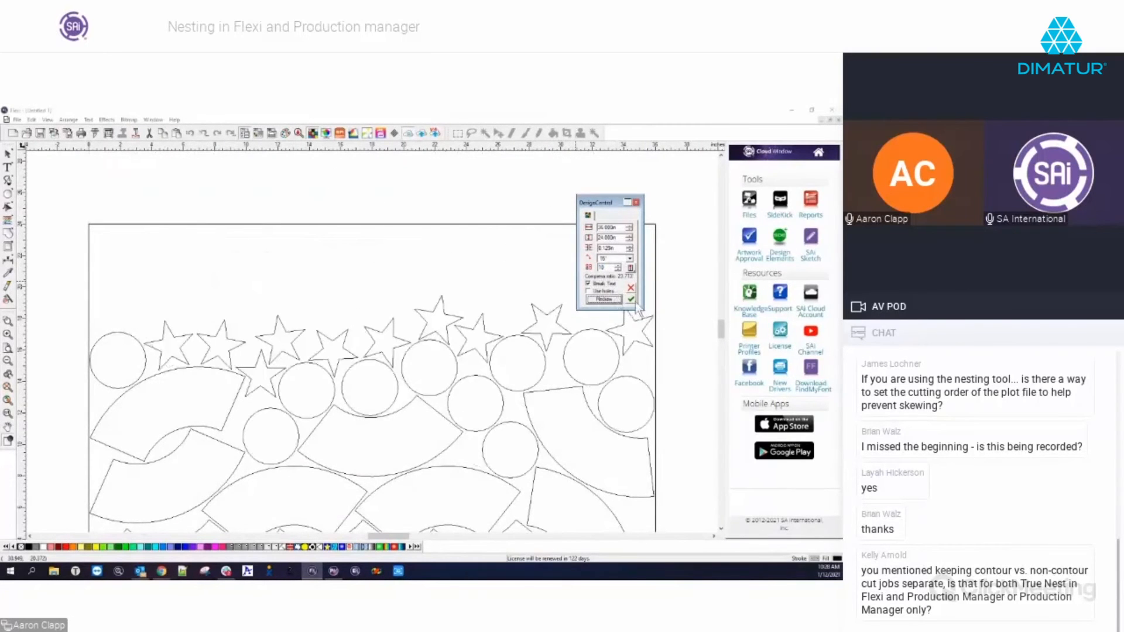
{"action": "left_click", "coordinate": [631, 299]}
{"action": "left_click", "coordinate": [677, 311]}
{"action": "scroll", "coordinate": [672, 313], "scroll_direction": "down", "scroll_amount": 1}
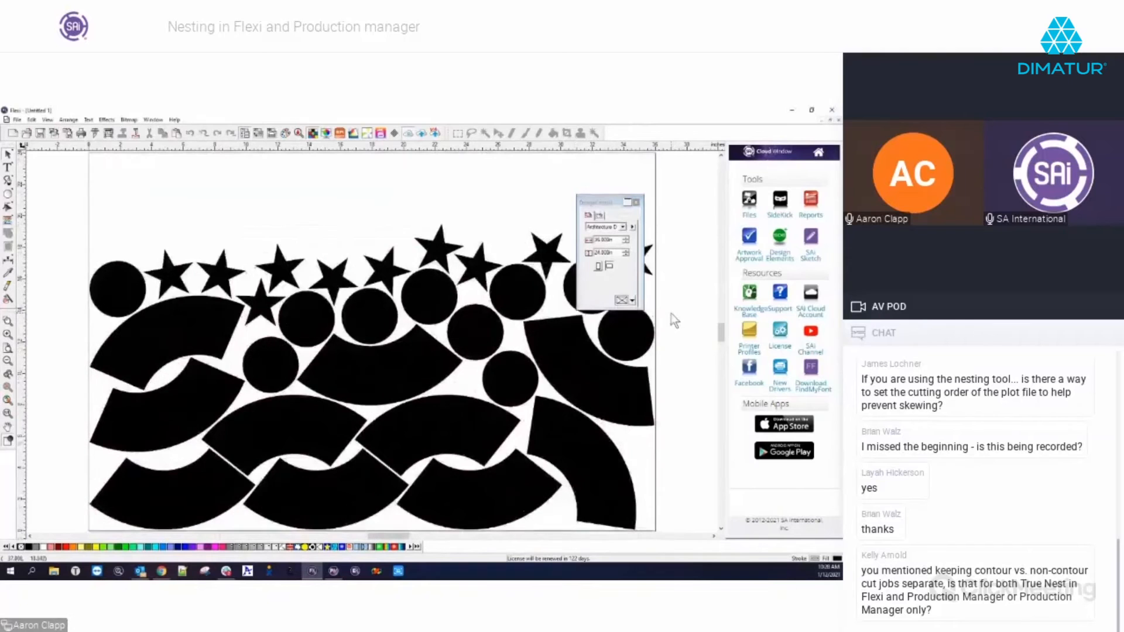
Select all the nested shapes, open them in Cut/Plot, and rotate the cutting job by 90 degrees
{"action": "left_click_drag", "start_coordinate": [610, 212], "coordinate": [703, 185]}
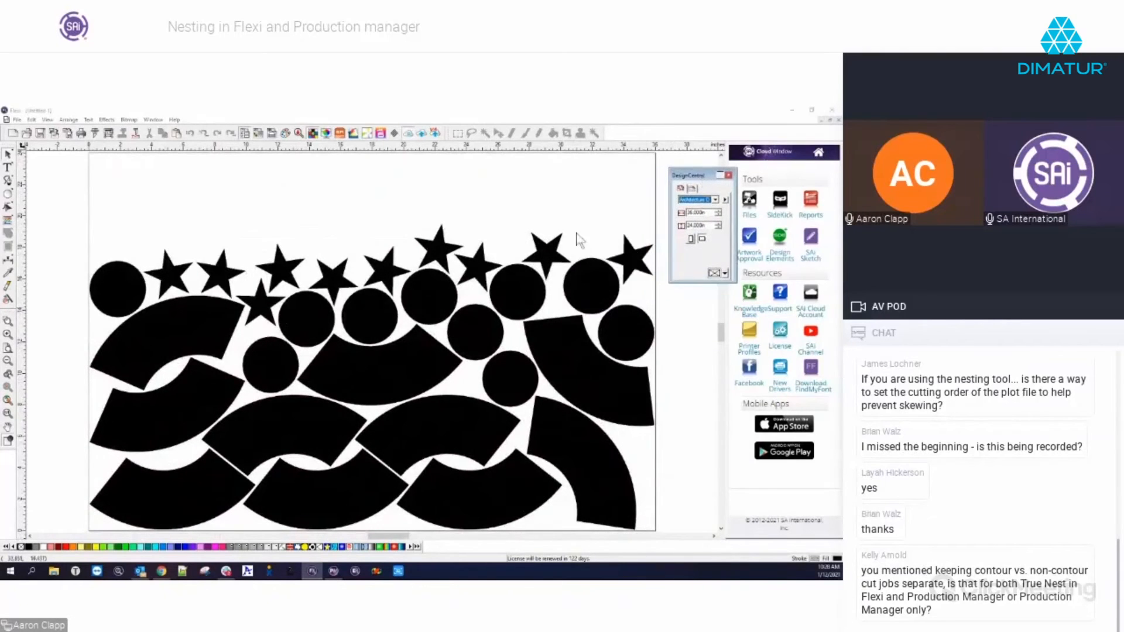
{"action": "left_click_drag", "start_coordinate": [92, 224], "coordinate": [656, 530]}
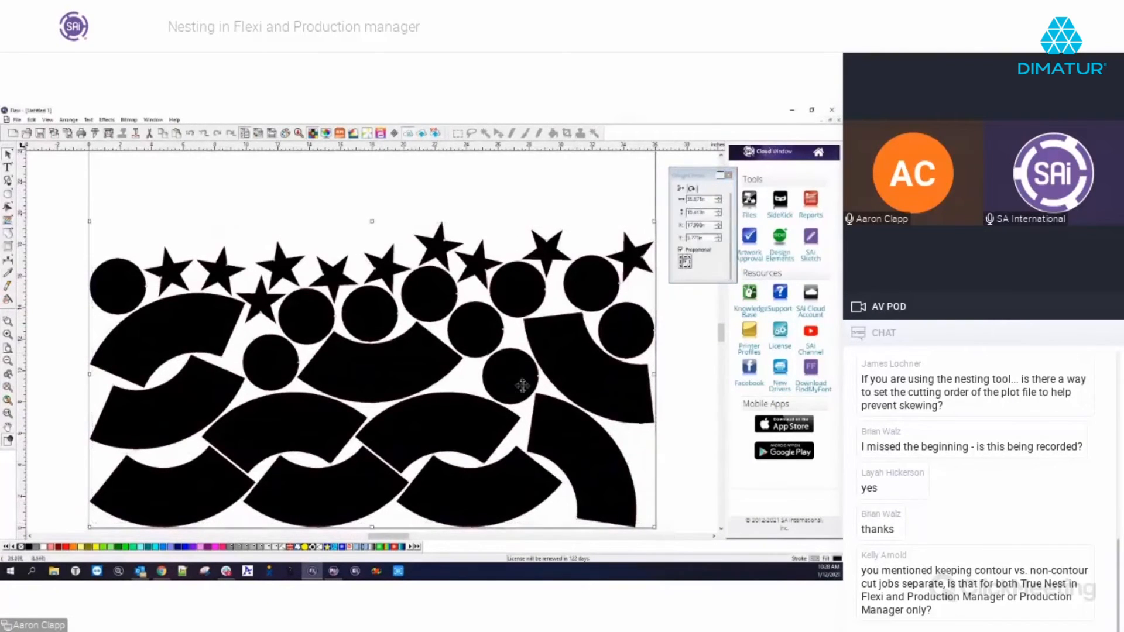
{"action": "left_click", "coordinate": [95, 133]}
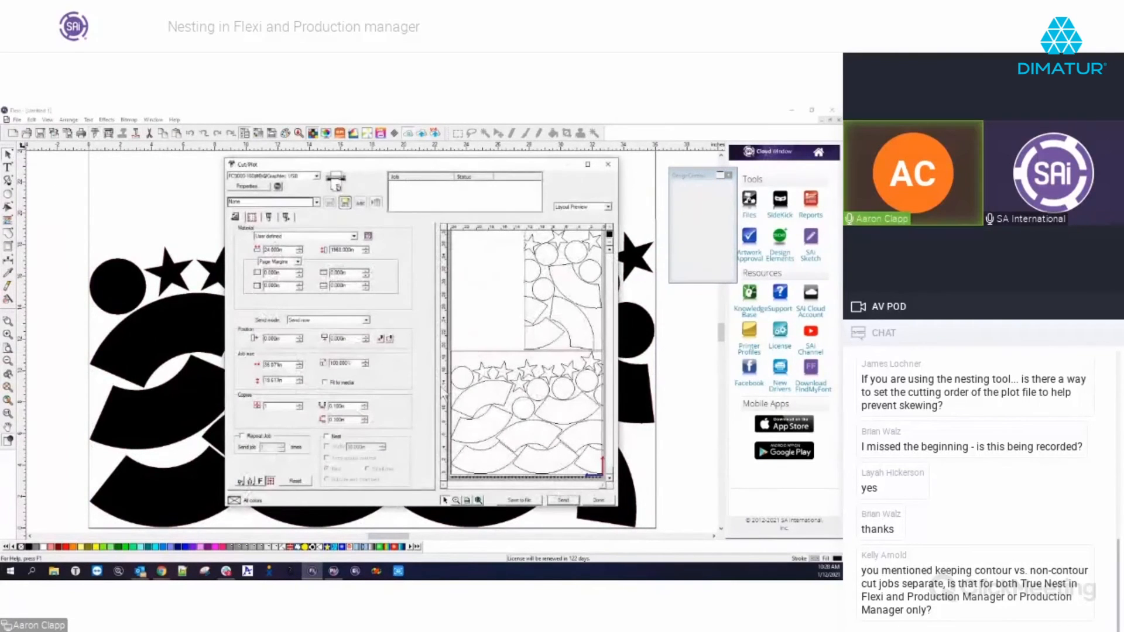
{"action": "left_click", "coordinate": [251, 483]}
{"action": "left_click", "coordinate": [252, 505]}
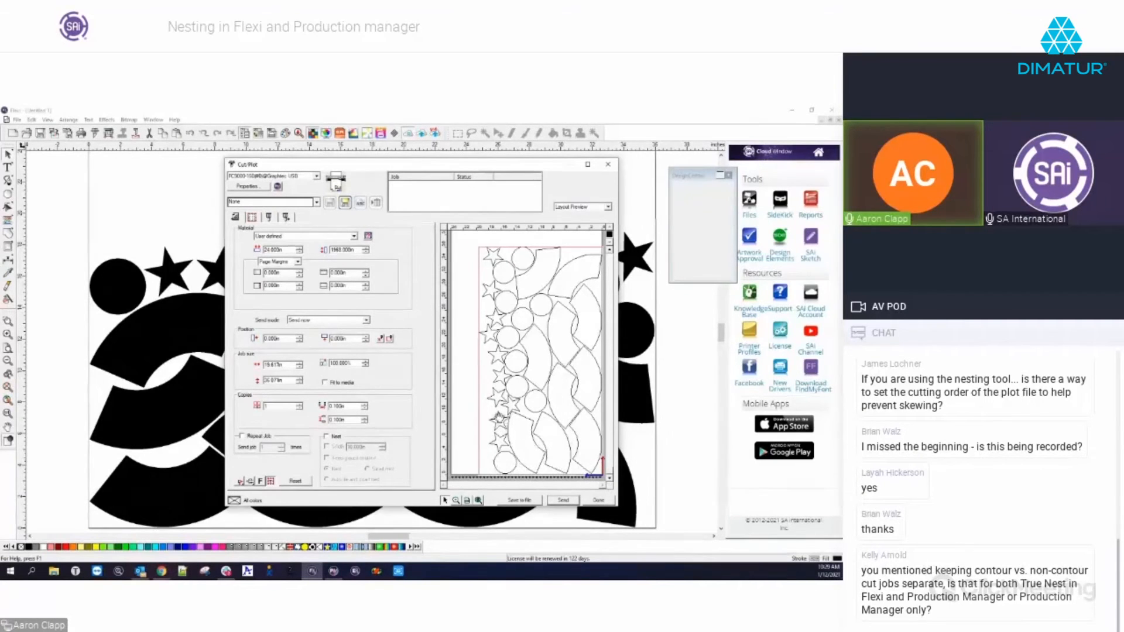
Enable Optimize cutting order with an optimize distance of 5 in, and close Cut/Plot without sending the job
{"action": "left_click", "coordinate": [286, 218]}
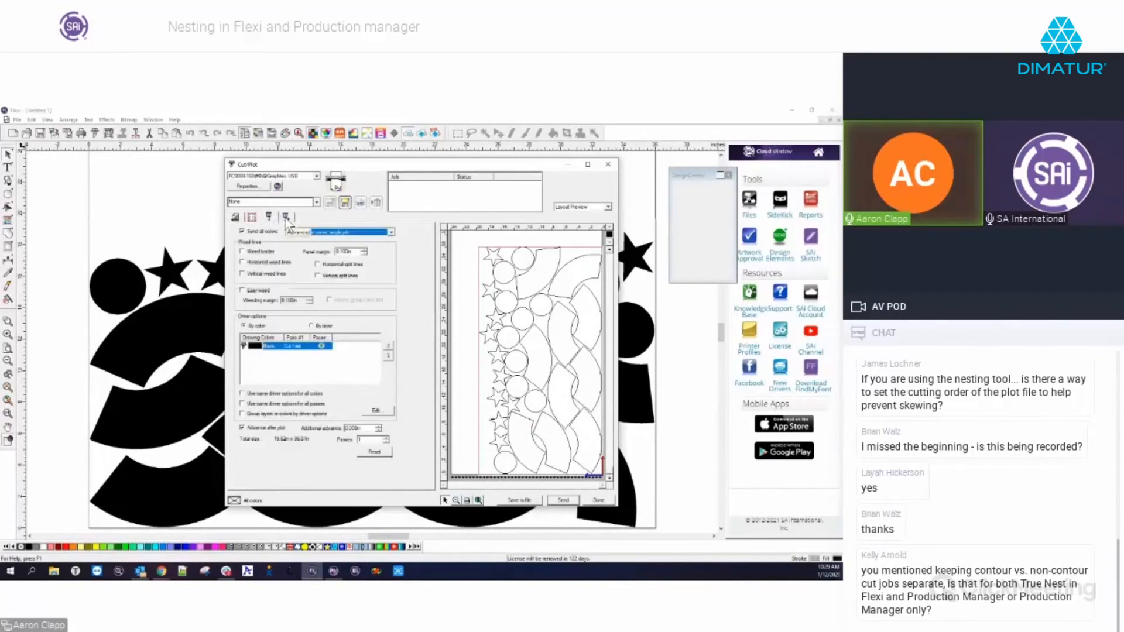
{"action": "left_click", "coordinate": [286, 219]}
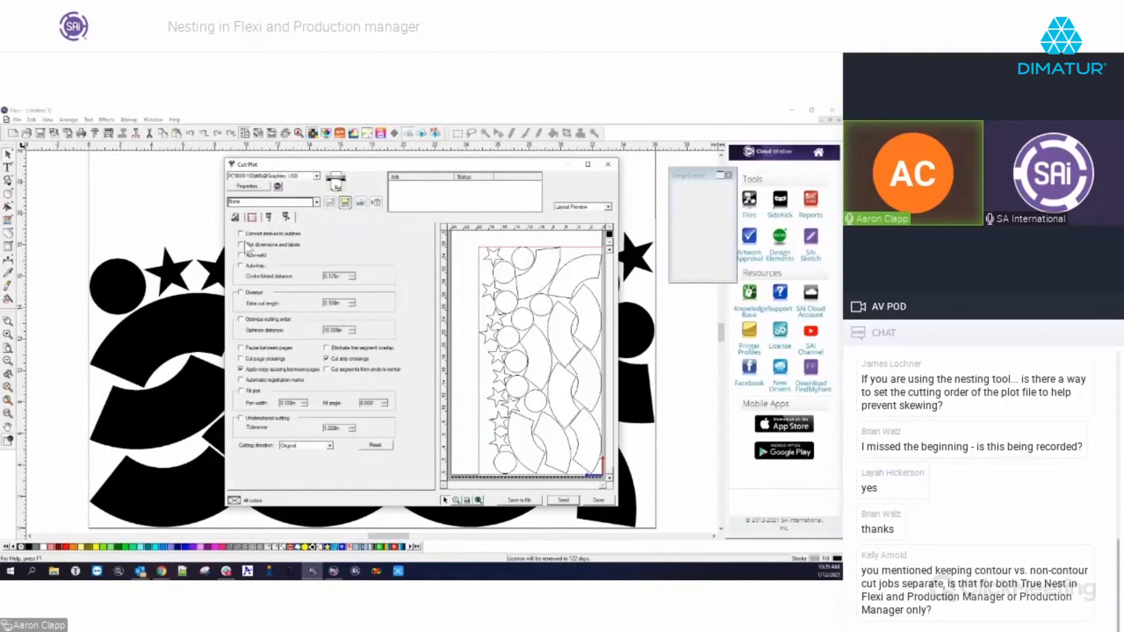
{"action": "left_click", "coordinate": [240, 370]}
{"action": "left_click", "coordinate": [241, 320]}
{"action": "left_click_drag", "start_coordinate": [342, 331], "coordinate": [322, 330]}
{"action": "type", "text": "5"}
{"action": "key", "text": "shift+Tab"}
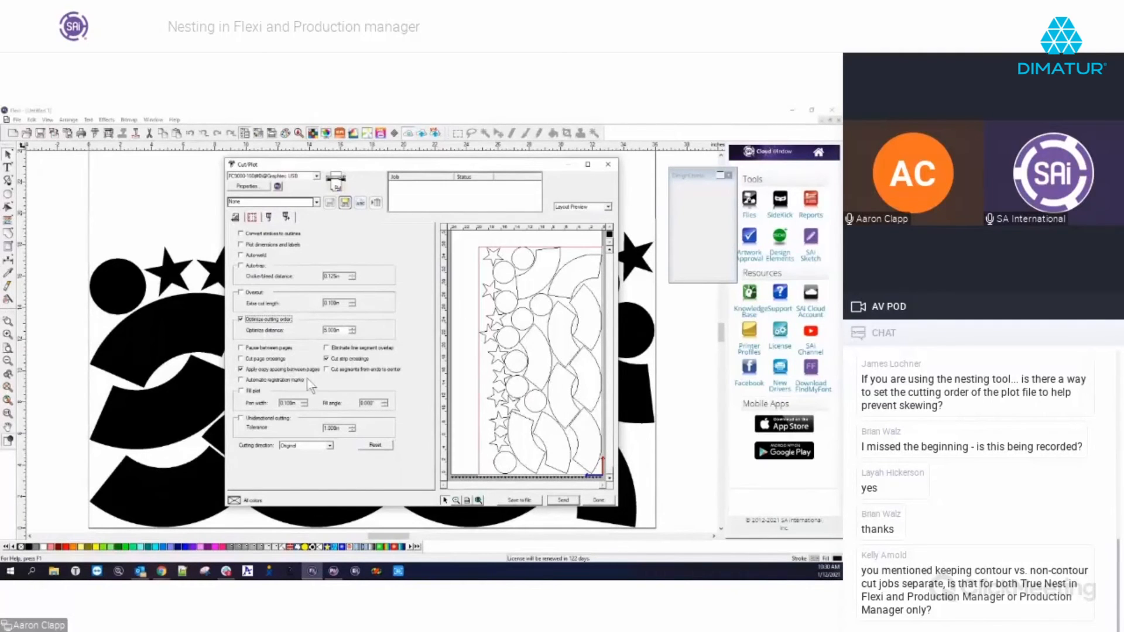
{"action": "left_click", "coordinate": [596, 500]}
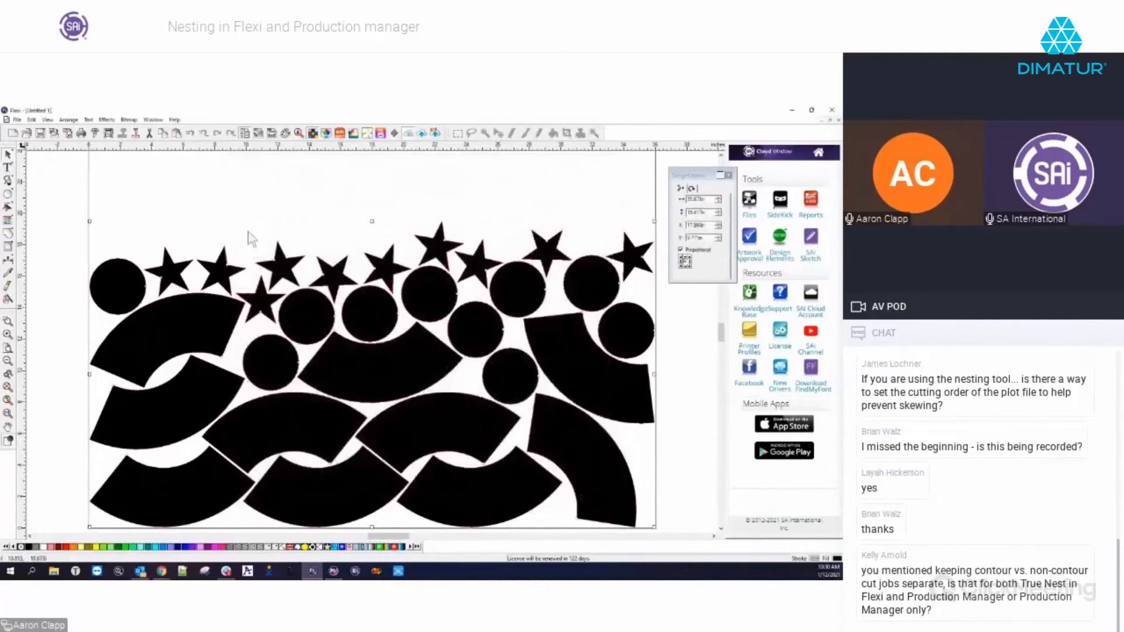
Try a manual cut order starting with the third star-row shape beside the upper-left arc and following with the five interlocked lower arcs
{"action": "left_click", "coordinate": [73, 120]}
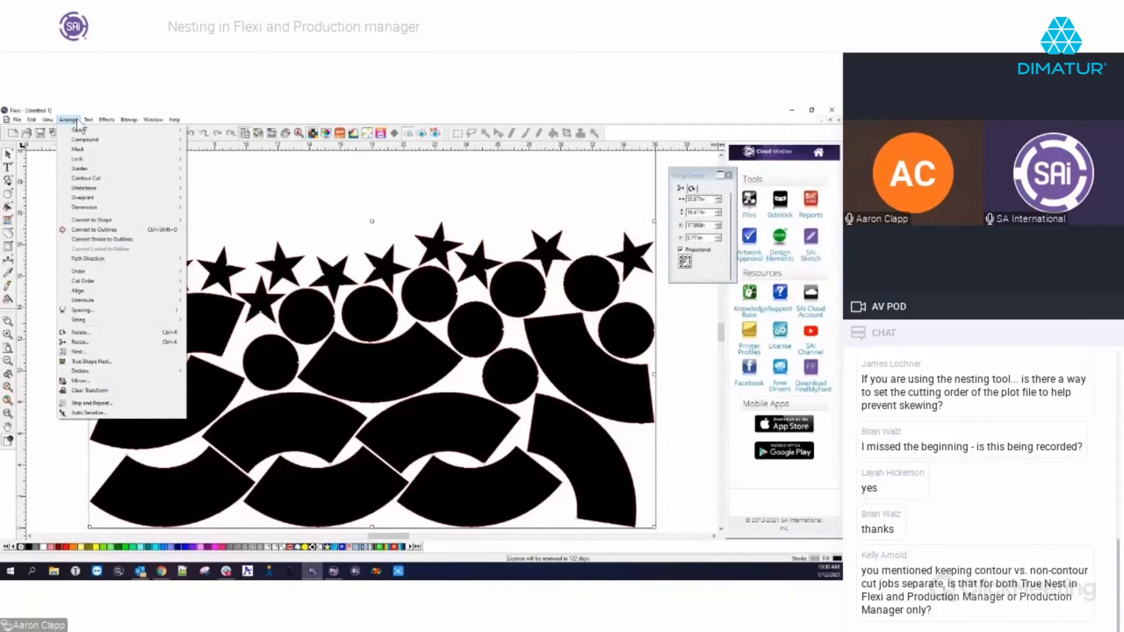
{"action": "mouse_move", "coordinate": [91, 283]}
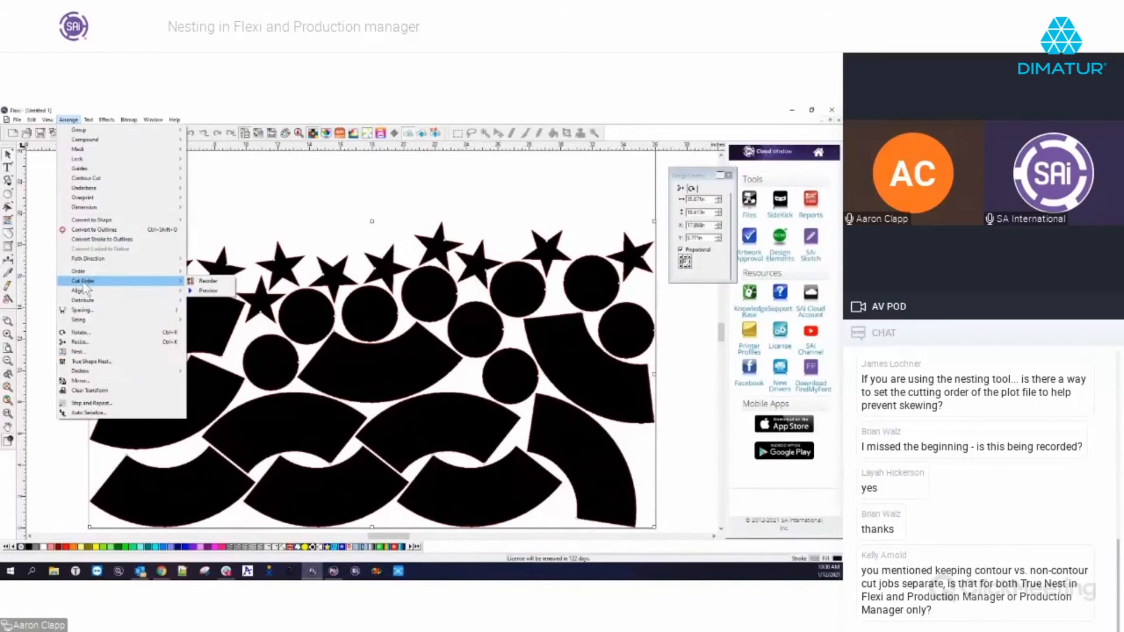
{"action": "left_click", "coordinate": [207, 282]}
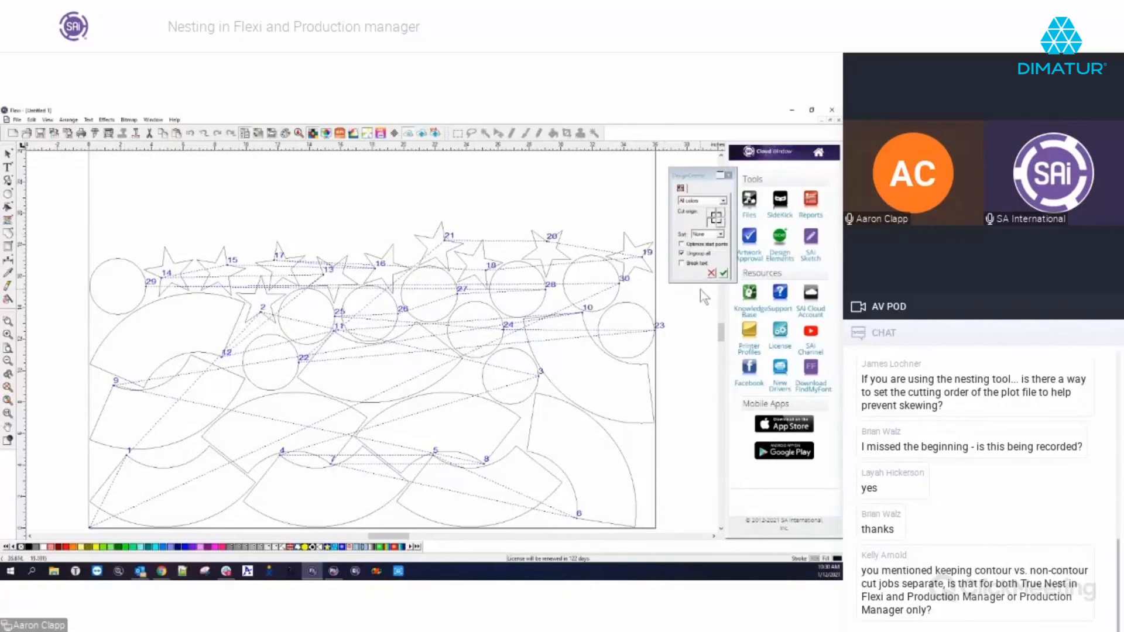
{"action": "left_click", "coordinate": [235, 271]}
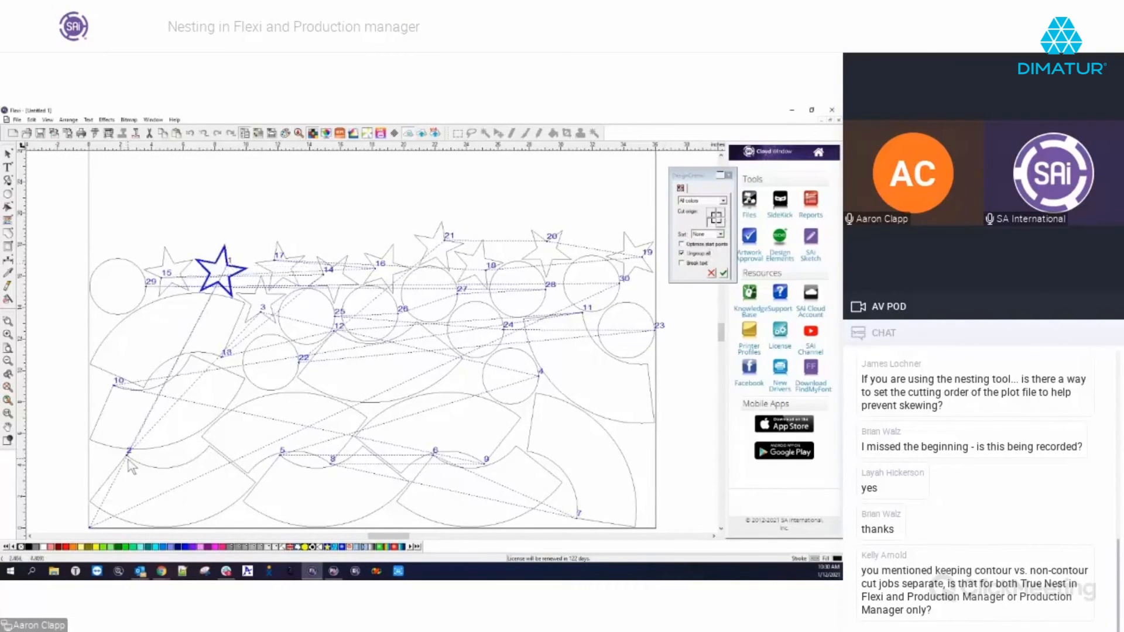
{"action": "left_click", "coordinate": [163, 468]}
{"action": "left_click", "coordinate": [203, 436]}
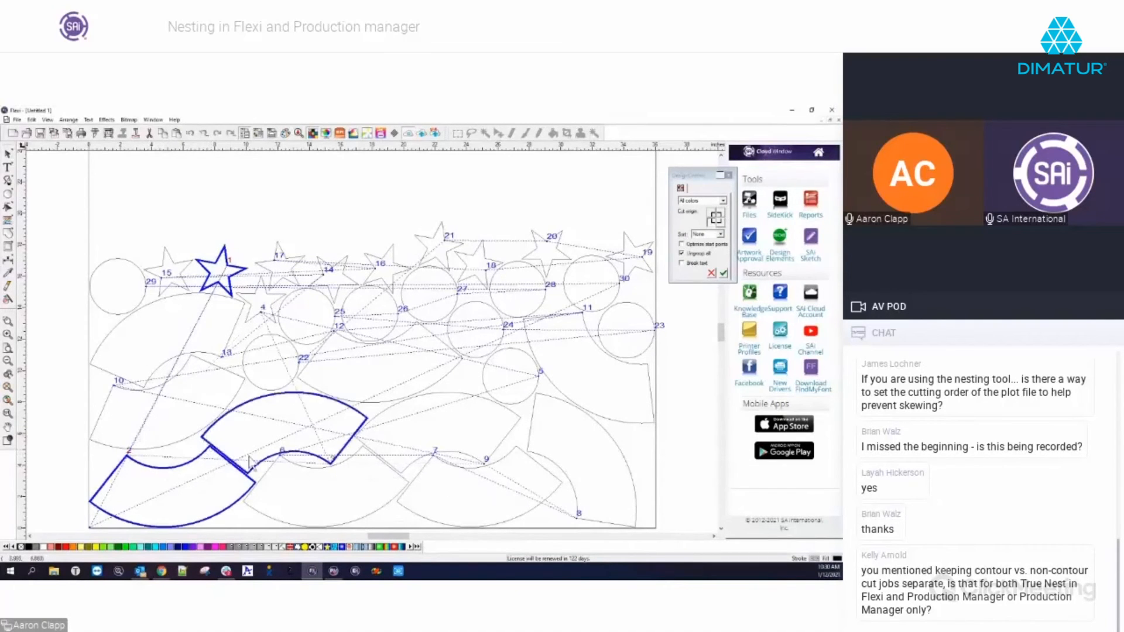
{"action": "left_click", "coordinate": [363, 457]}
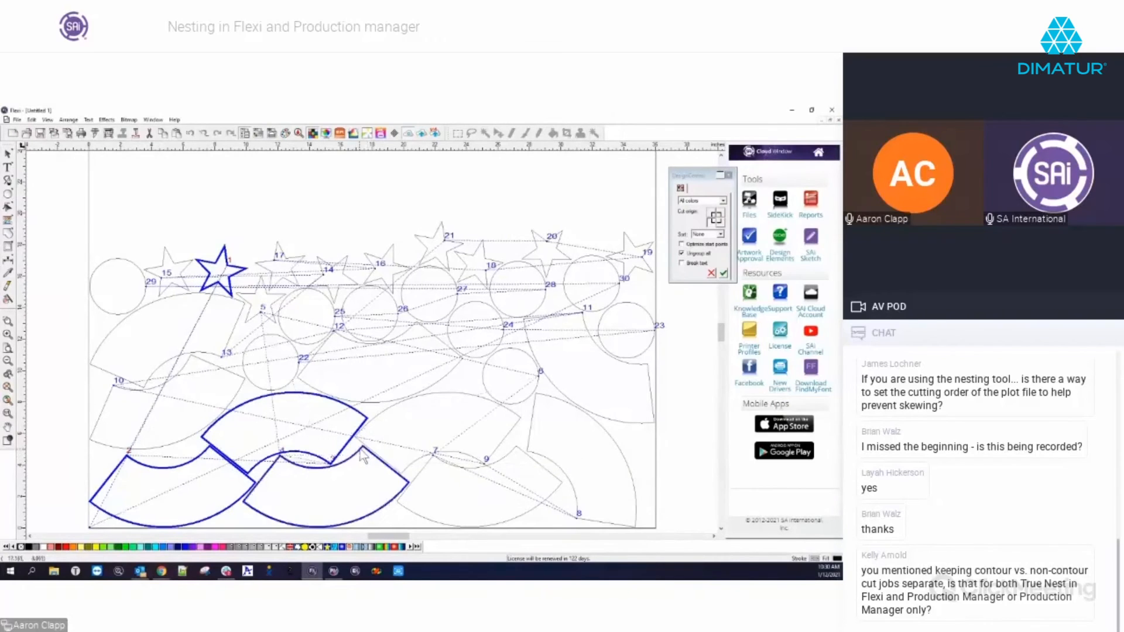
{"action": "left_click", "coordinate": [411, 473]}
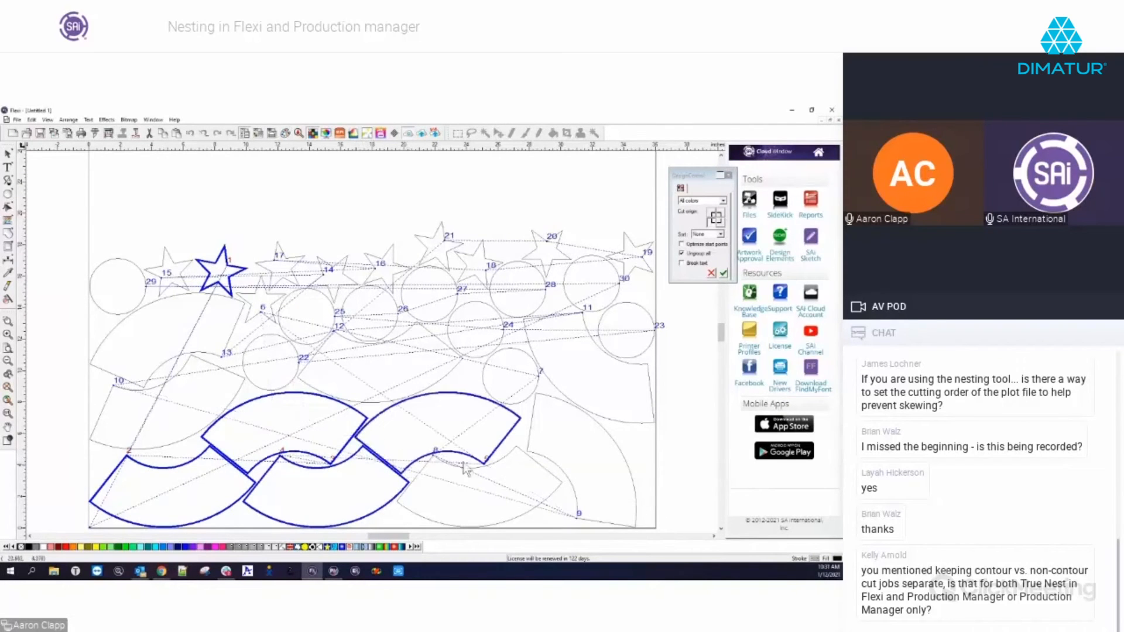
{"action": "left_click", "coordinate": [519, 457]}
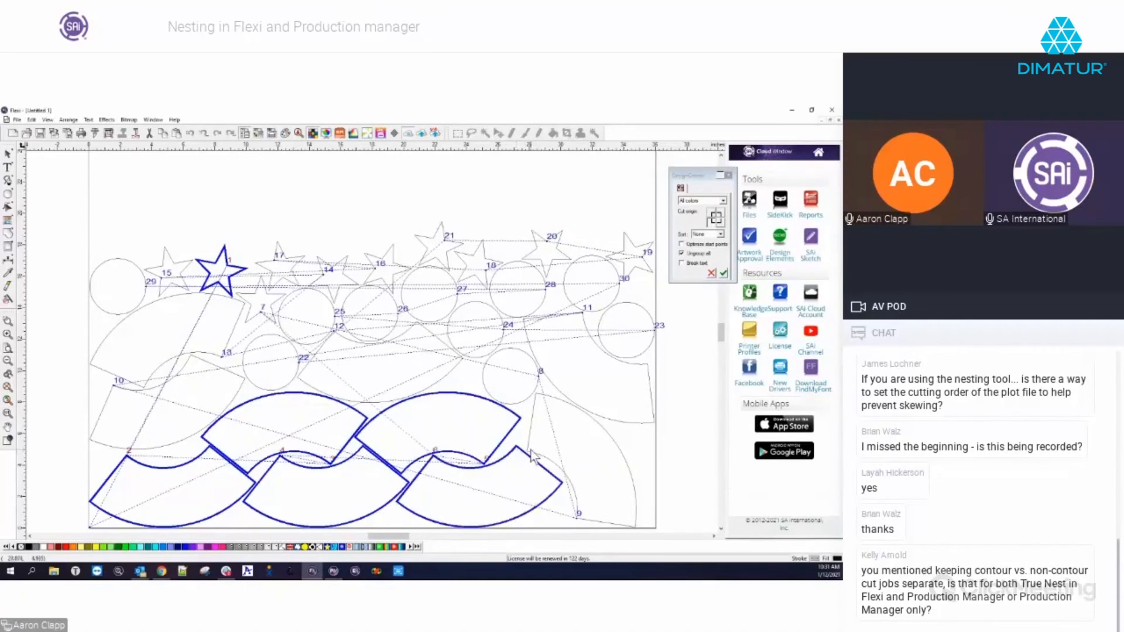
{"action": "left_click", "coordinate": [724, 273]}
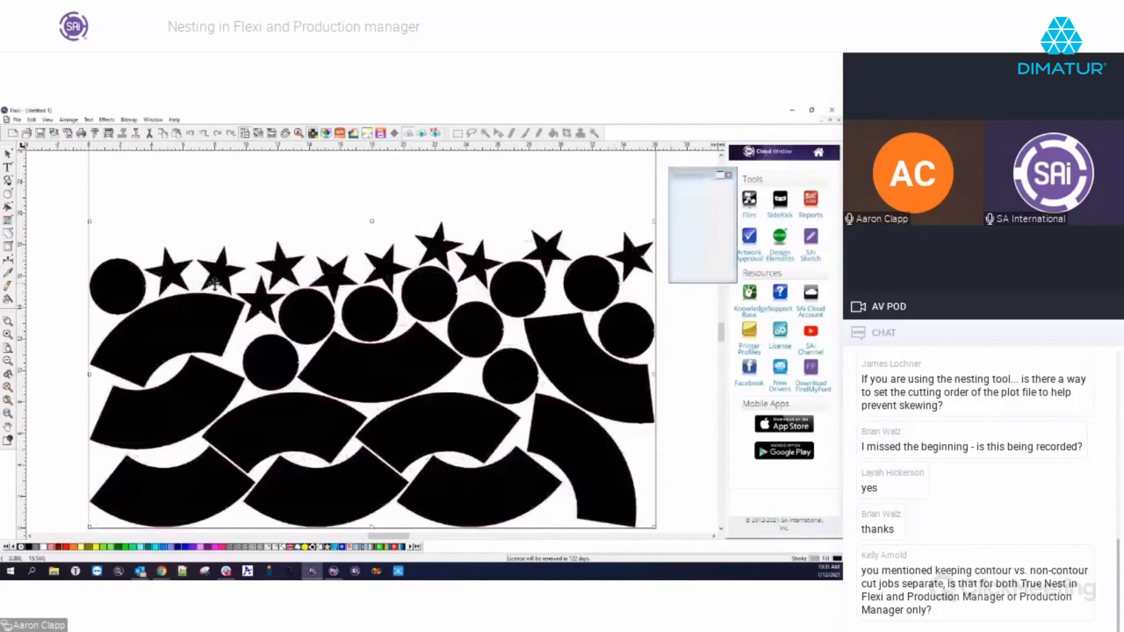
Reorder the cuts manually, starting at the lower-left arc and running through the interlocked lower arcs to both arcs at the page's right edge
{"action": "left_click", "coordinate": [69, 119]}
{"action": "mouse_move", "coordinate": [82, 281]}
{"action": "left_click", "coordinate": [199, 290]}
{"action": "left_click", "coordinate": [158, 468]}
{"action": "left_click", "coordinate": [254, 476], "text": "shift"}
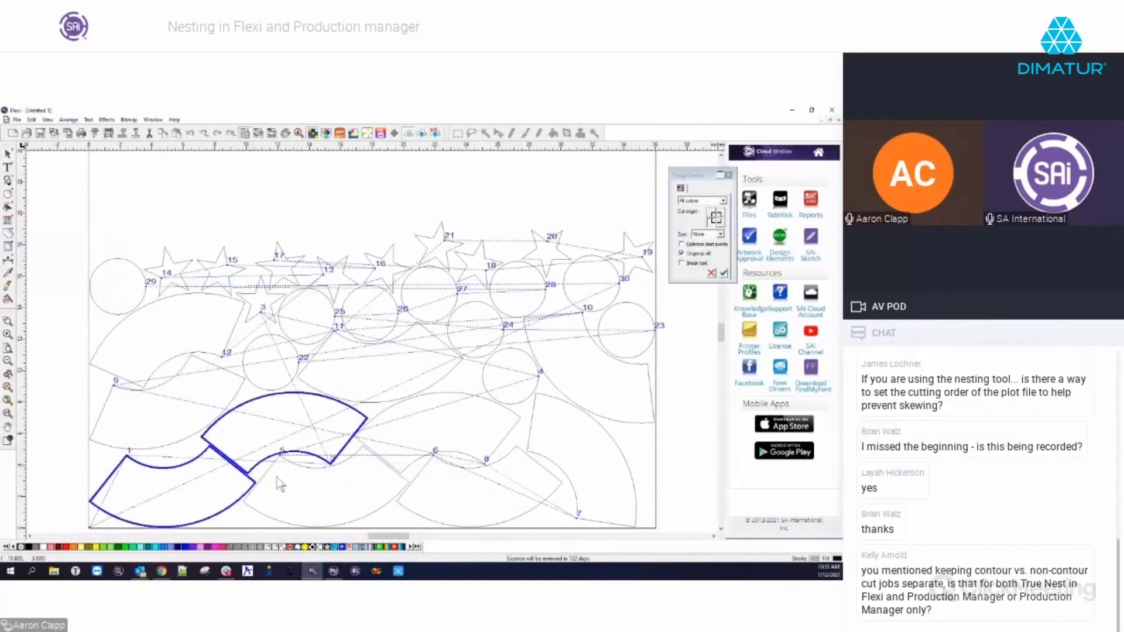
{"action": "left_click", "coordinate": [316, 474], "text": "shift"}
{"action": "left_click", "coordinate": [422, 469], "text": "shift"}
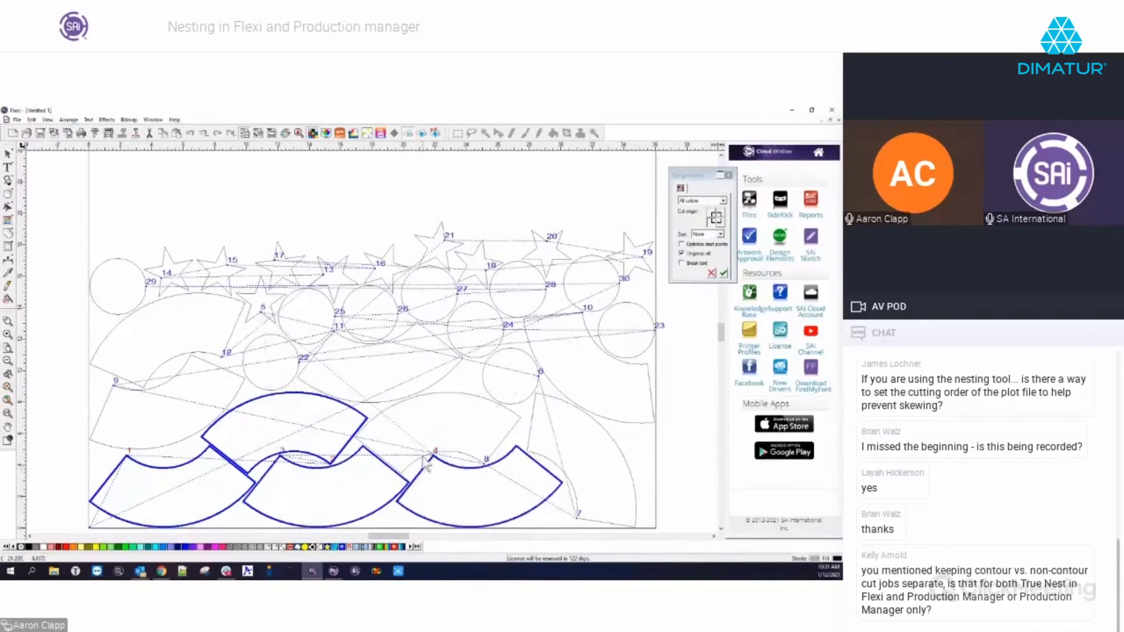
{"action": "left_click", "coordinate": [502, 451], "text": "shift"}
{"action": "left_click", "coordinate": [529, 450], "text": "shift"}
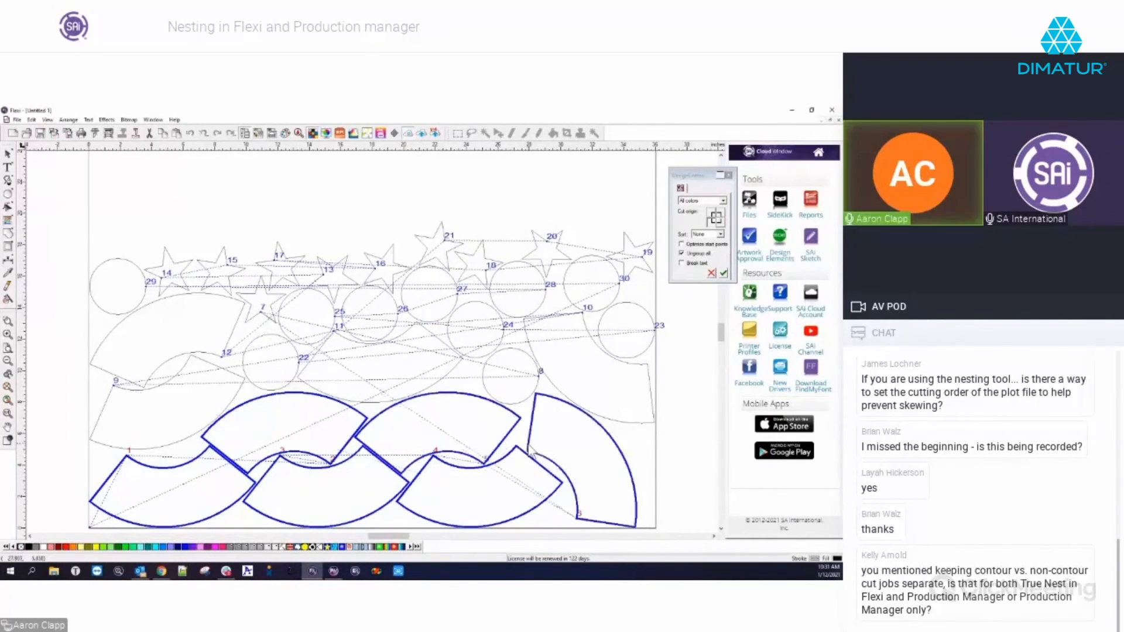
{"action": "left_click", "coordinate": [567, 401], "text": "shift"}
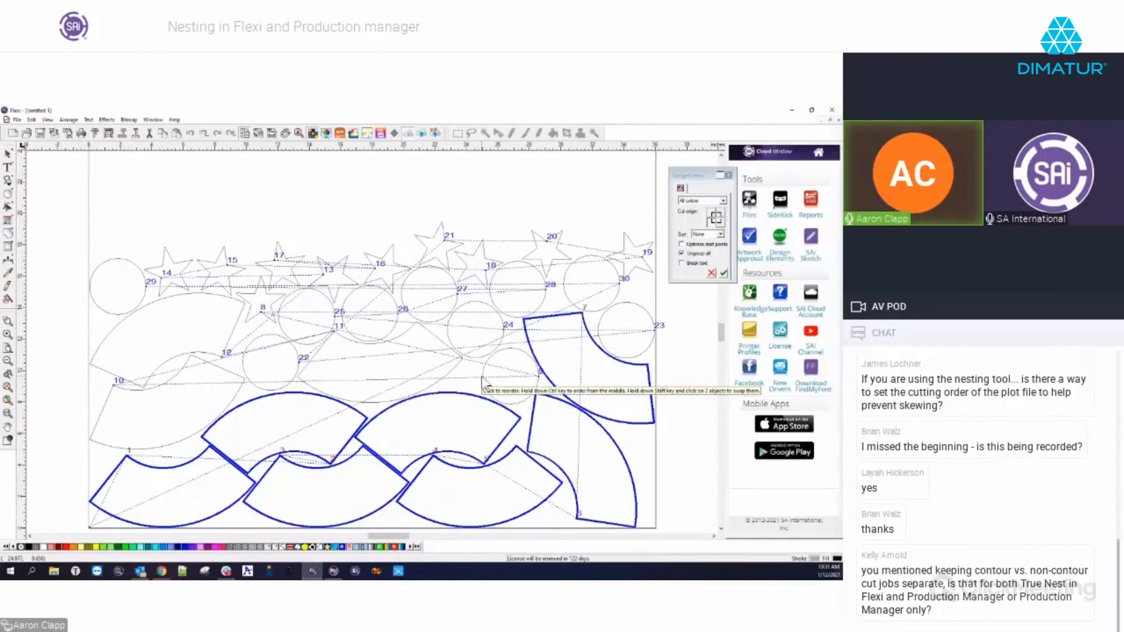
Extend the manual cut order with the lower right-hand circle, the central arc, the lower left-hand circle and the two remaining arcs on the left
{"action": "left_click", "coordinate": [535, 388], "text": "shift"}
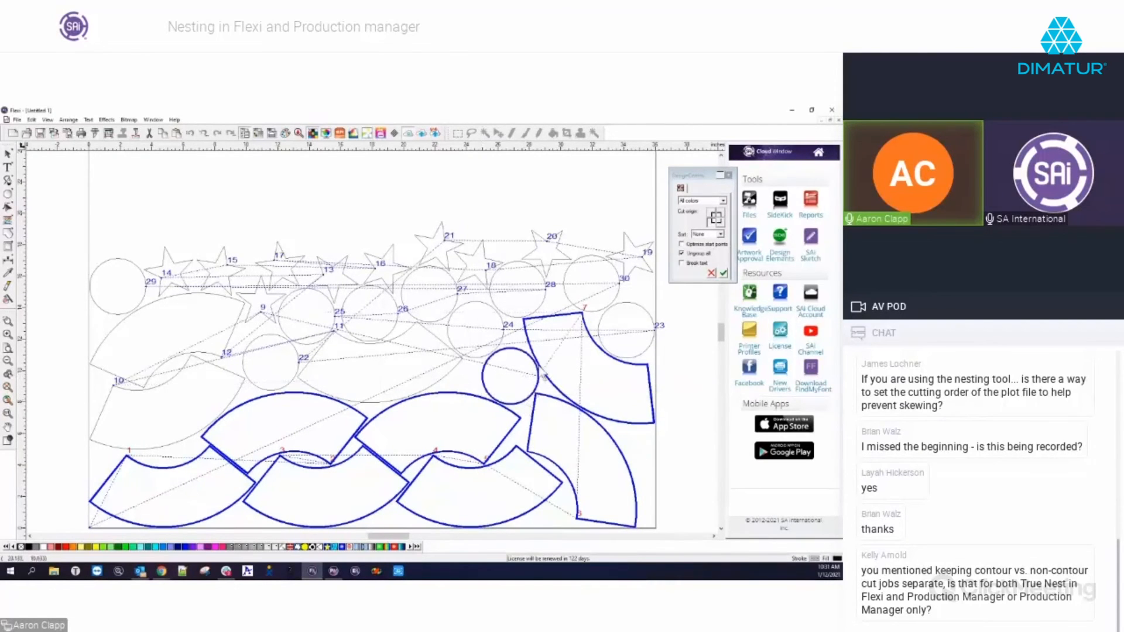
{"action": "left_click", "coordinate": [331, 400]}
{"action": "left_click", "coordinate": [271, 387]}
{"action": "left_click", "coordinate": [232, 375]}
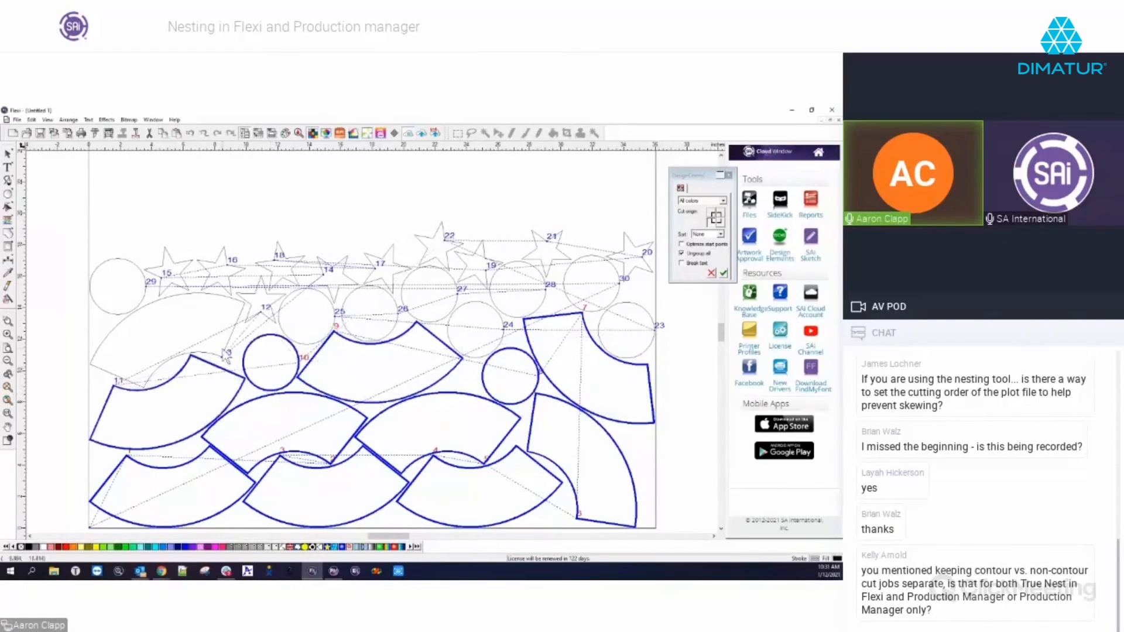
{"action": "left_click", "coordinate": [226, 350]}
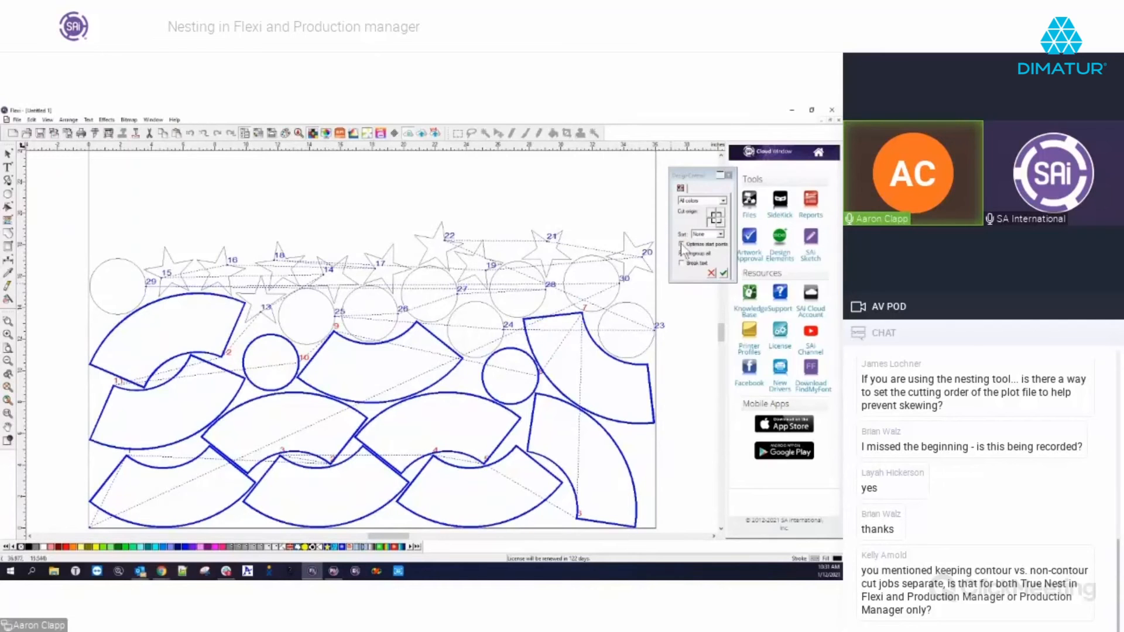
Sort the cutting order automatically with the sort option listed after By Y, and accept the cut order
{"action": "left_click", "coordinate": [721, 234]}
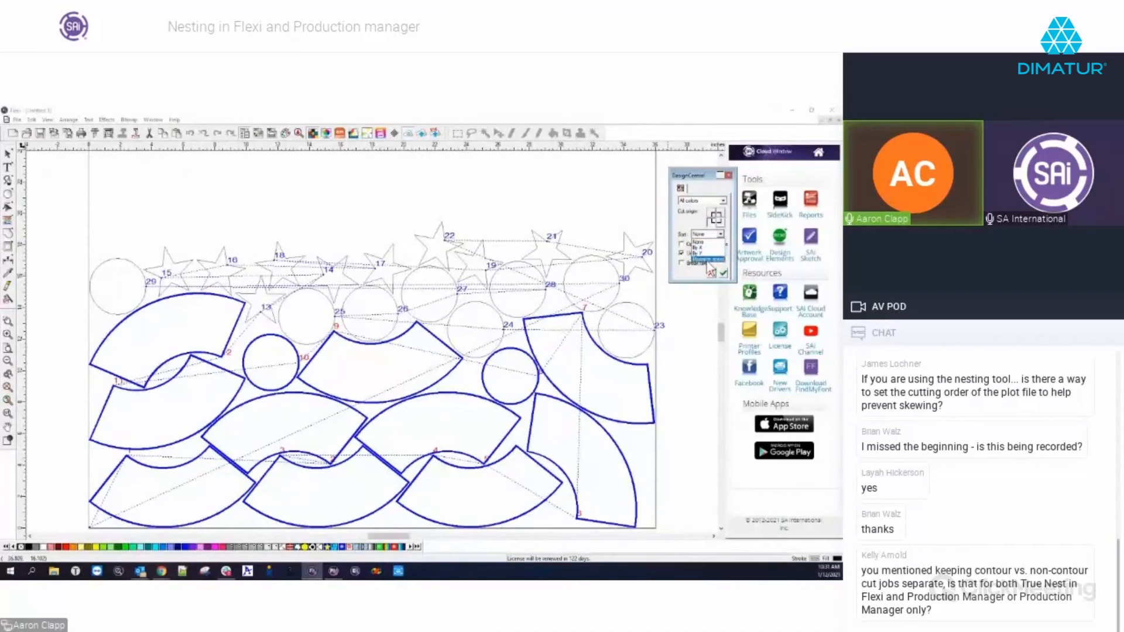
{"action": "left_click", "coordinate": [708, 259]}
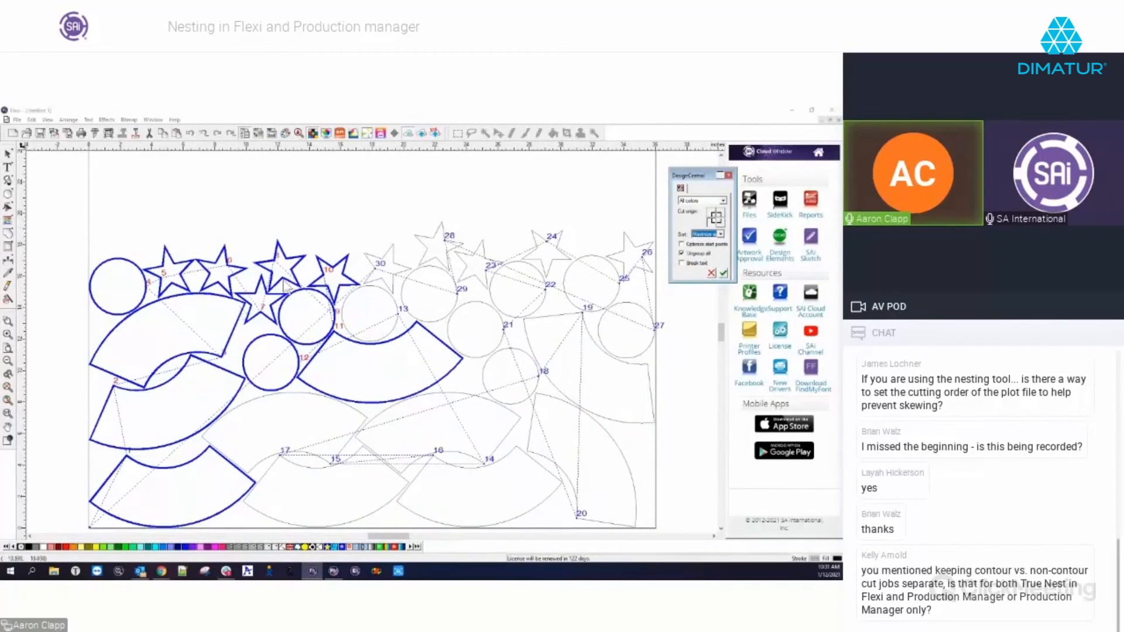
{"action": "left_click", "coordinate": [725, 273]}
Reopen the cut order of the nested shapes, set the cut origin to the page's lower-right corner, and accept it
{"action": "left_click", "coordinate": [68, 120]}
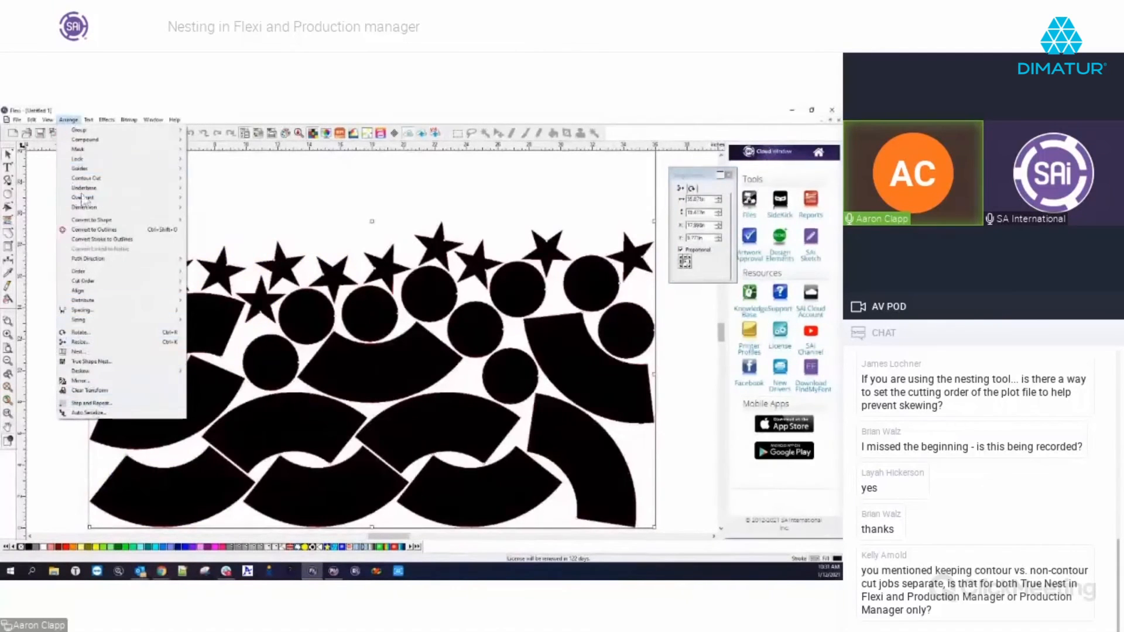
{"action": "mouse_move", "coordinate": [81, 271]}
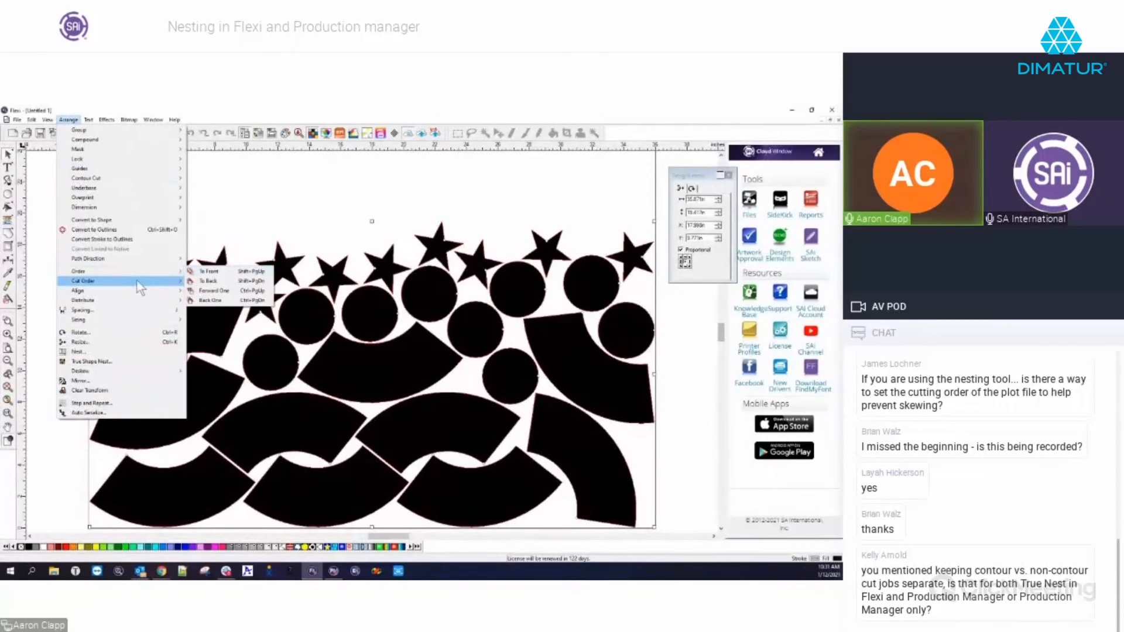
{"action": "left_click", "coordinate": [211, 281]}
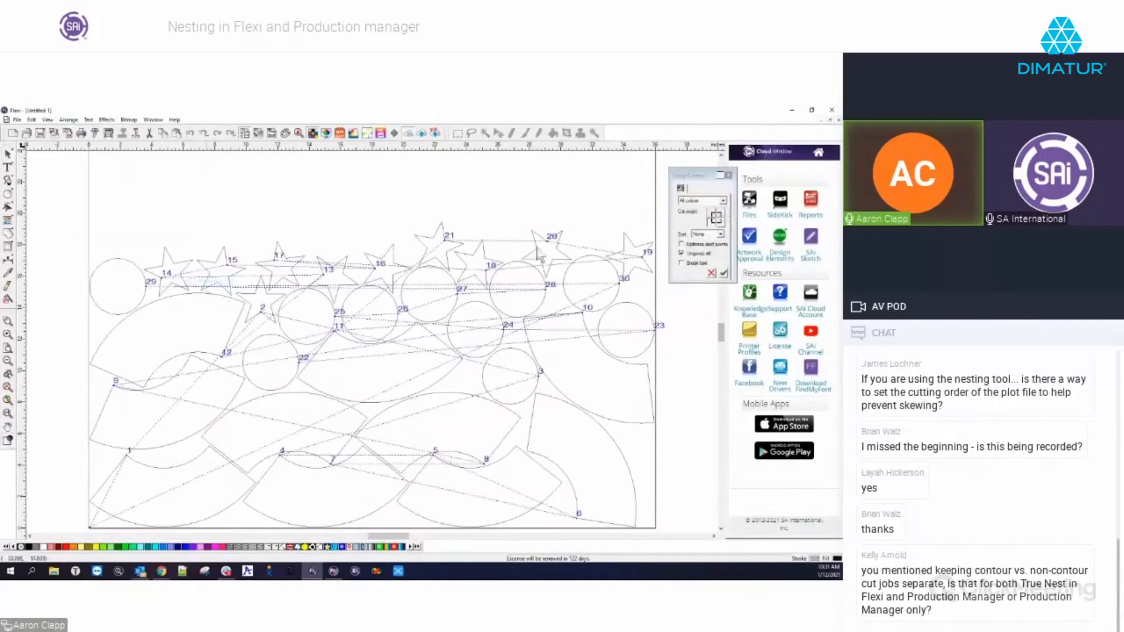
{"action": "left_click", "coordinate": [716, 217]}
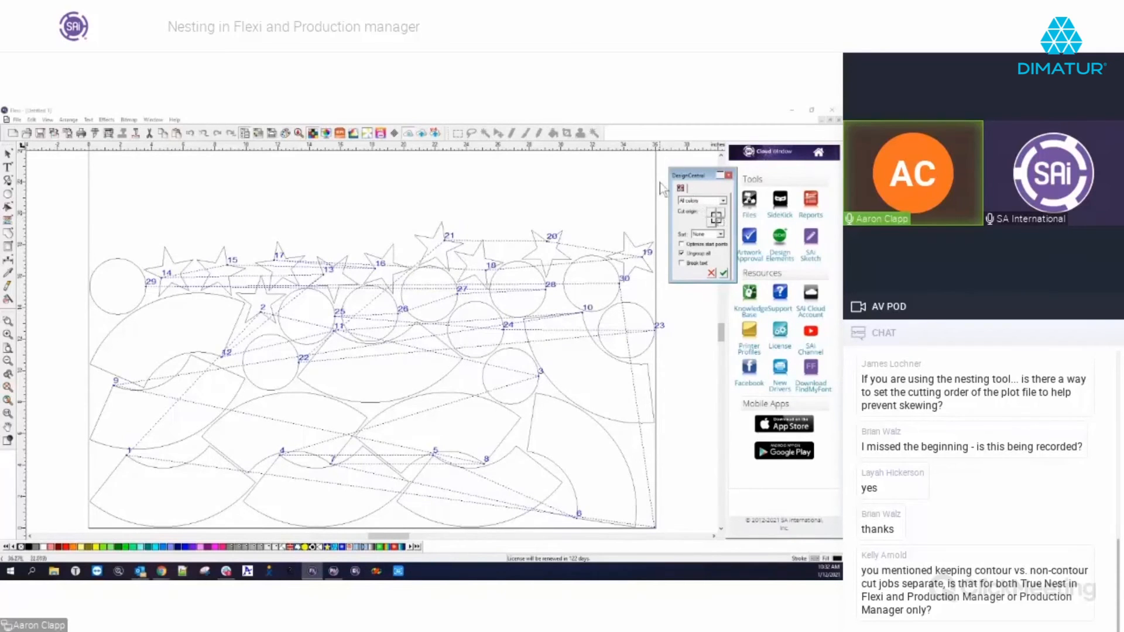
{"action": "left_click", "coordinate": [723, 273]}
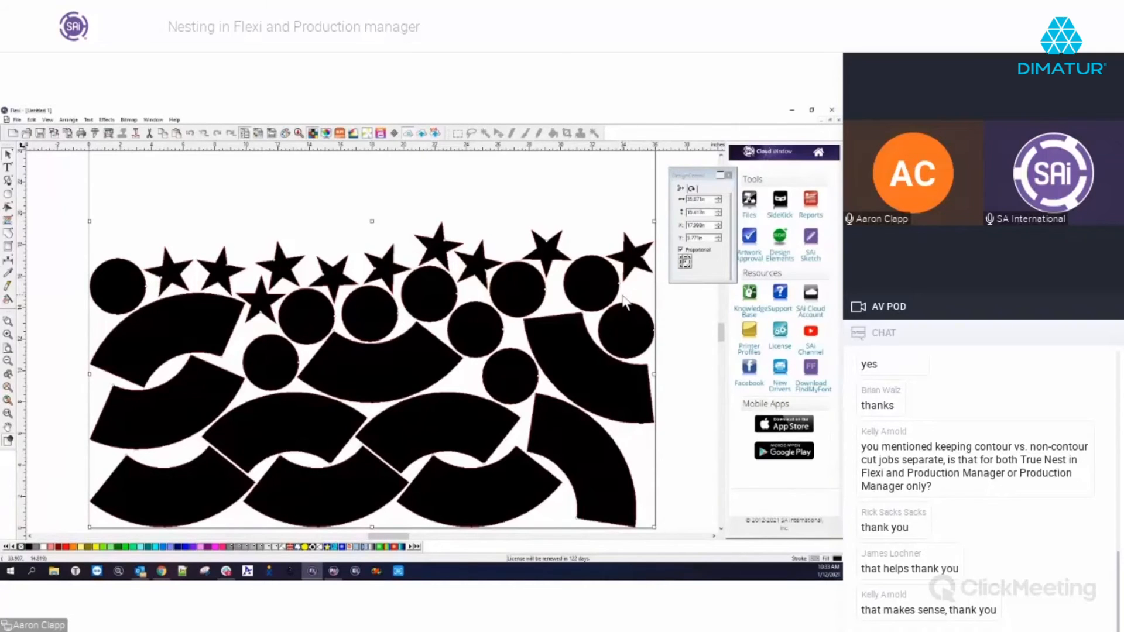
Deselect the shapes, examine the driver options and passes setting in Cut/Plot, and close it without sending the job
{"action": "left_click", "coordinate": [368, 212]}
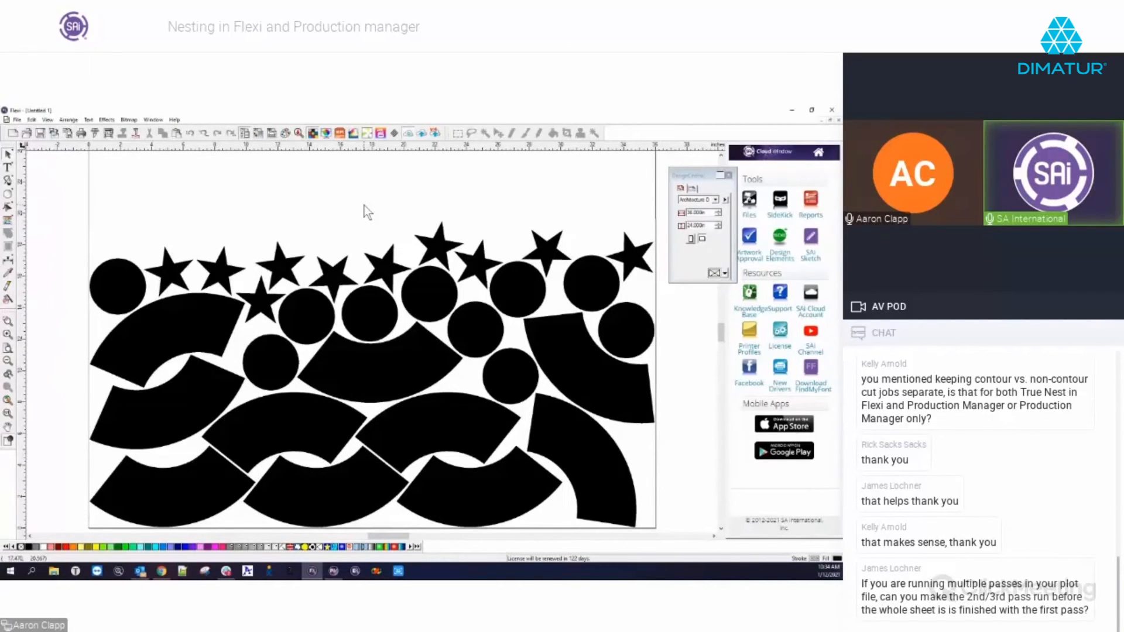
{"action": "left_click", "coordinate": [94, 133]}
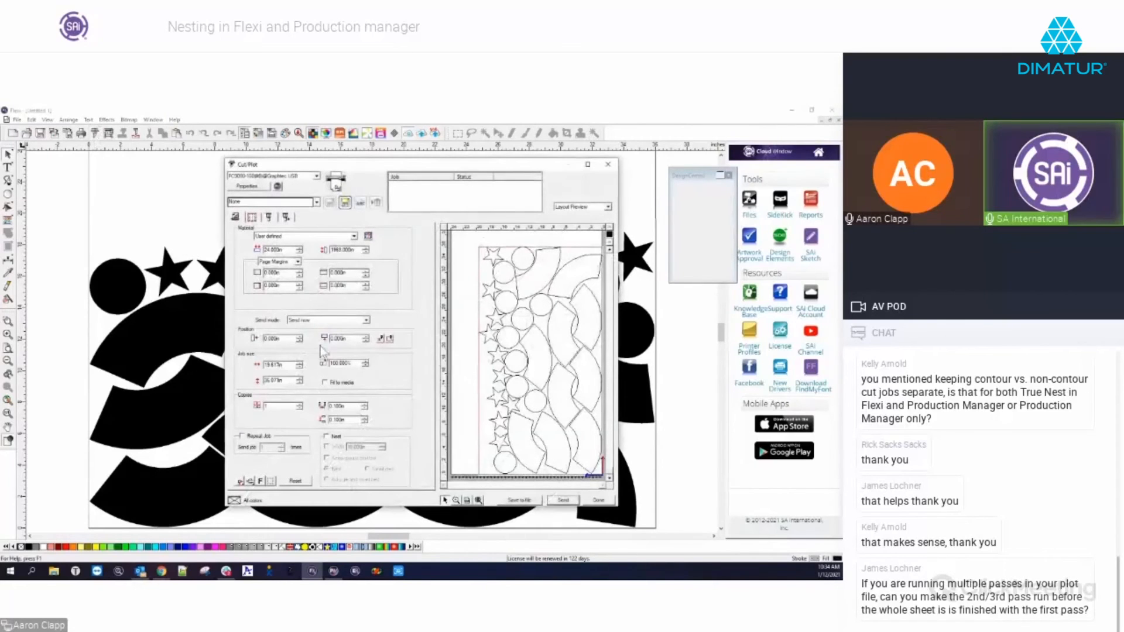
{"action": "left_click", "coordinate": [252, 217]}
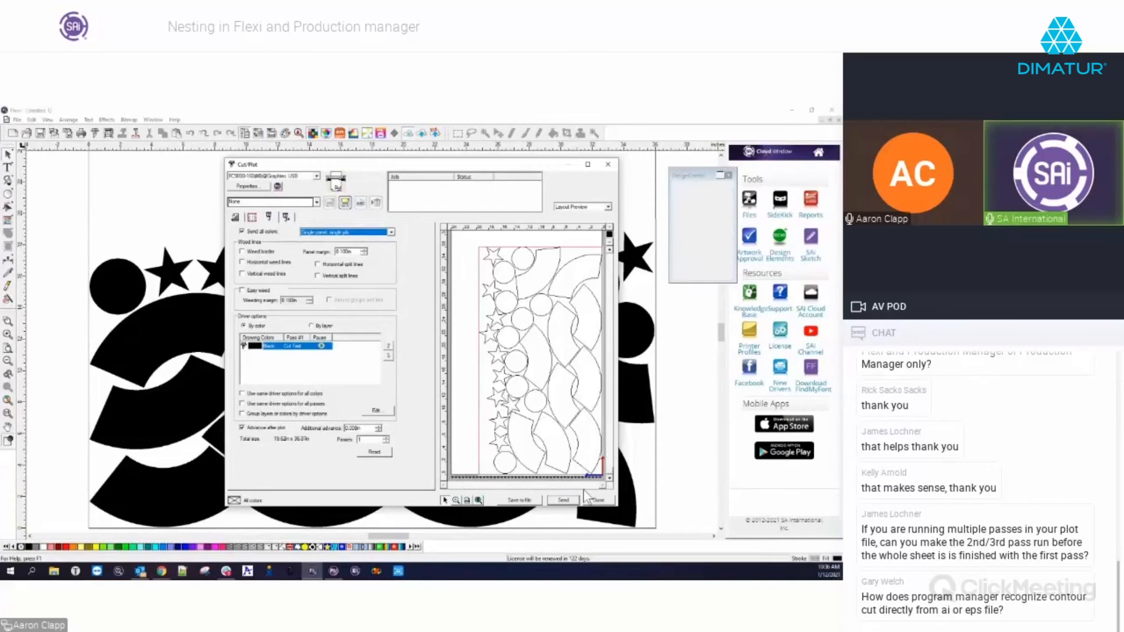
{"action": "left_click", "coordinate": [608, 167]}
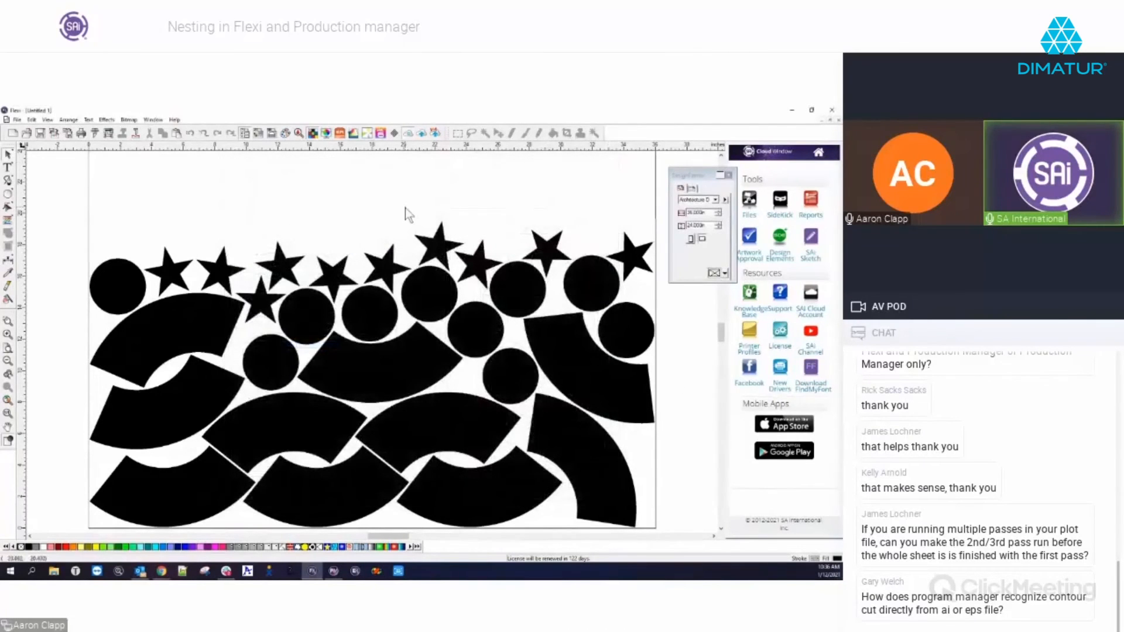
Reposition the DesignControl panel over the page, examine the axis arrows in the Cut/Plot preview, and close Cut/Plot without sending
{"action": "scroll", "coordinate": [369, 218], "scroll_direction": "up", "scroll_amount": 1}
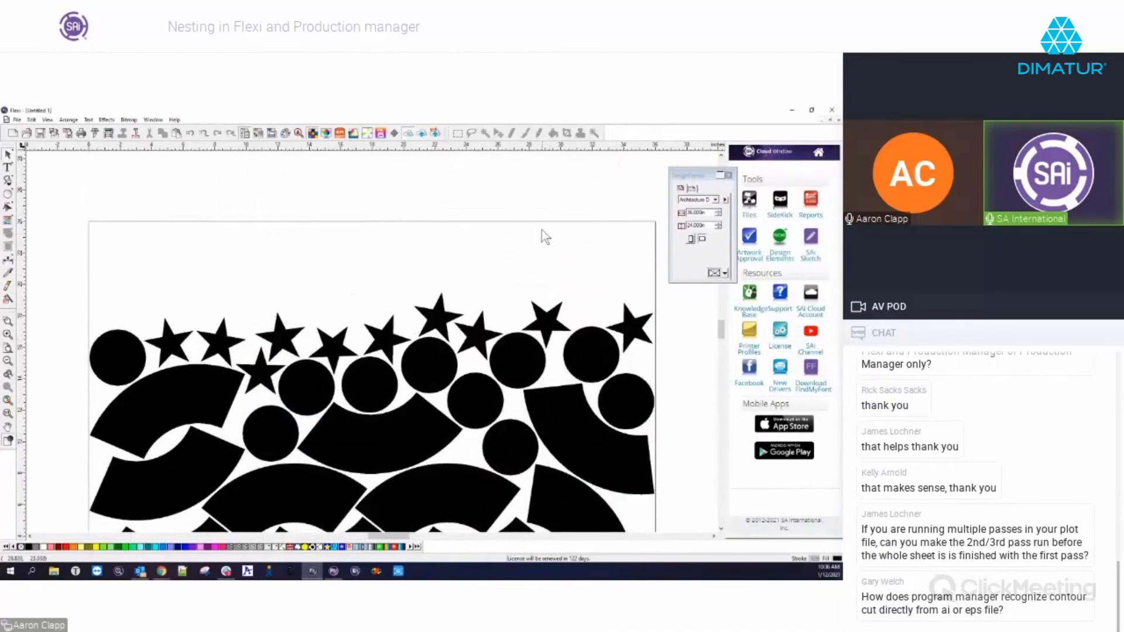
{"action": "left_click_drag", "start_coordinate": [682, 176], "coordinate": [658, 170]}
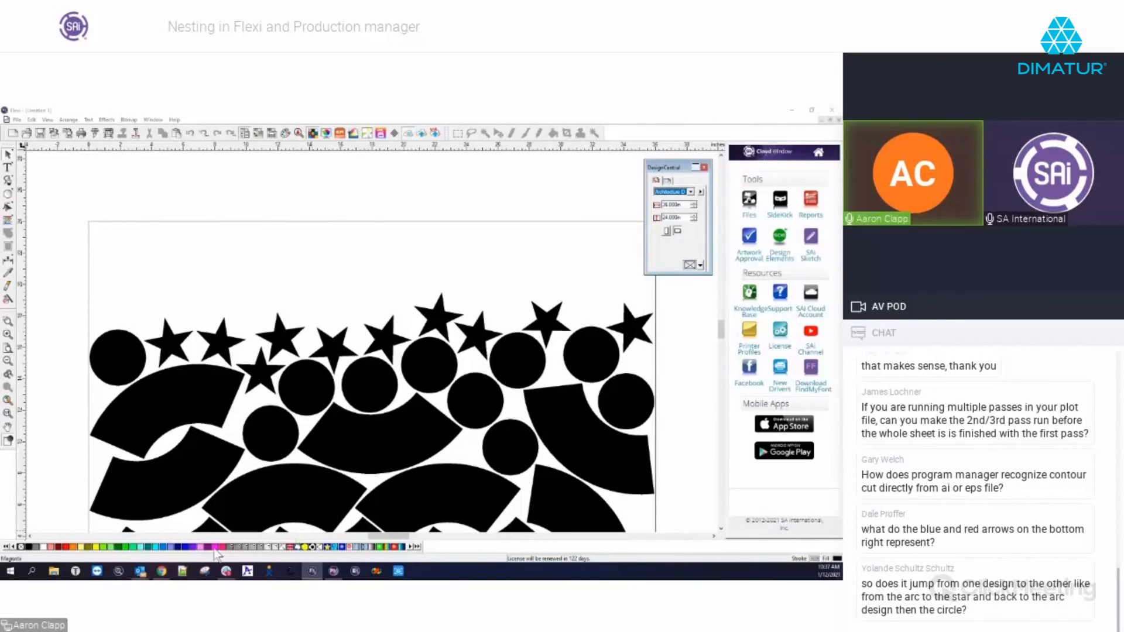
{"action": "left_click", "coordinate": [212, 275]}
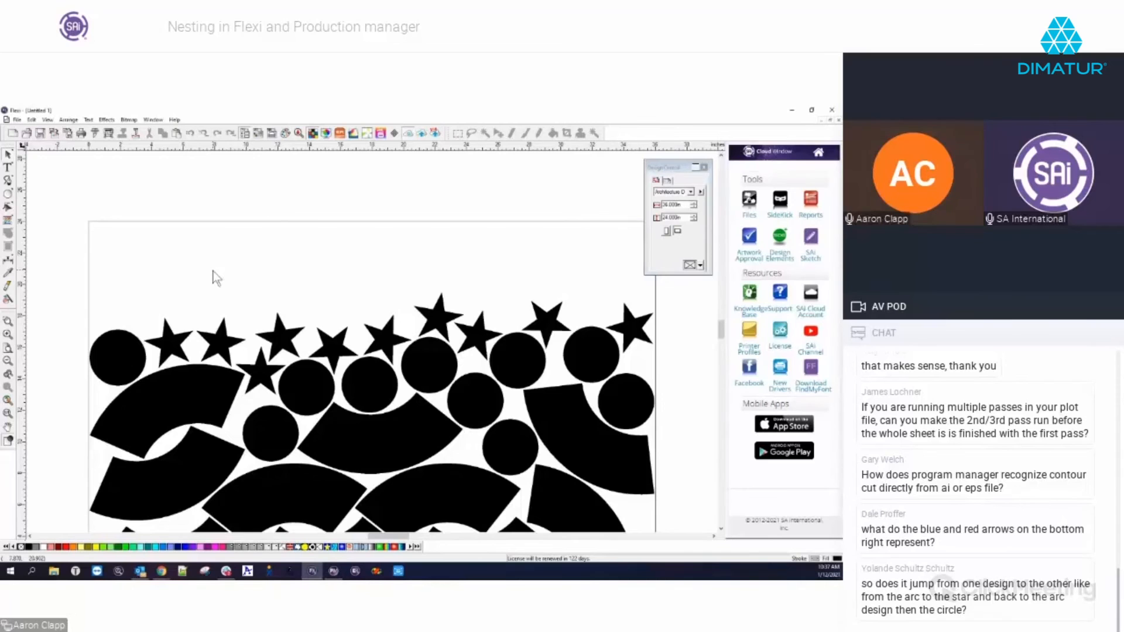
{"action": "left_click", "coordinate": [95, 134]}
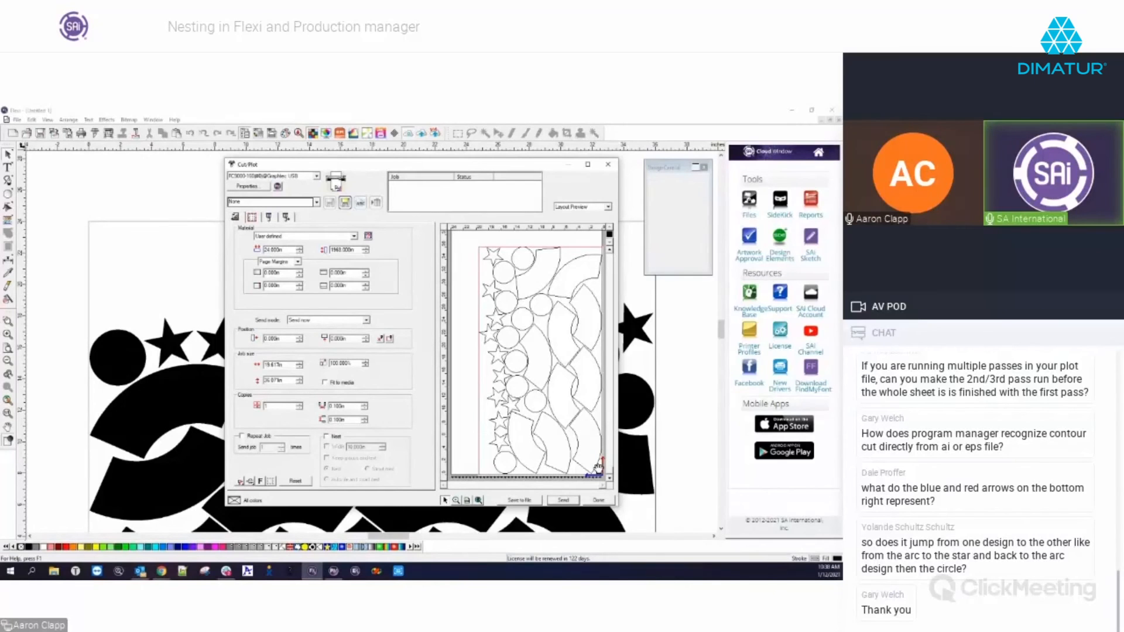
{"action": "left_click", "coordinate": [609, 166]}
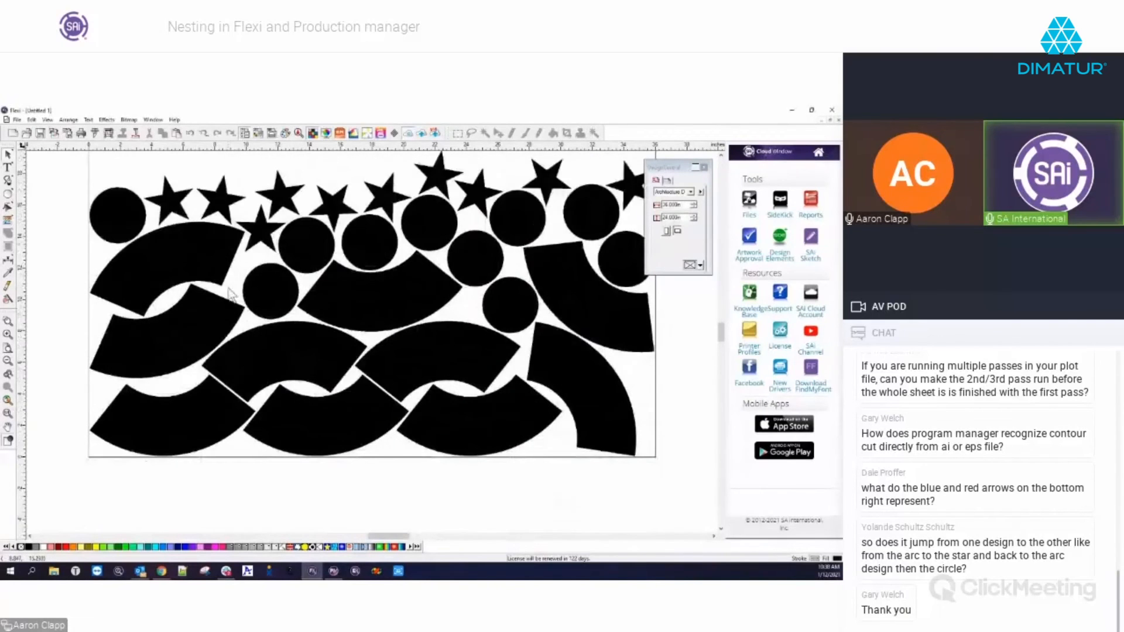
Open the cut order of the nested shapes and try the Maximum speed sort
{"action": "left_click", "coordinate": [88, 120]}
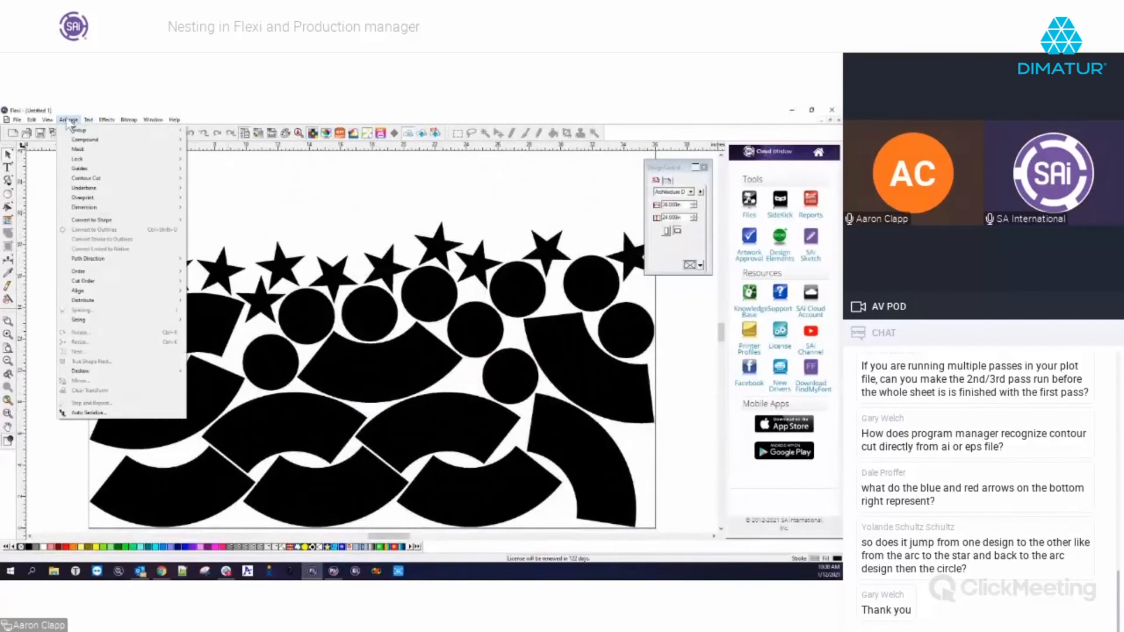
{"action": "mouse_move", "coordinate": [48, 121]}
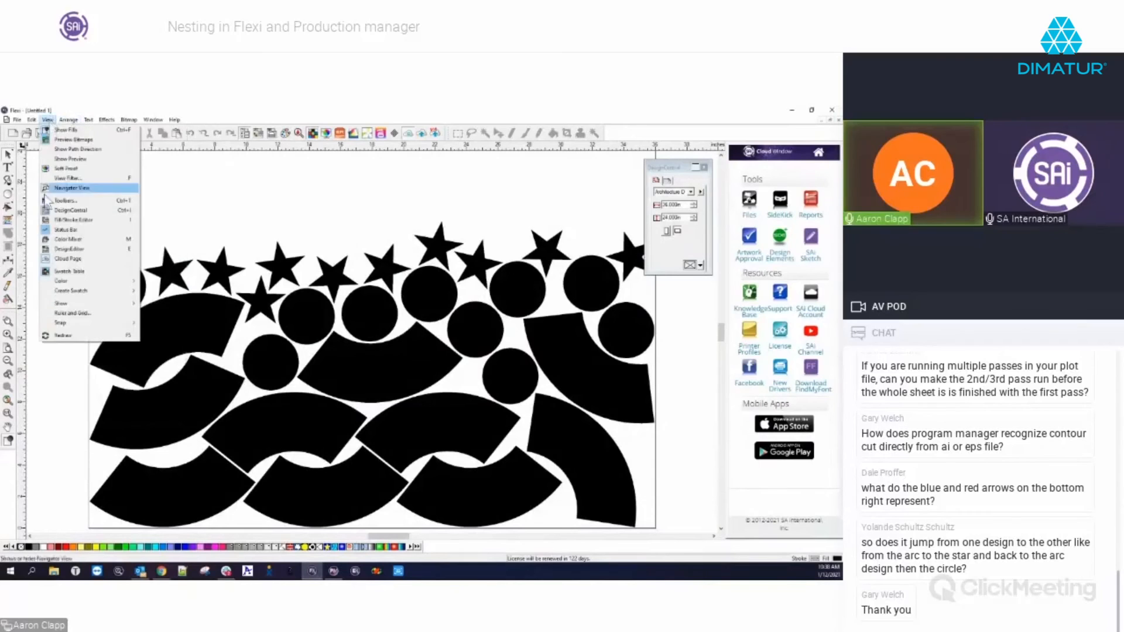
{"action": "mouse_move", "coordinate": [86, 121]}
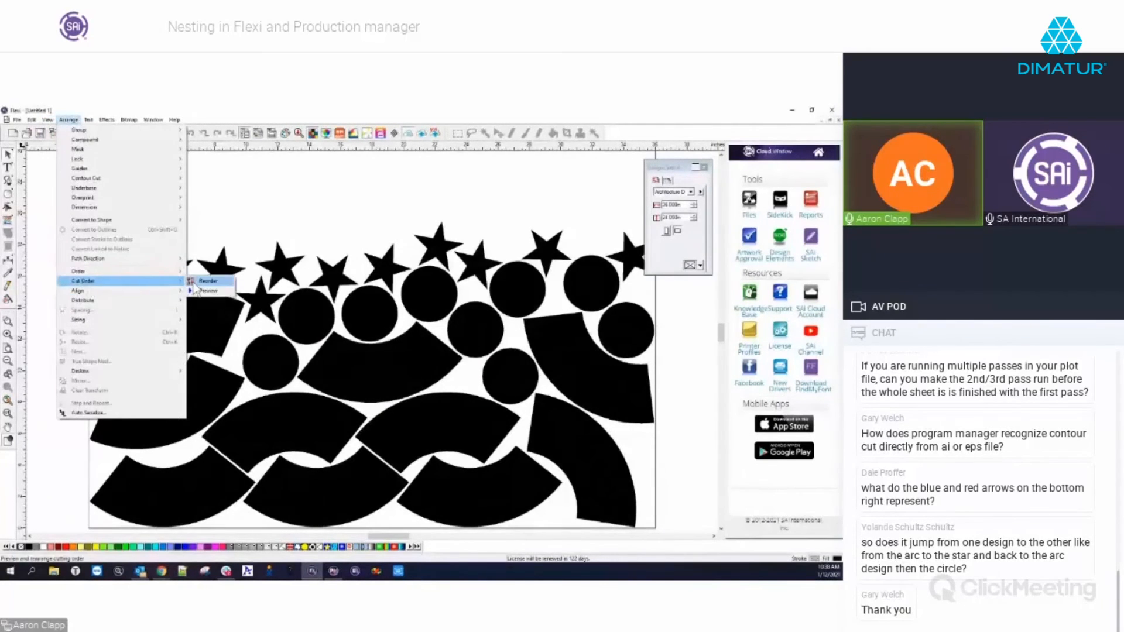
{"action": "left_click", "coordinate": [195, 283]}
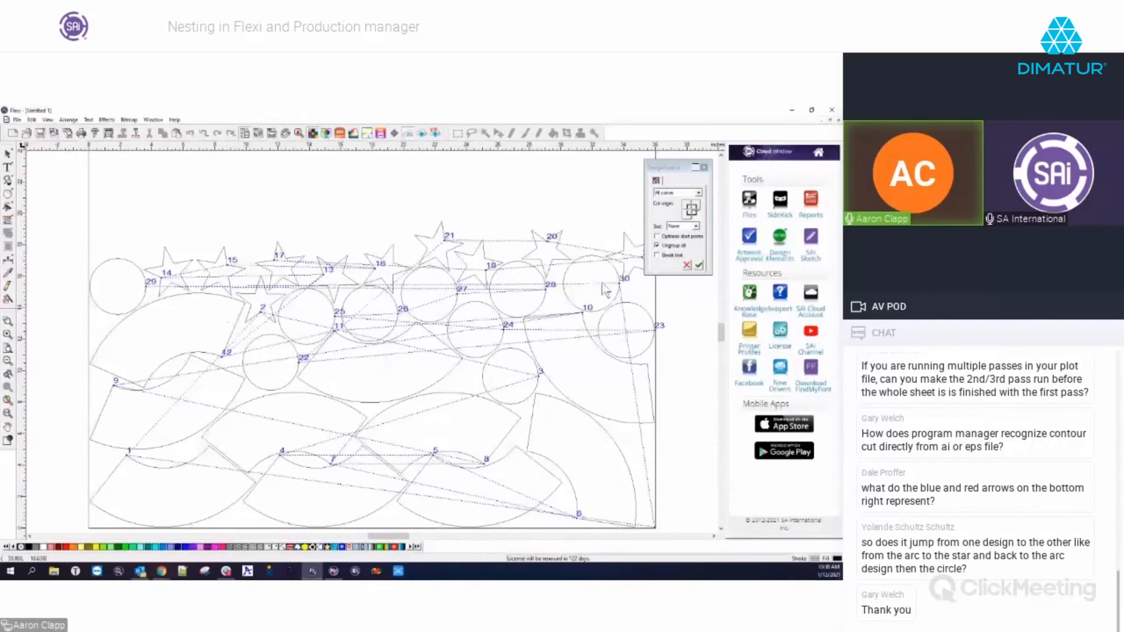
{"action": "left_click", "coordinate": [696, 226]}
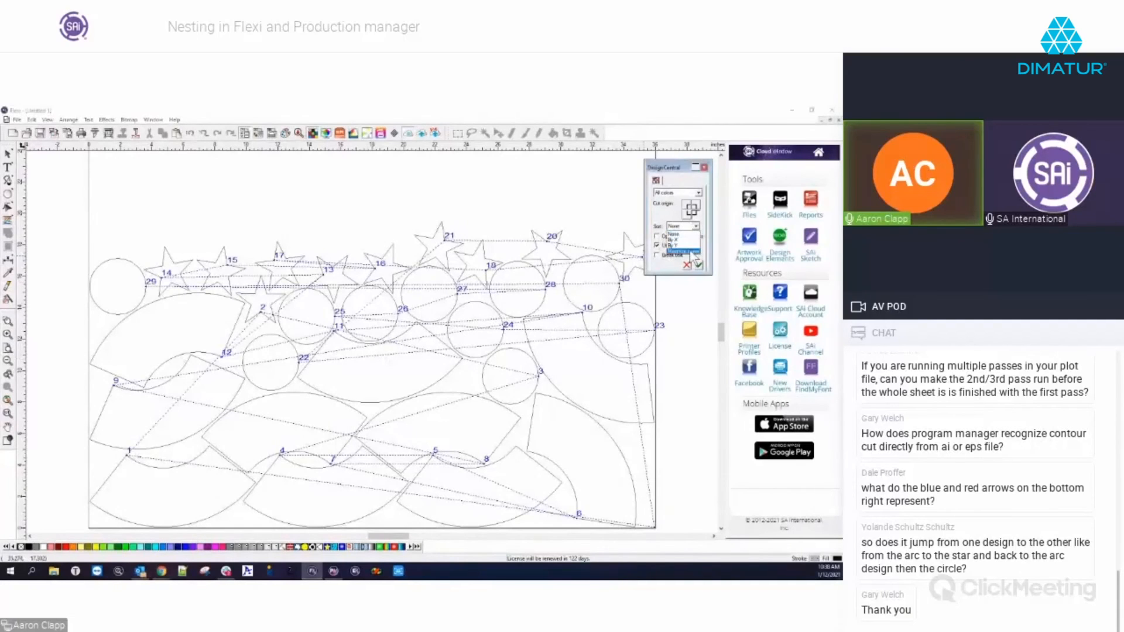
{"action": "left_click", "coordinate": [685, 252]}
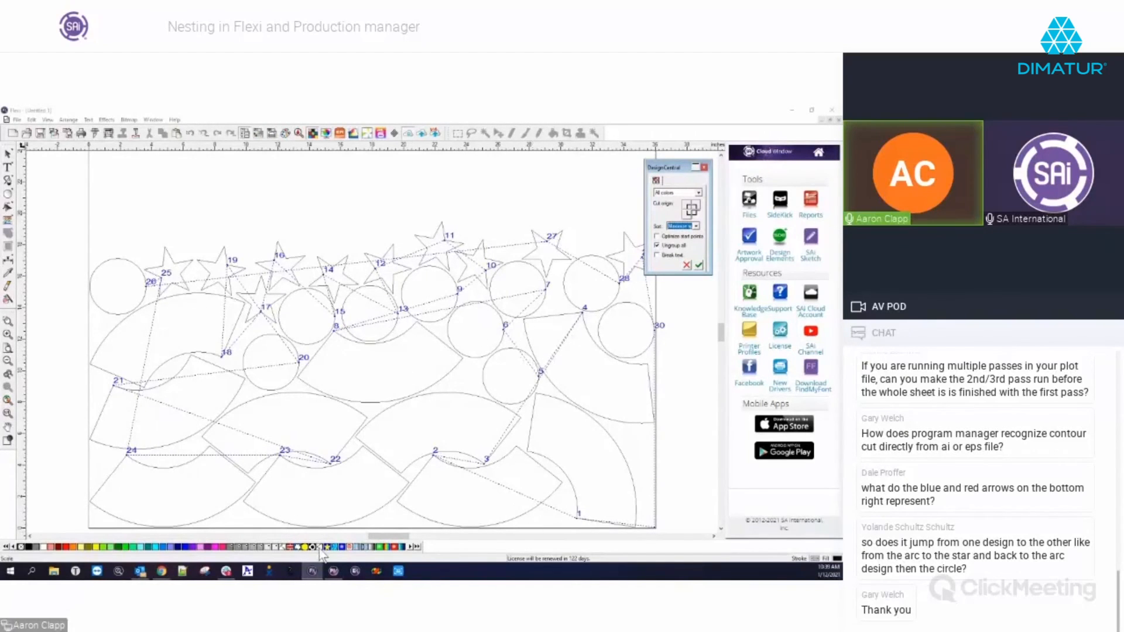
Try sorting the nested shapes' cut order By Y with optimized start points
{"action": "left_click", "coordinate": [697, 226]}
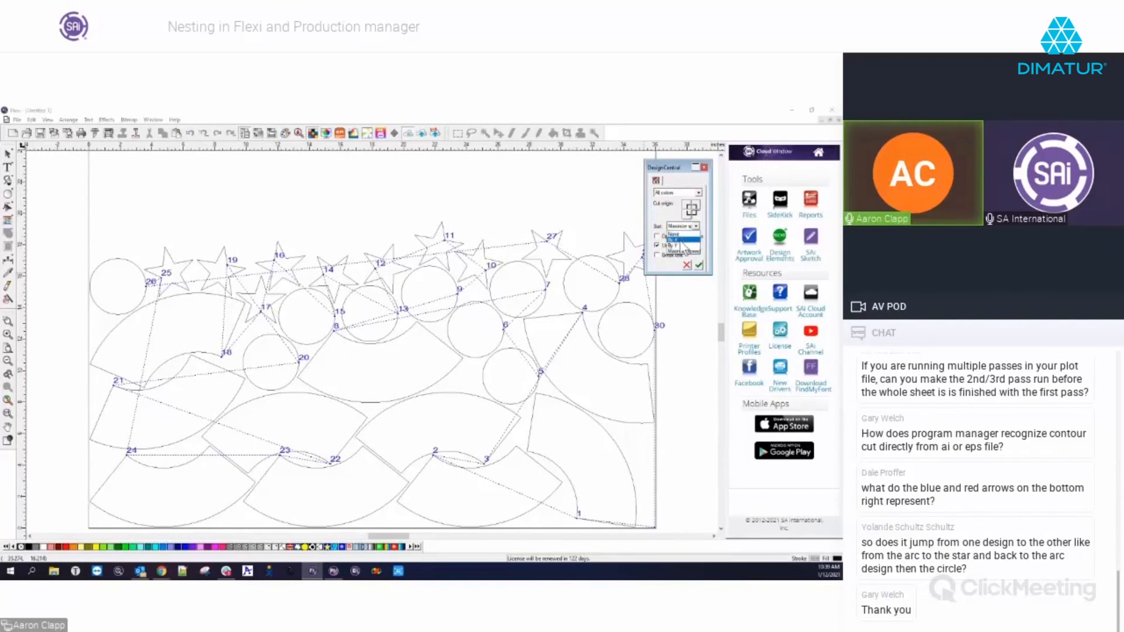
{"action": "left_click", "coordinate": [680, 246]}
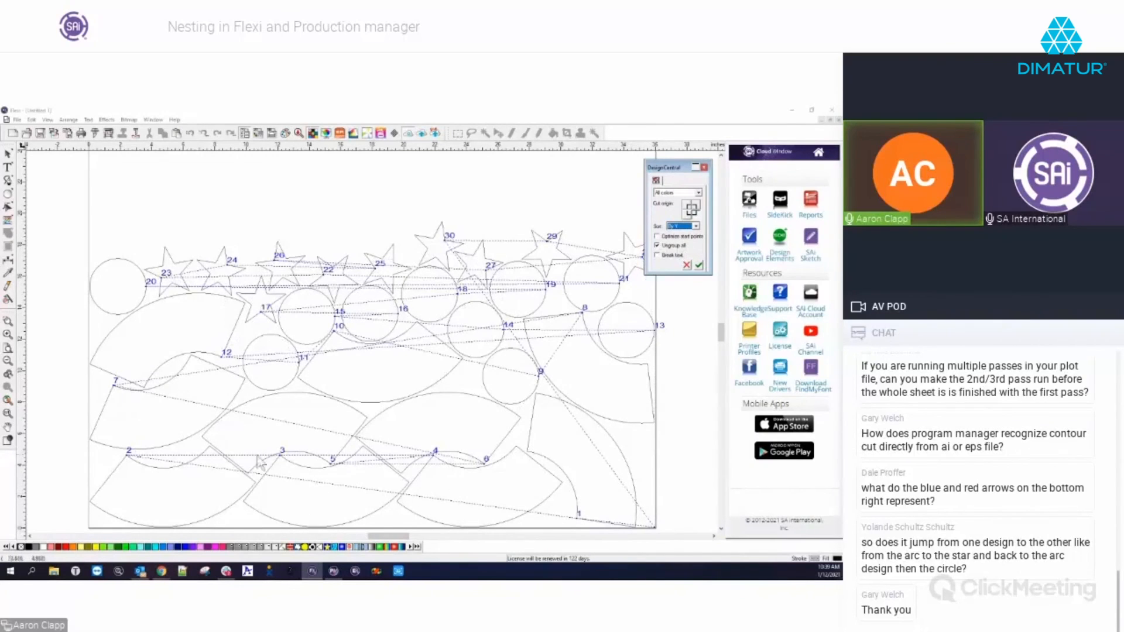
{"action": "left_click", "coordinate": [665, 236]}
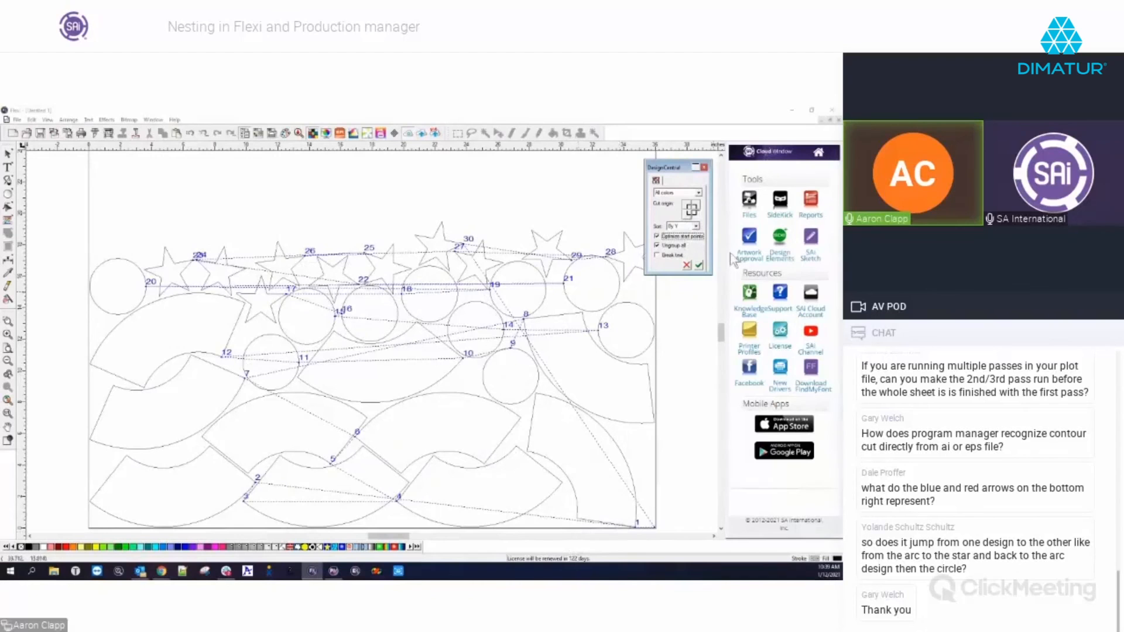
Try the Maximum speed sort with the optimized start points, and cancel the cut order changes
{"action": "left_click", "coordinate": [696, 226]}
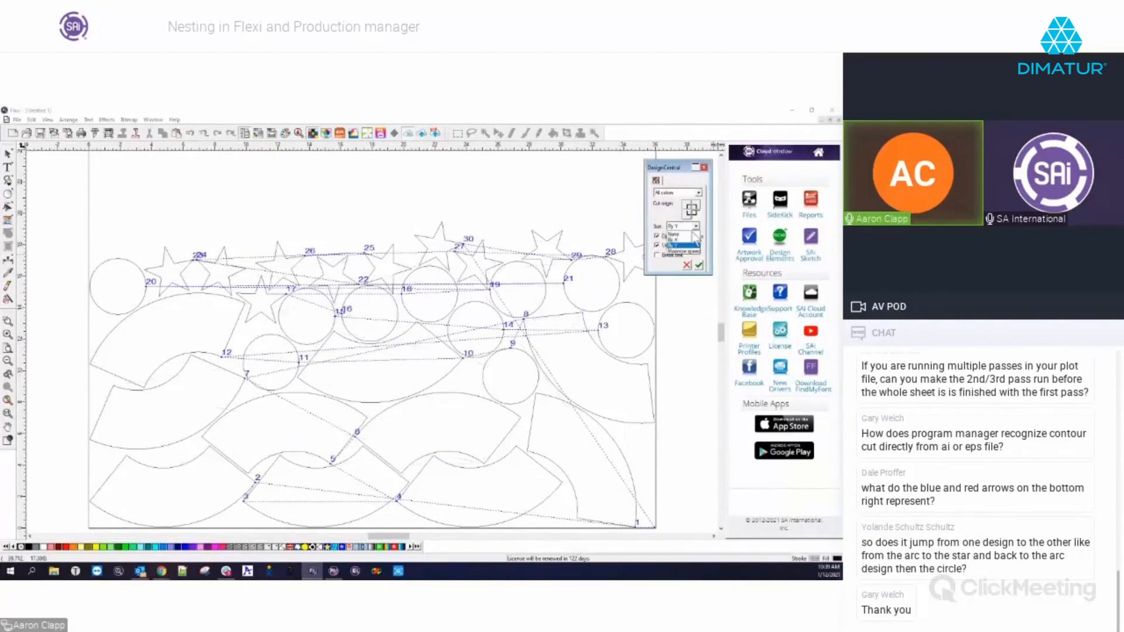
{"action": "left_click", "coordinate": [678, 245]}
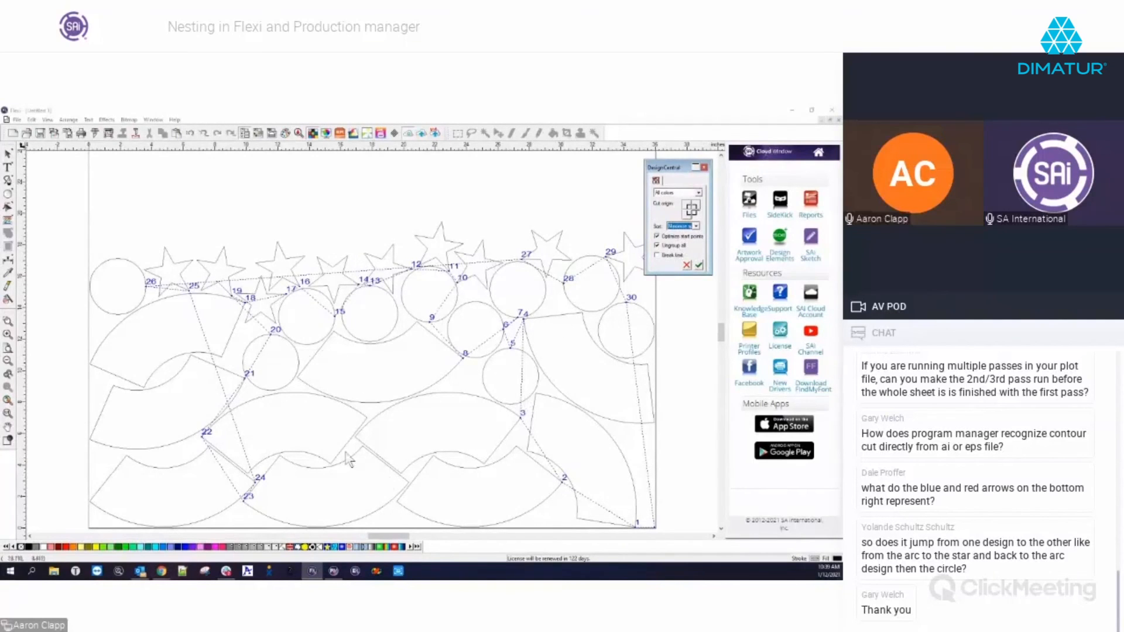
{"action": "left_click", "coordinate": [686, 266]}
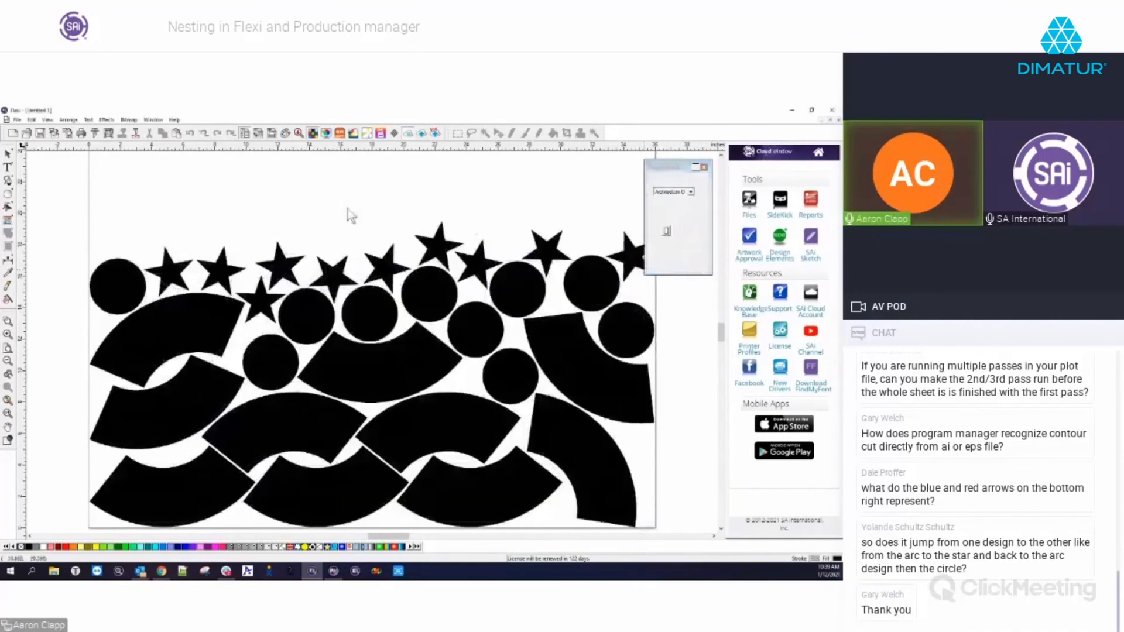
Select all the nested shapes, examine their layout in the Cut/Plot preview, and close it without sending the job
{"action": "scroll", "coordinate": [344, 310], "scroll_direction": "down", "scroll_amount": 2}
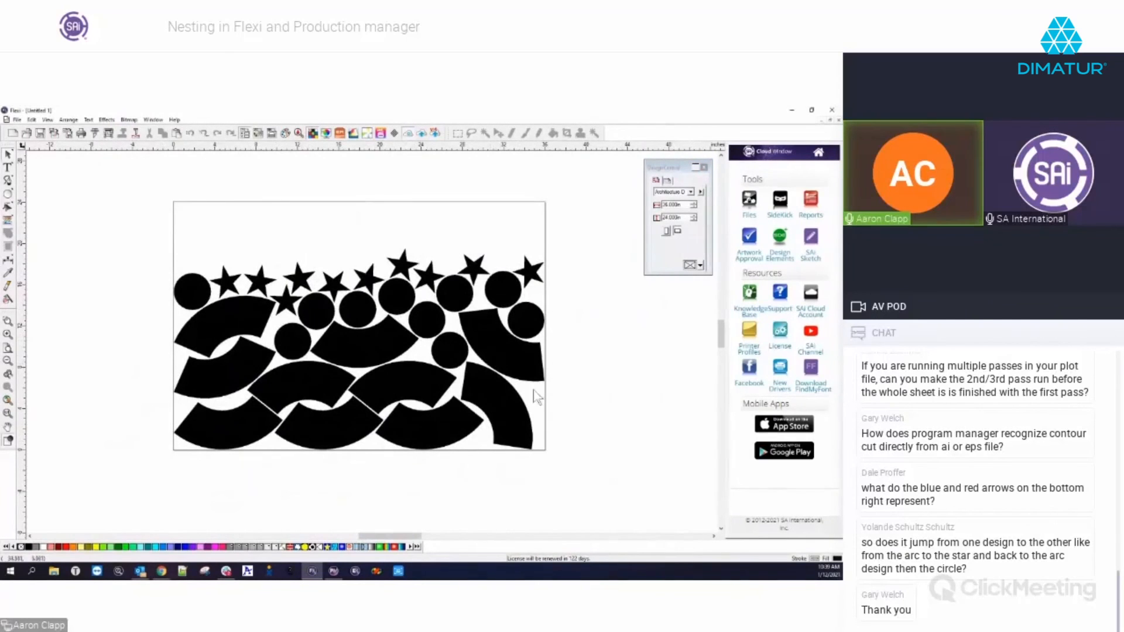
{"action": "left_click_drag", "start_coordinate": [148, 233], "coordinate": [572, 490]}
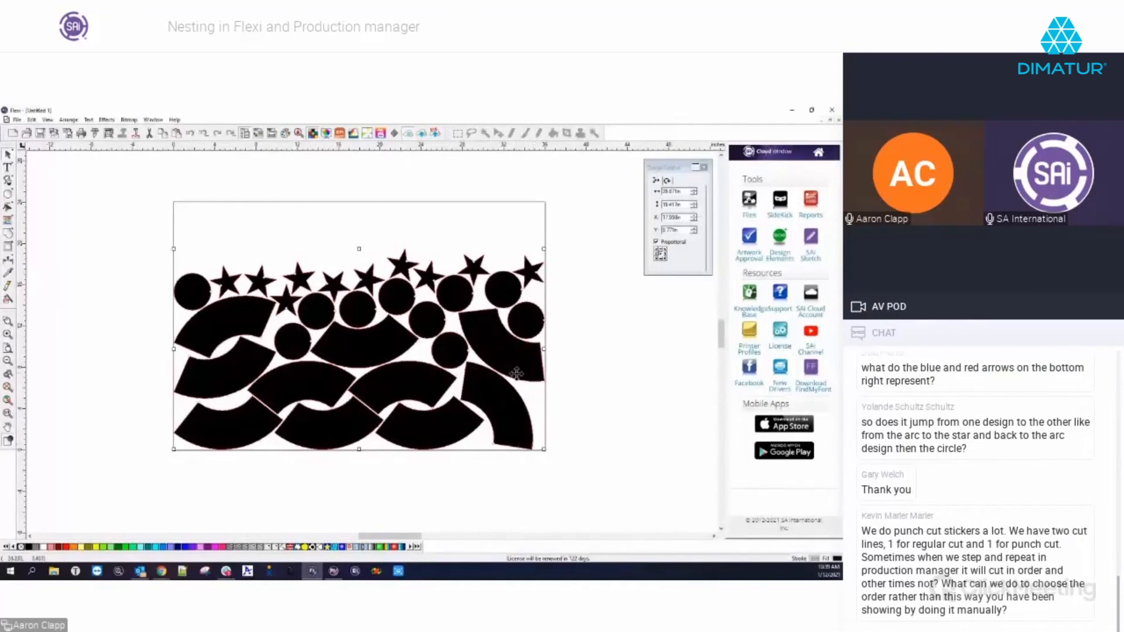
{"action": "left_click", "coordinate": [95, 134]}
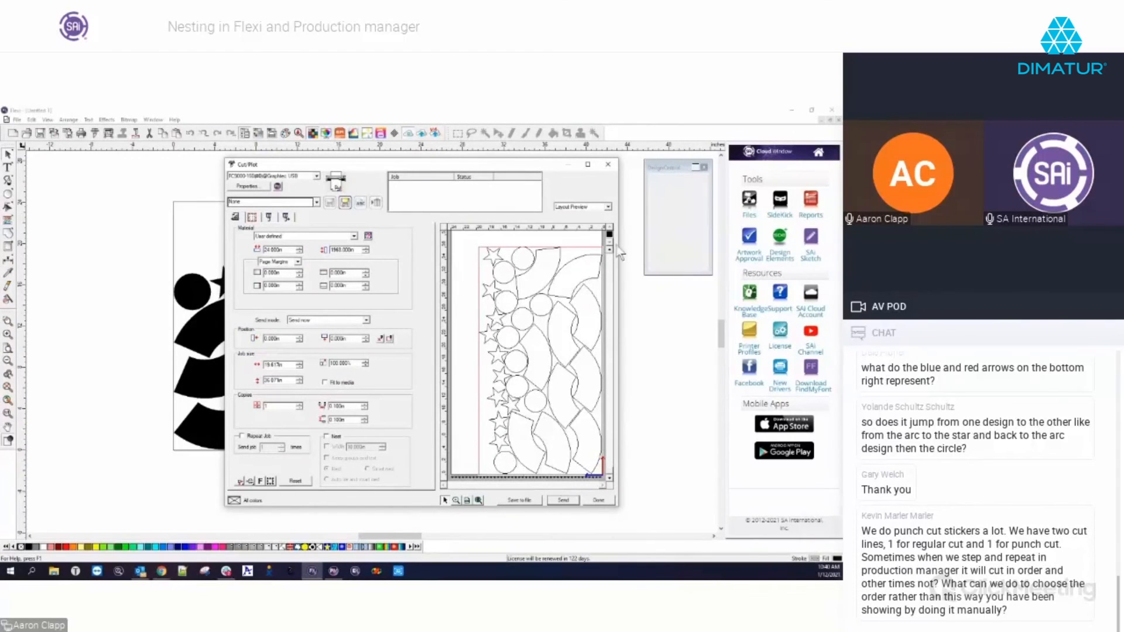
{"action": "left_click", "coordinate": [608, 165]}
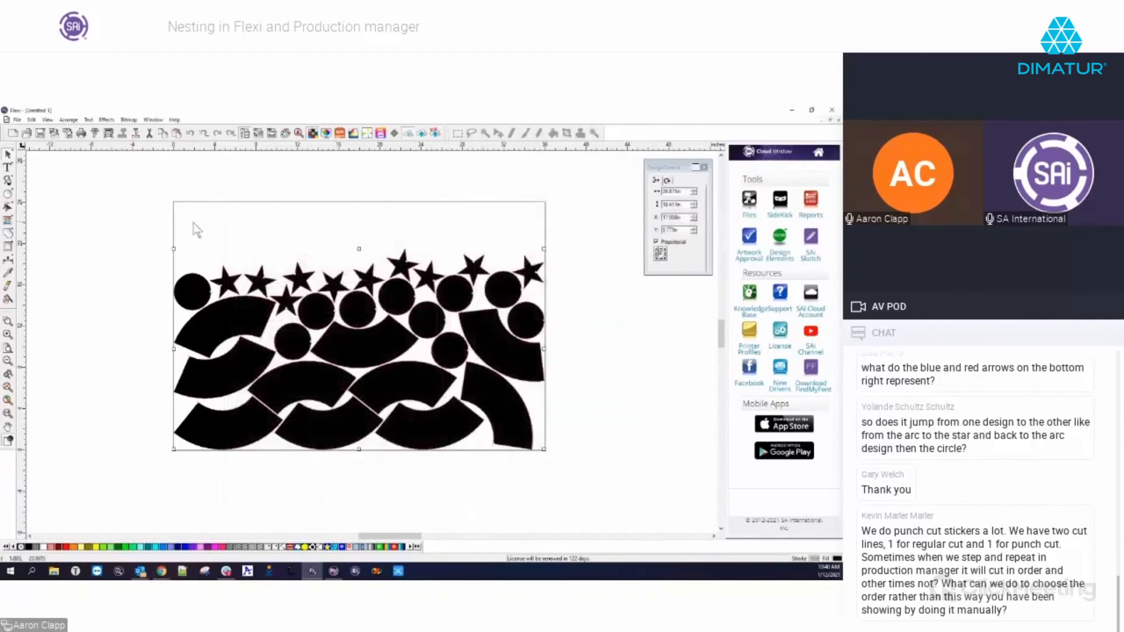
Delete all the nested shapes except one star, and place that star in the page's lower-left corner
{"action": "left_click_drag", "start_coordinate": [150, 232], "coordinate": [269, 360]}
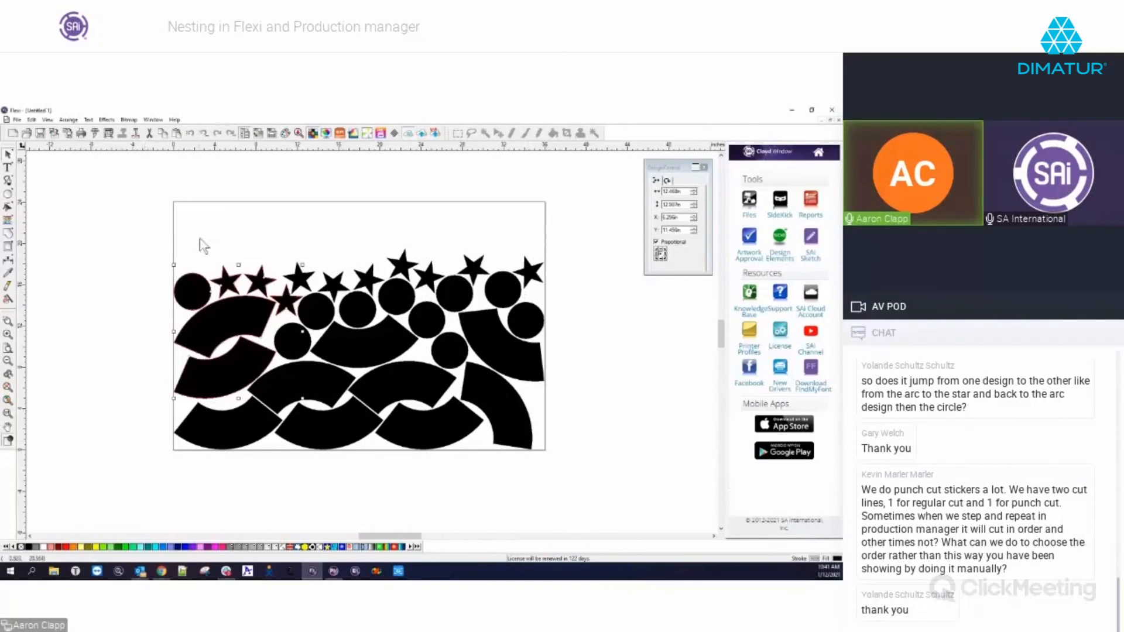
{"action": "left_click_drag", "start_coordinate": [166, 253], "coordinate": [602, 506]}
{"action": "key", "text": "Delete"}
{"action": "left_click", "coordinate": [530, 329]}
{"action": "key", "text": "Delete"}
{"action": "left_click_drag", "start_coordinate": [531, 279], "coordinate": [188, 434]}
{"action": "key", "text": "Delete"}
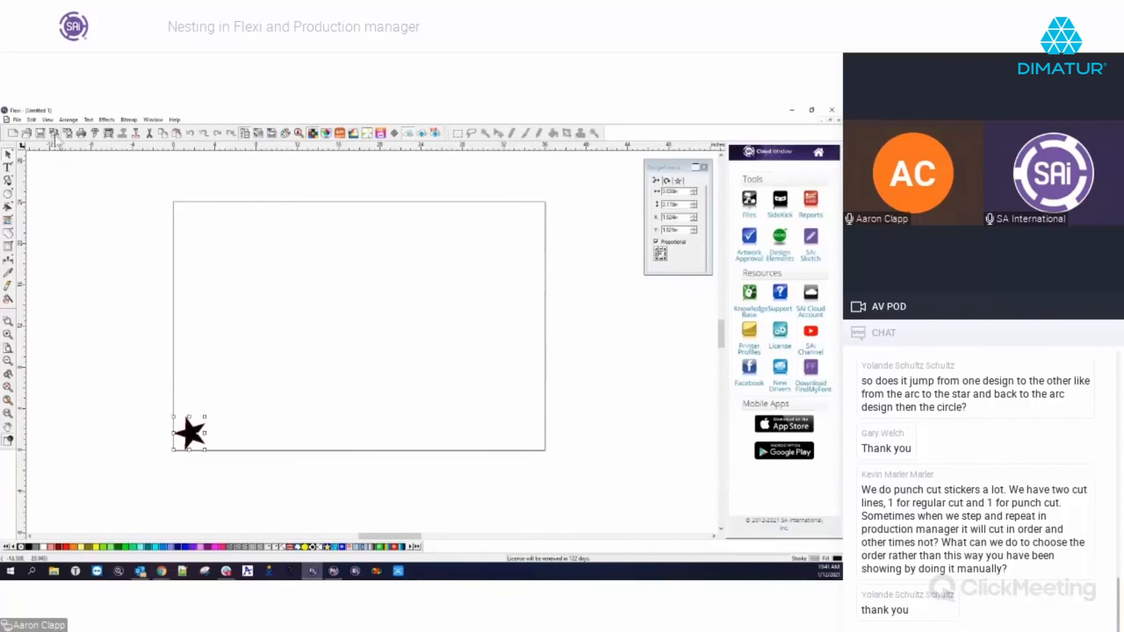
Step and repeat the star into a grid of 11 columns and 5 rows, and apply it
{"action": "left_click", "coordinate": [32, 120]}
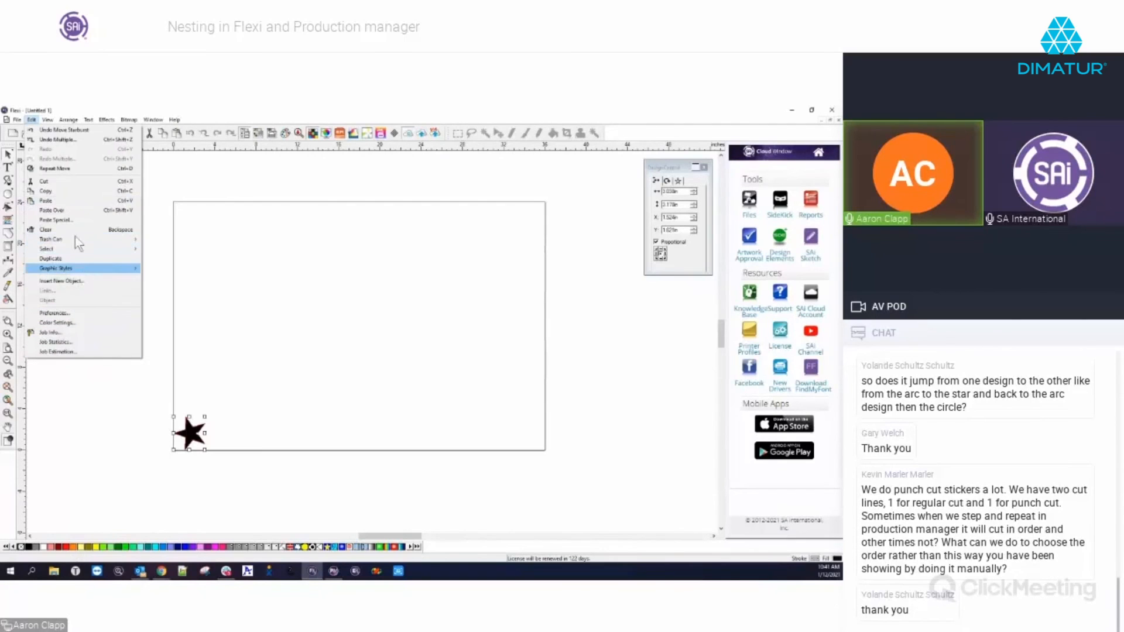
{"action": "mouse_move", "coordinate": [48, 120]}
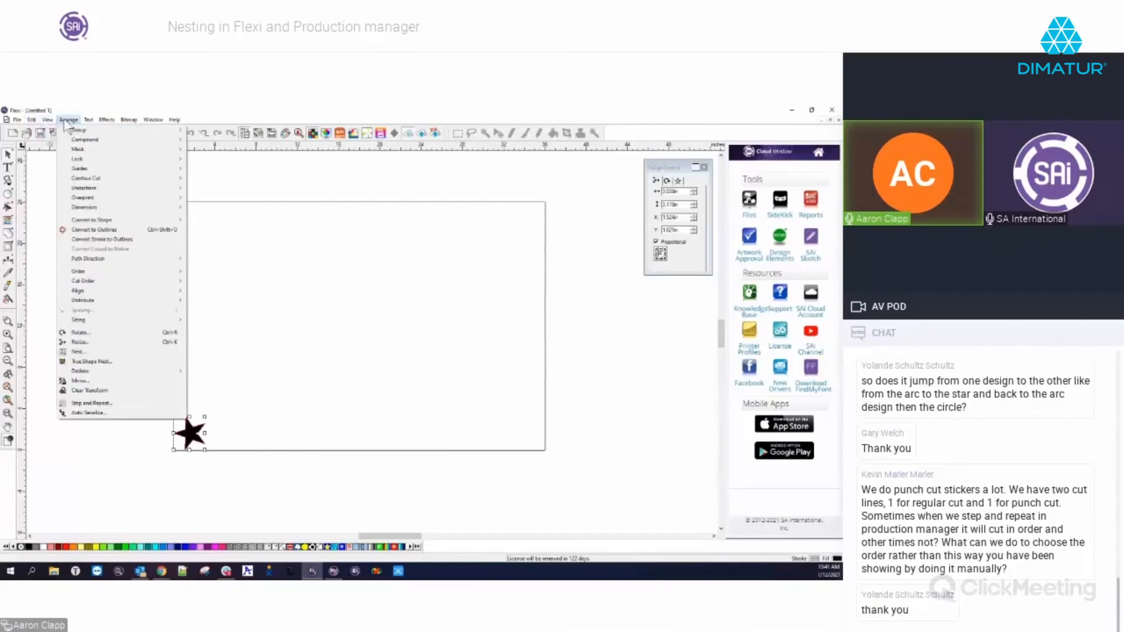
{"action": "left_click", "coordinate": [93, 404]}
{"action": "left_click", "coordinate": [688, 193]}
{"action": "left_click", "coordinate": [688, 194]}
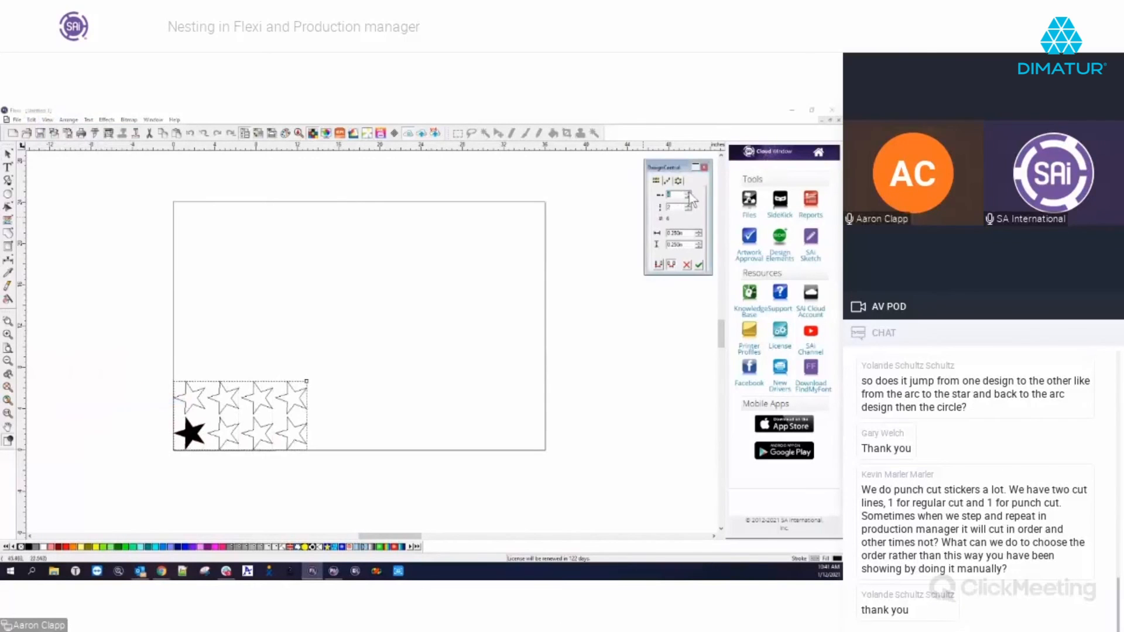
{"action": "left_click", "coordinate": [689, 193]}
{"action": "left_click", "coordinate": [689, 193]}
{"action": "left_click", "coordinate": [688, 193]}
{"action": "left_click", "coordinate": [688, 205]}
{"action": "left_click", "coordinate": [687, 205]}
{"action": "left_click", "coordinate": [688, 206]}
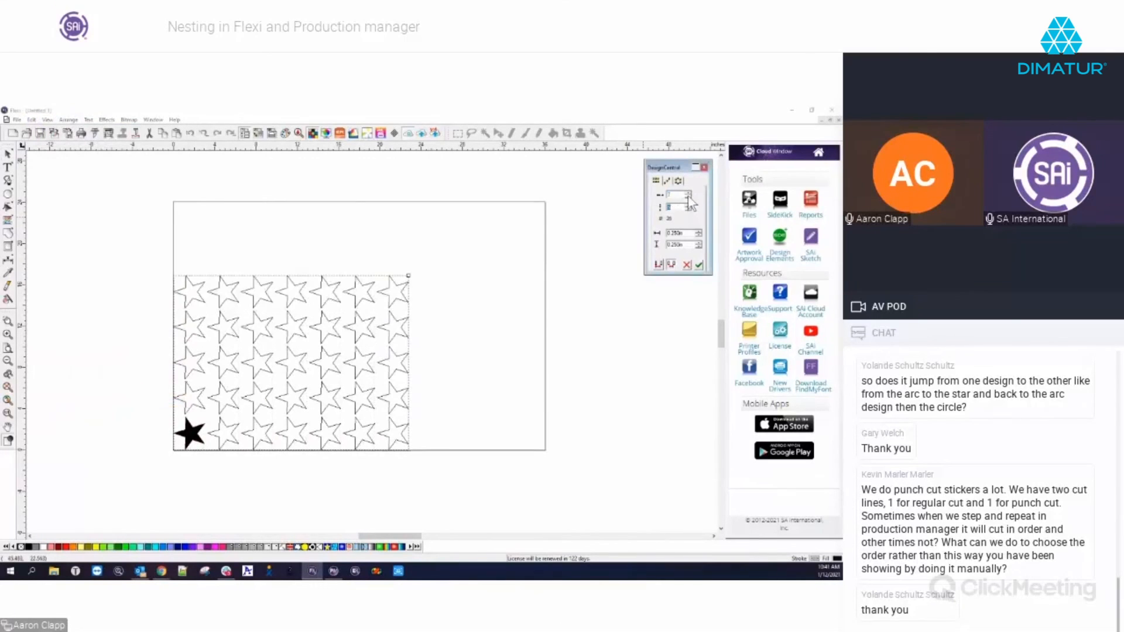
{"action": "left_click", "coordinate": [687, 191]}
{"action": "left_click", "coordinate": [688, 192]}
{"action": "left_click", "coordinate": [687, 191]}
{"action": "left_click", "coordinate": [687, 191]}
{"action": "left_click", "coordinate": [699, 265]}
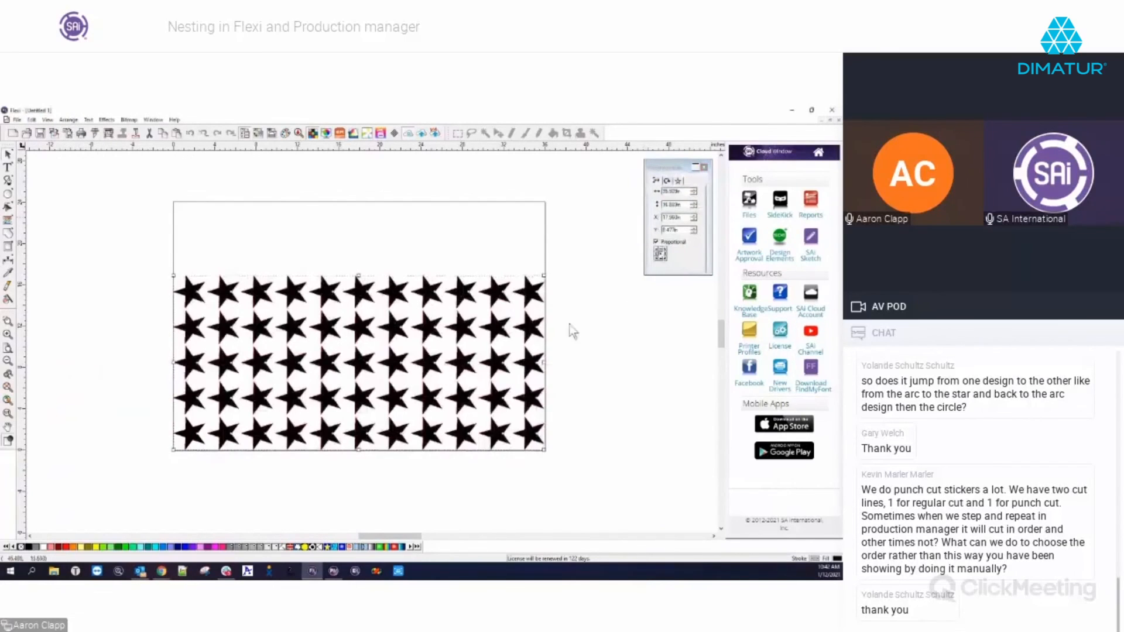
Open the cut order of the star grid and examine the numbered cutting sequence
{"action": "left_click", "coordinate": [47, 120]}
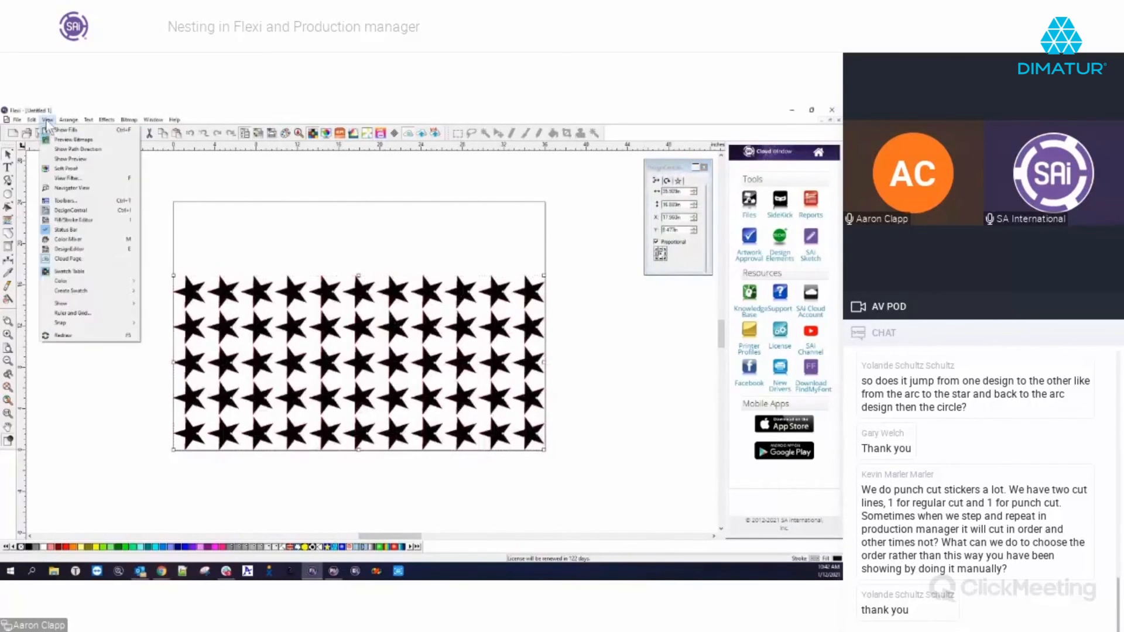
{"action": "mouse_move", "coordinate": [65, 123]}
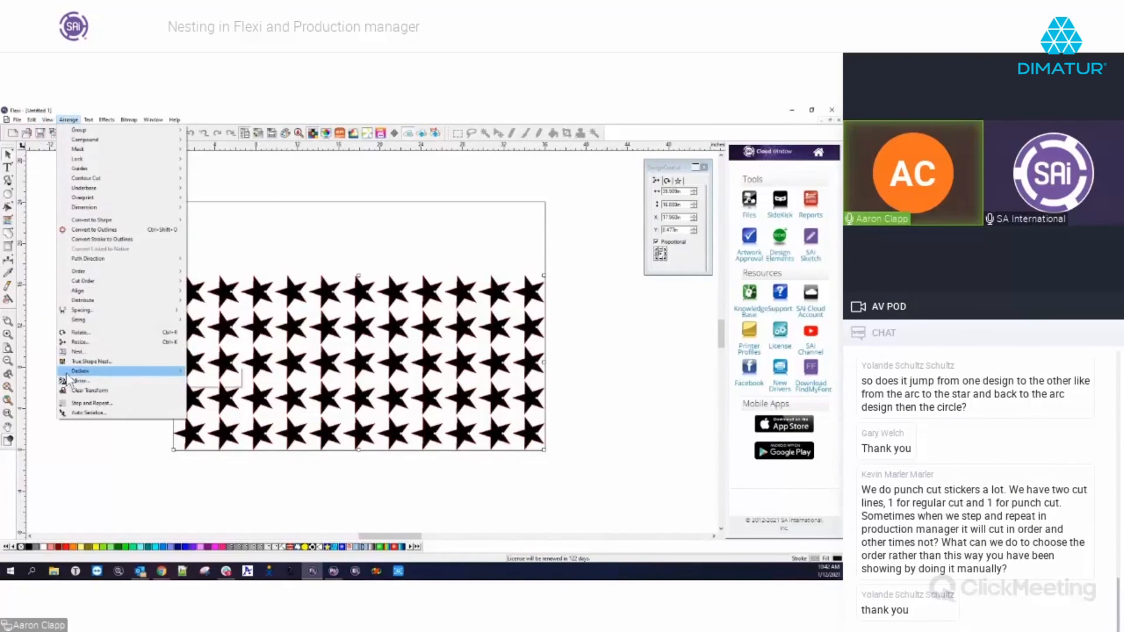
{"action": "mouse_move", "coordinate": [68, 375]}
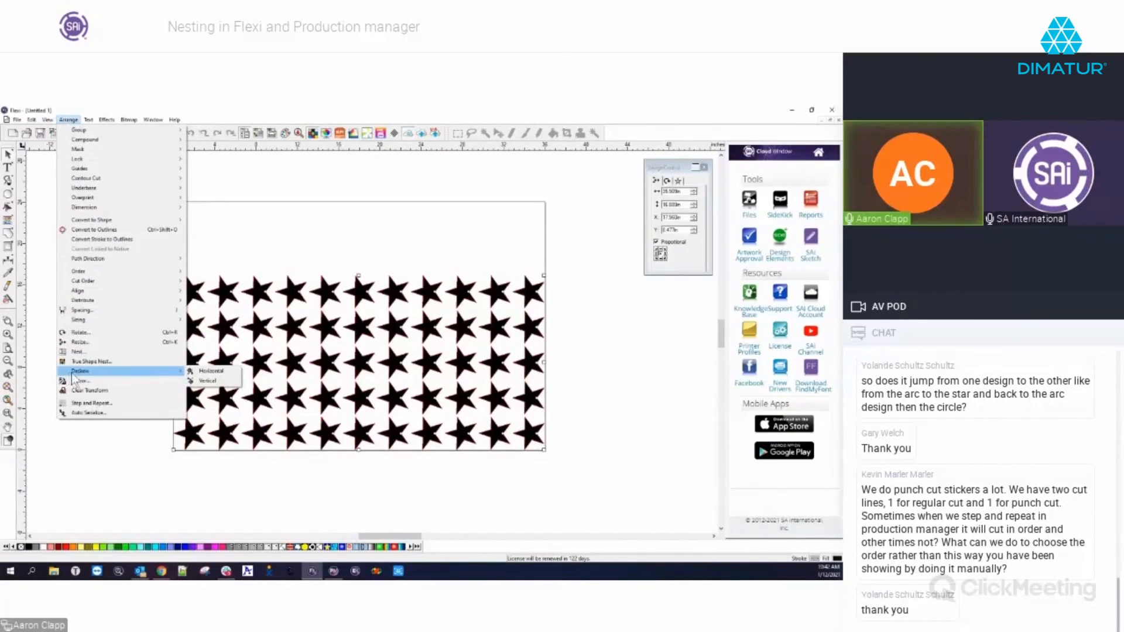
{"action": "mouse_move", "coordinate": [100, 274]}
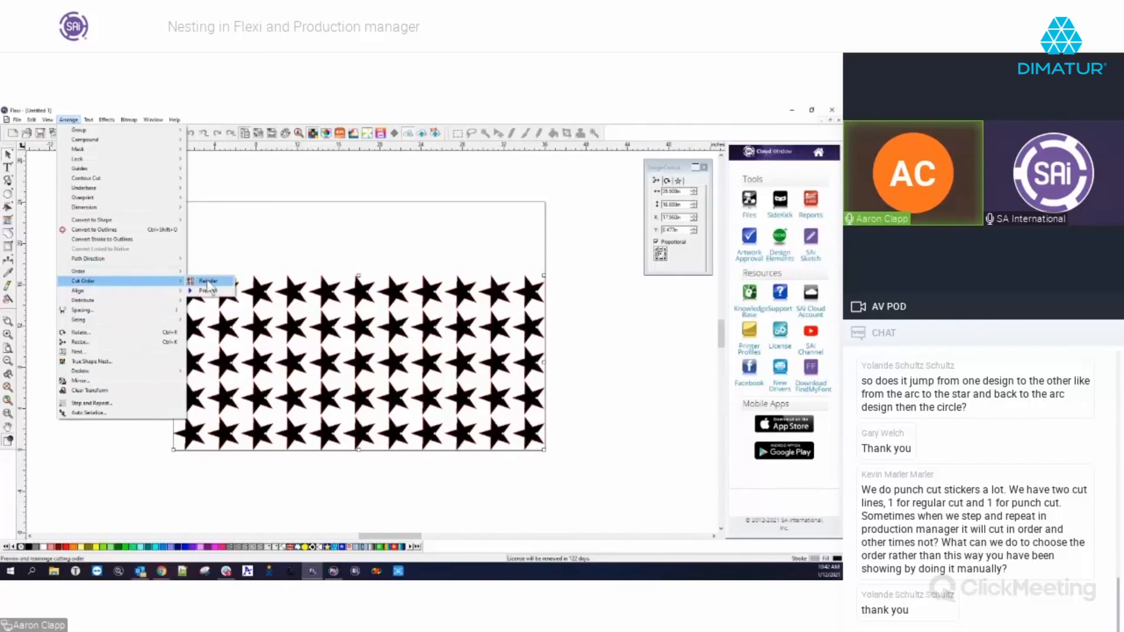
{"action": "left_click", "coordinate": [208, 282]}
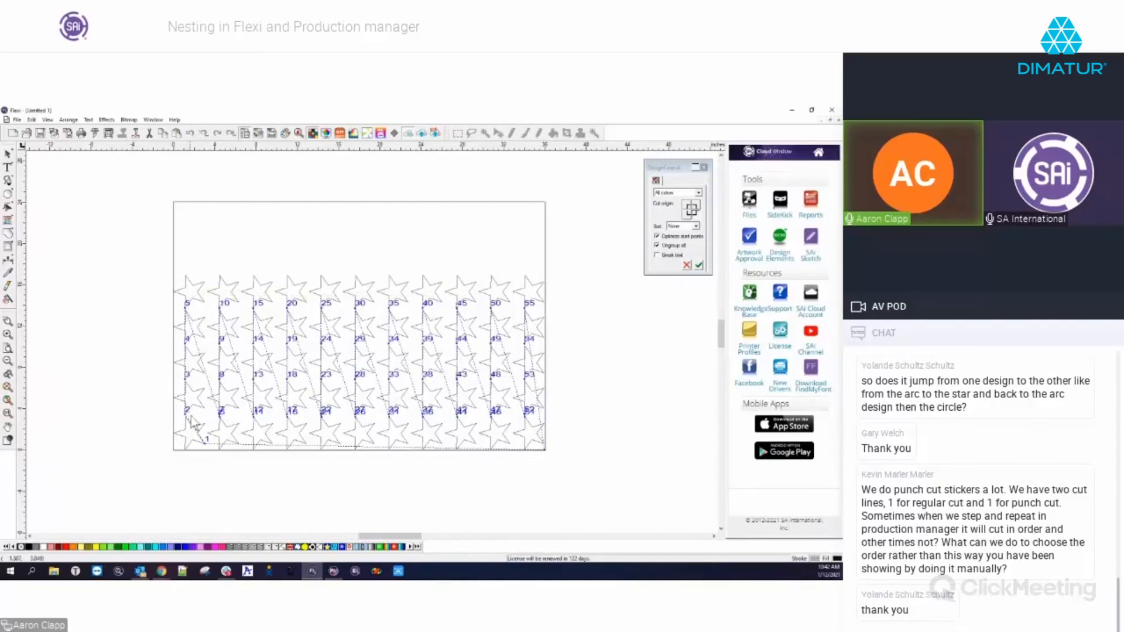
Examine the star grid's cutting options in Cut/Plot, including the cutting direction choices, and close it without sending the job
{"action": "left_click", "coordinate": [95, 135]}
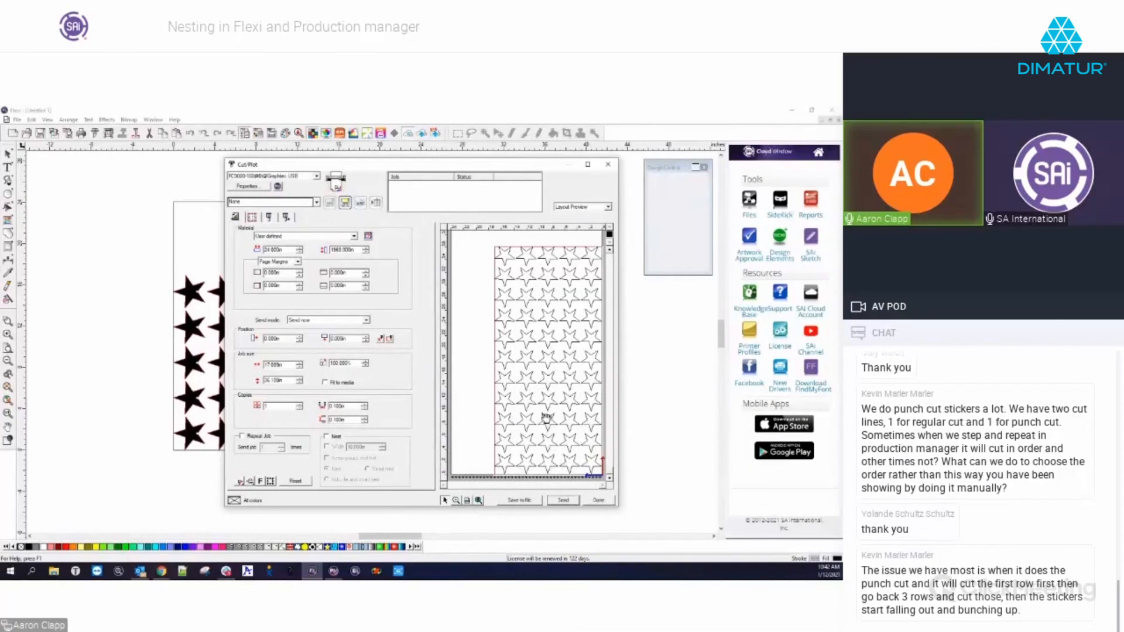
{"action": "left_click", "coordinate": [285, 217]}
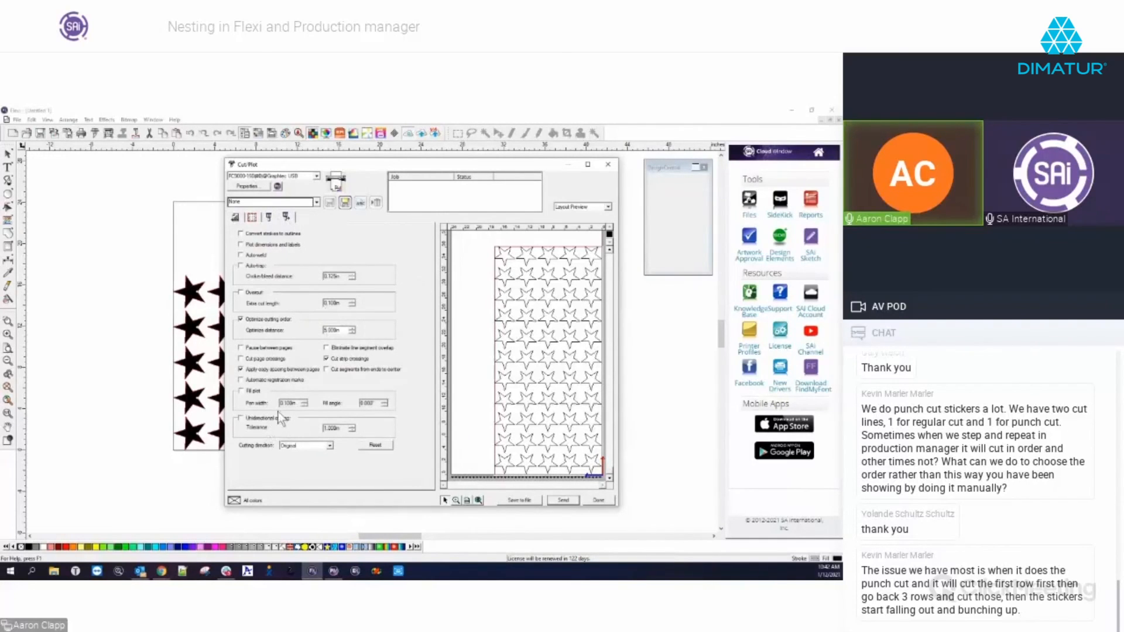
{"action": "left_click", "coordinate": [328, 448]}
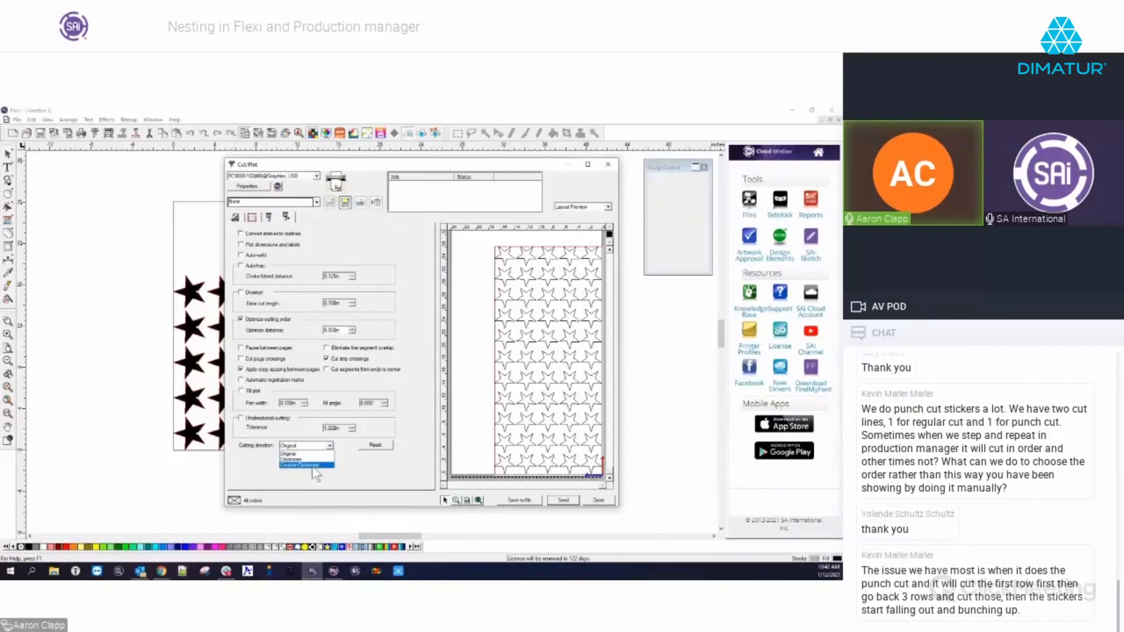
{"action": "left_click", "coordinate": [358, 477]}
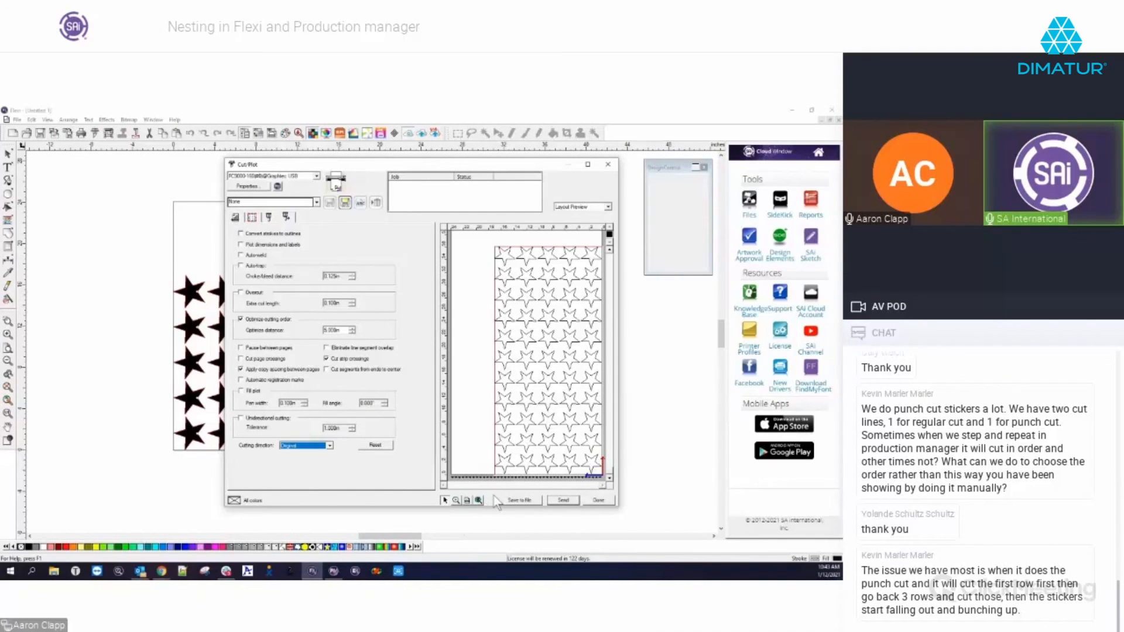
{"action": "left_click", "coordinate": [597, 502]}
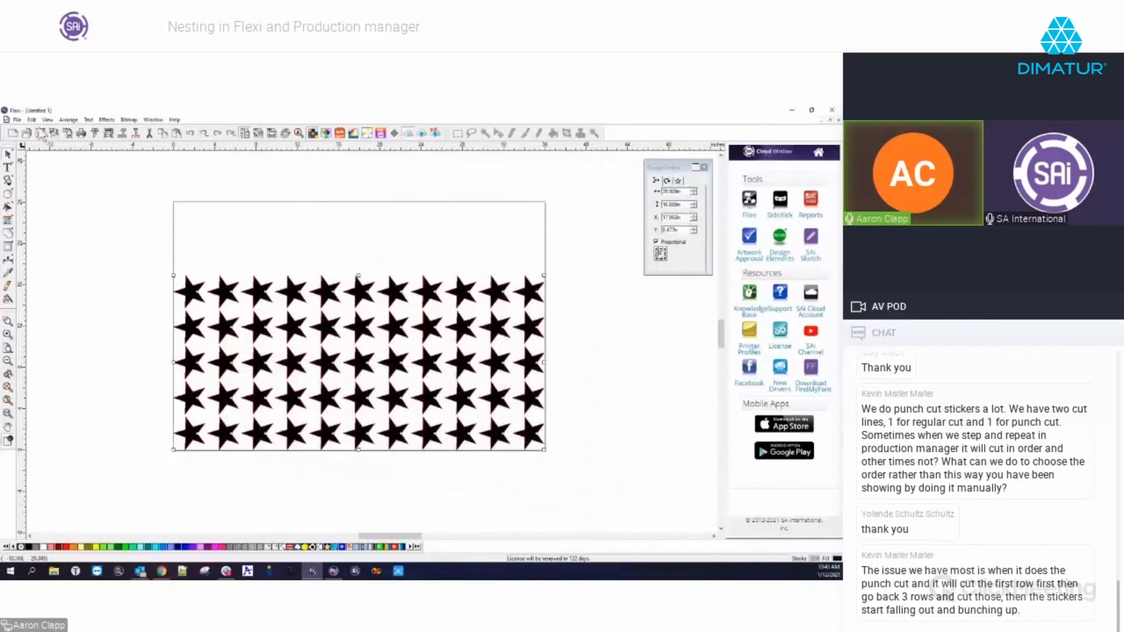
{"action": "left_click", "coordinate": [68, 120]}
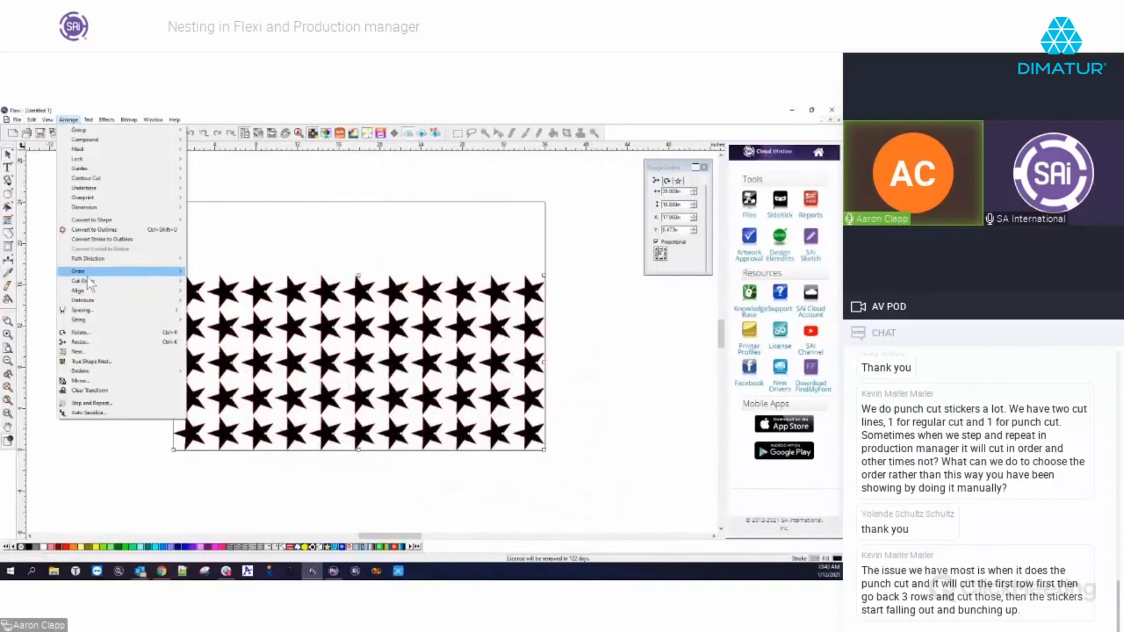
{"action": "mouse_move", "coordinate": [85, 283]}
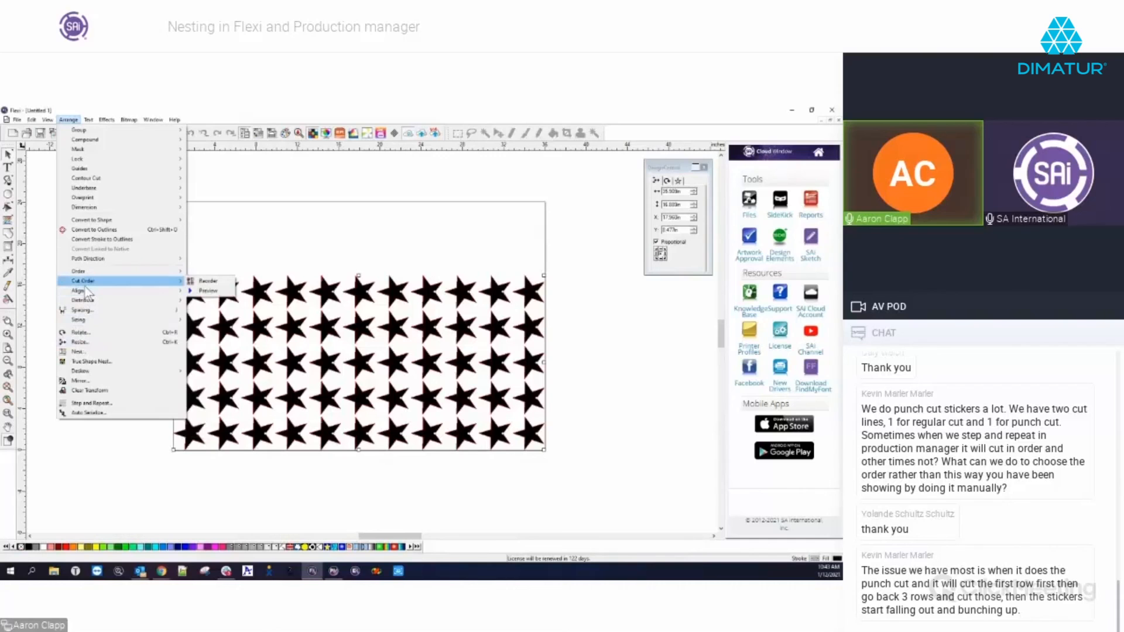
{"action": "left_click", "coordinate": [196, 263]}
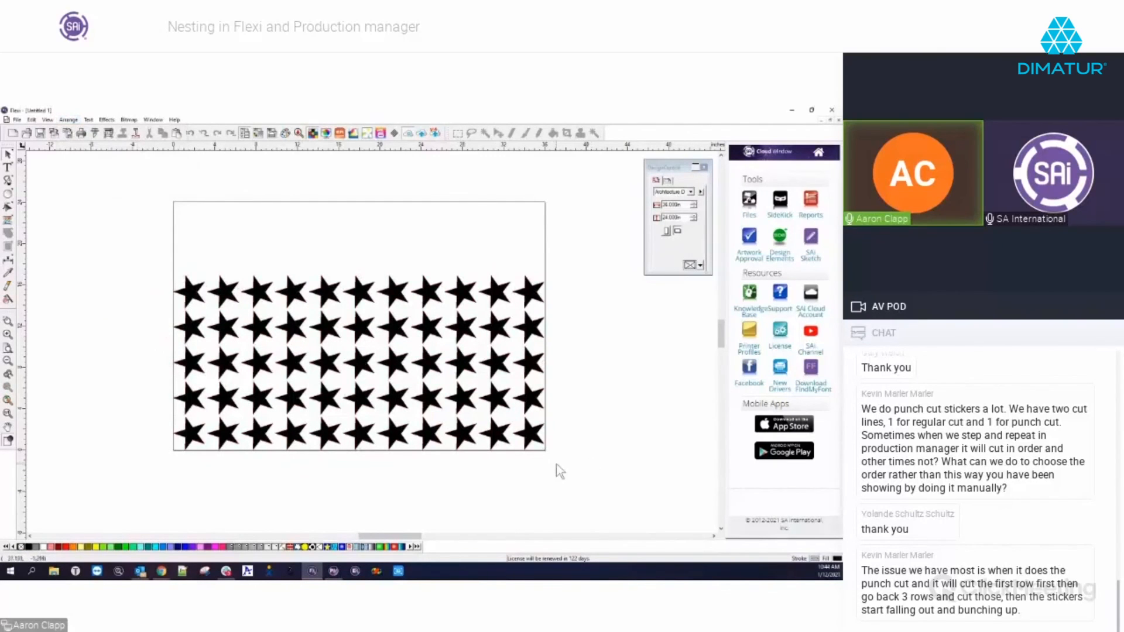
Switch to Production Manager, unnest the four-job nest, and check the Jewelry job's properties without saving any changes
{"action": "left_click", "coordinate": [333, 572]}
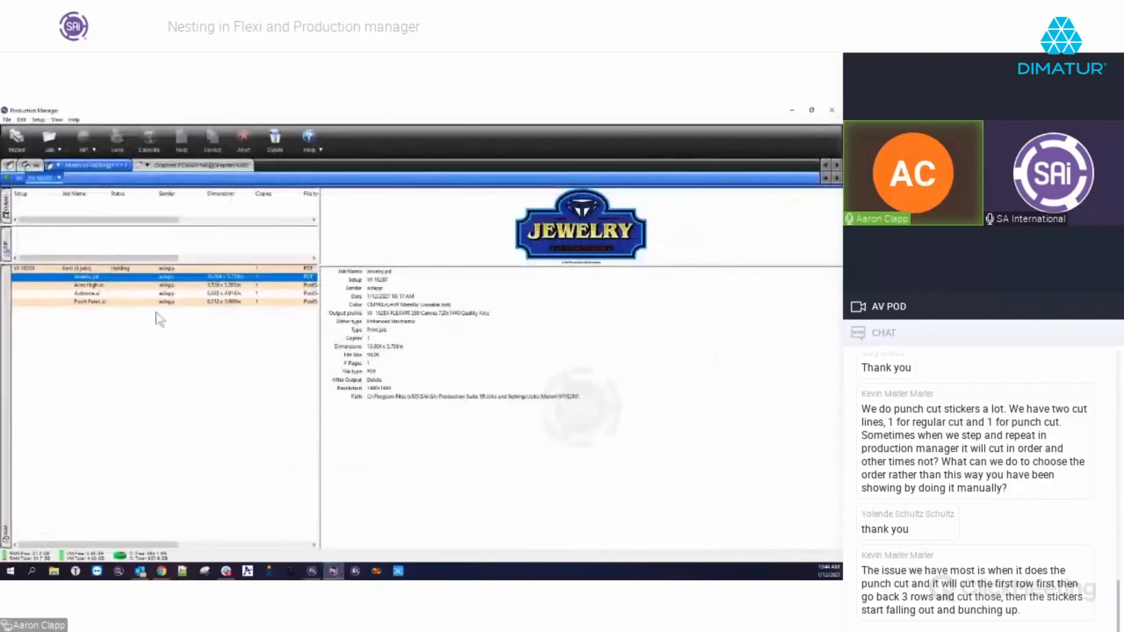
{"action": "left_click", "coordinate": [80, 269]}
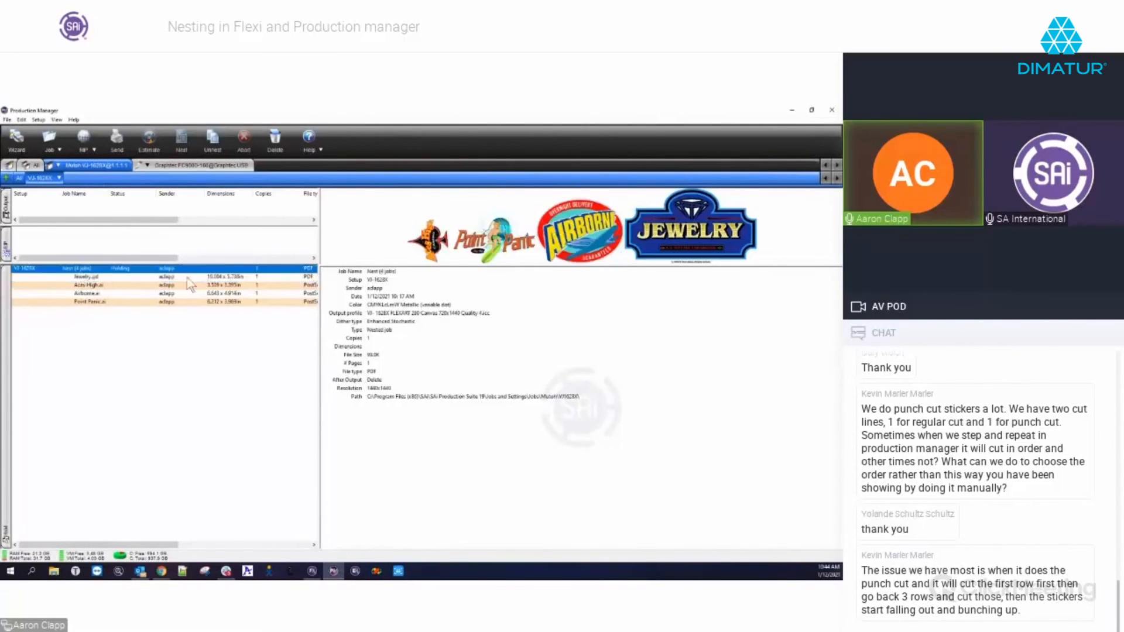
{"action": "left_click", "coordinate": [213, 140]}
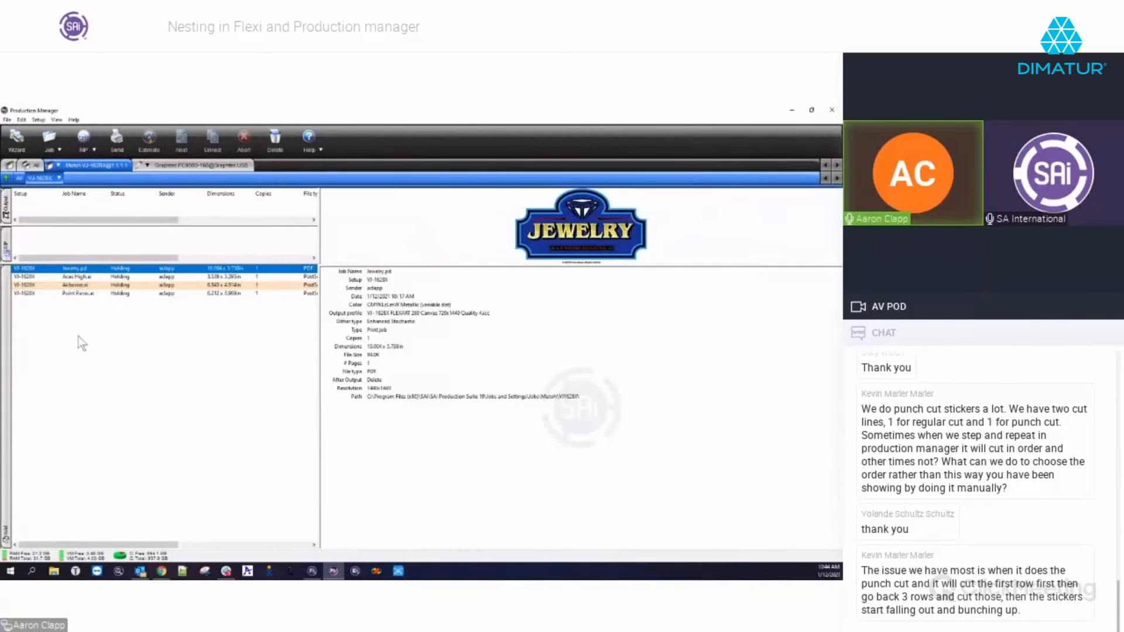
{"action": "double_click", "coordinate": [75, 269]}
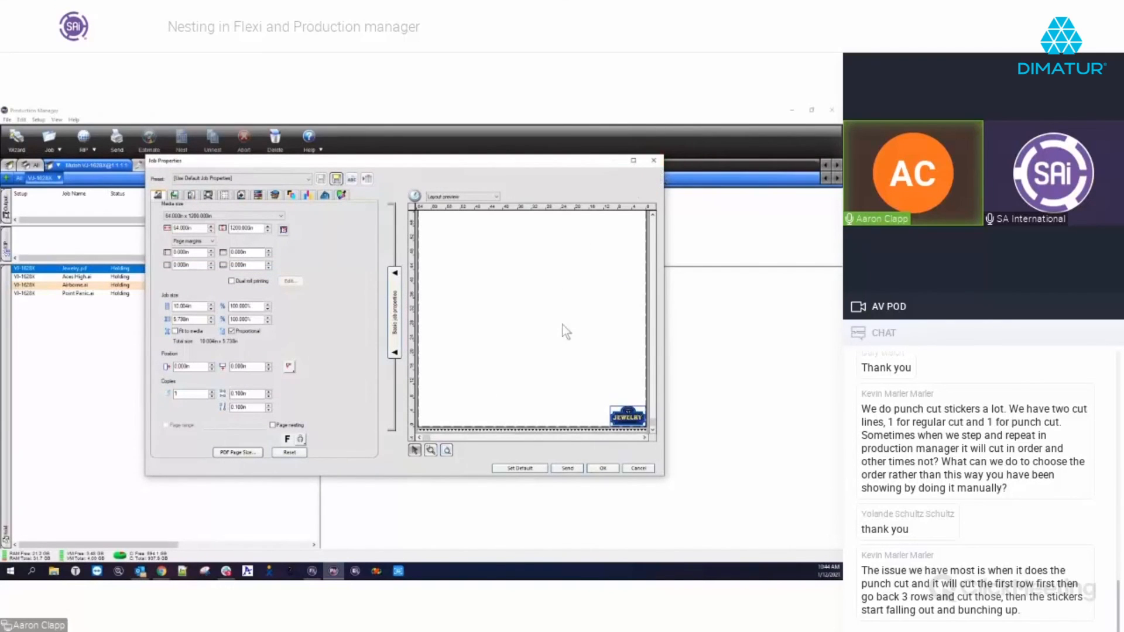
{"action": "left_click", "coordinate": [641, 468]}
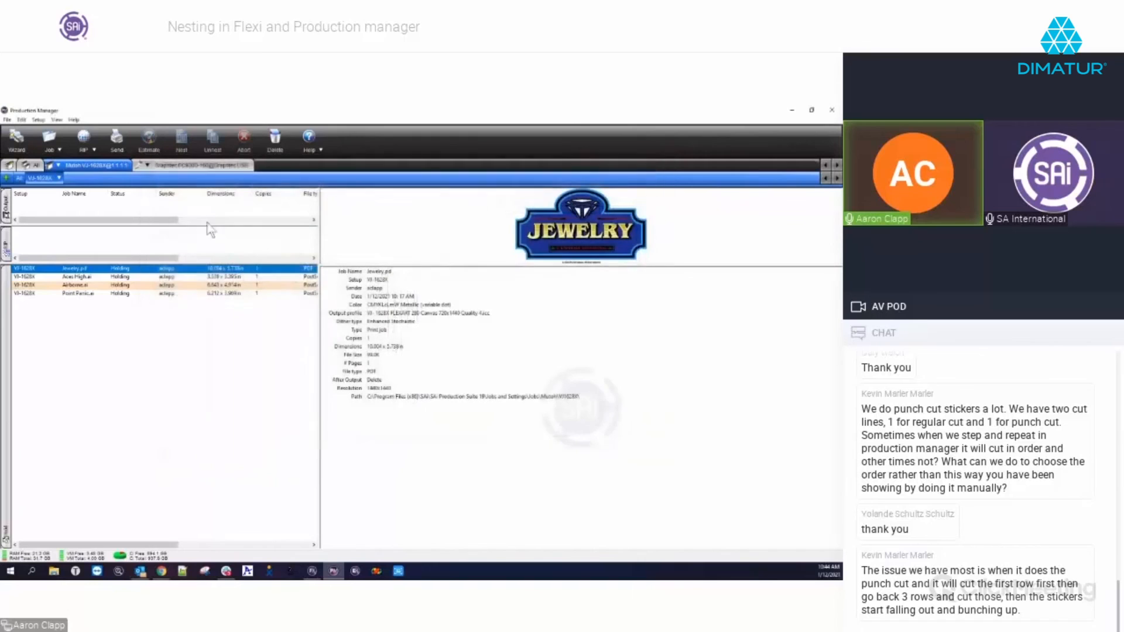
Examine the cutting settings and cutter options in the Graphtec FC9000-160's default job properties, and close them without saving changes
{"action": "left_click", "coordinate": [192, 165]}
{"action": "left_click", "coordinate": [147, 165]}
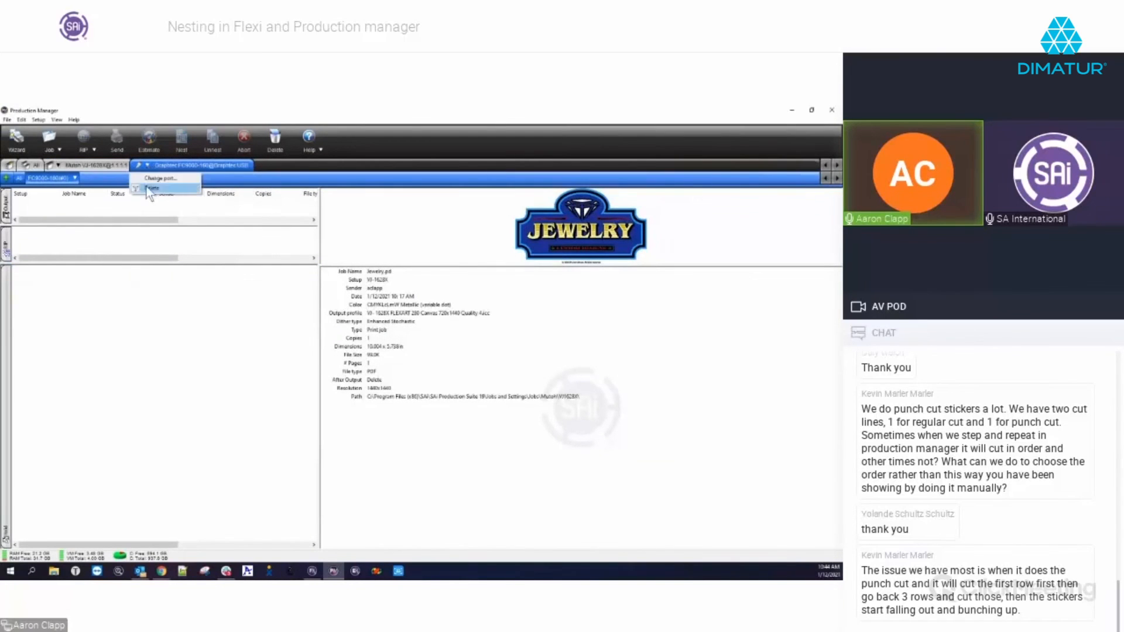
{"action": "left_click", "coordinate": [75, 178]}
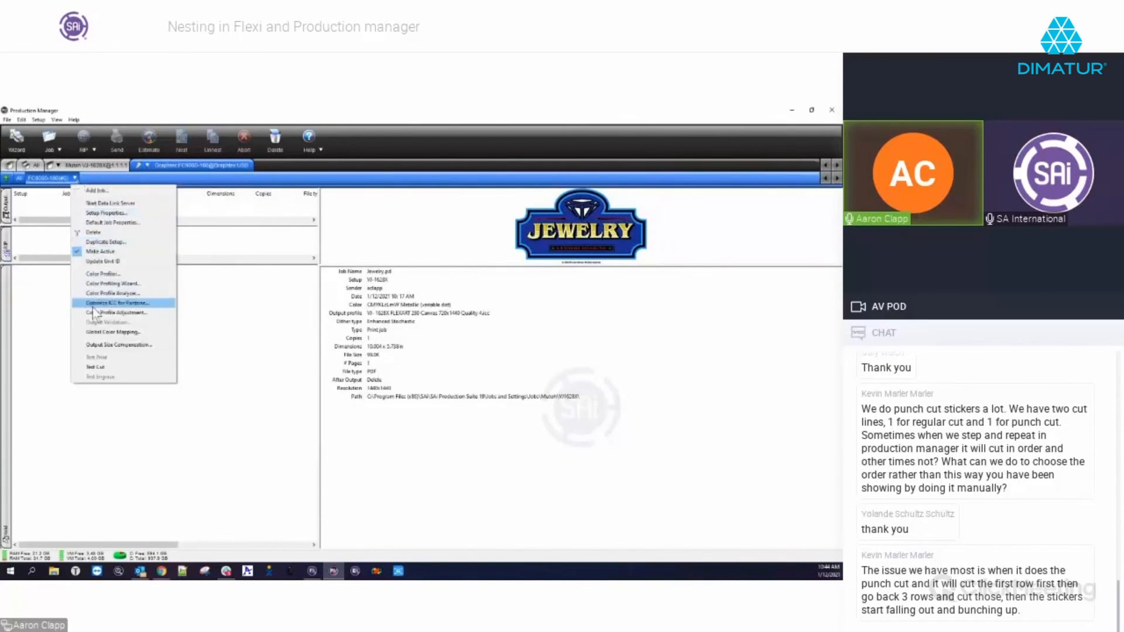
{"action": "left_click", "coordinate": [109, 223]}
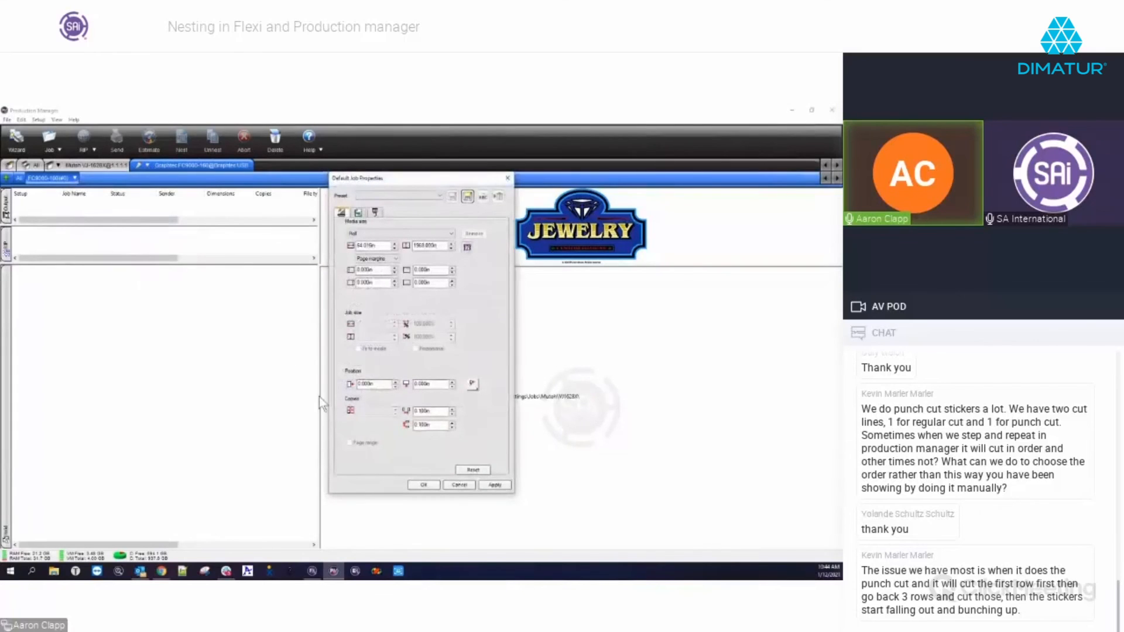
{"action": "left_click", "coordinate": [375, 212]}
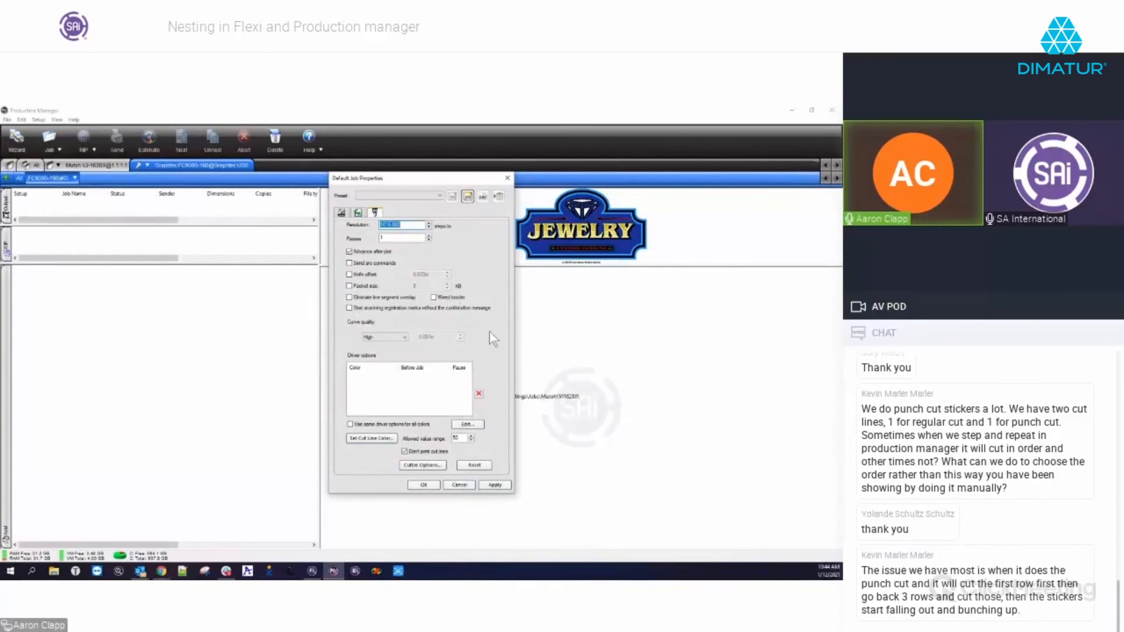
{"action": "left_click", "coordinate": [424, 467]}
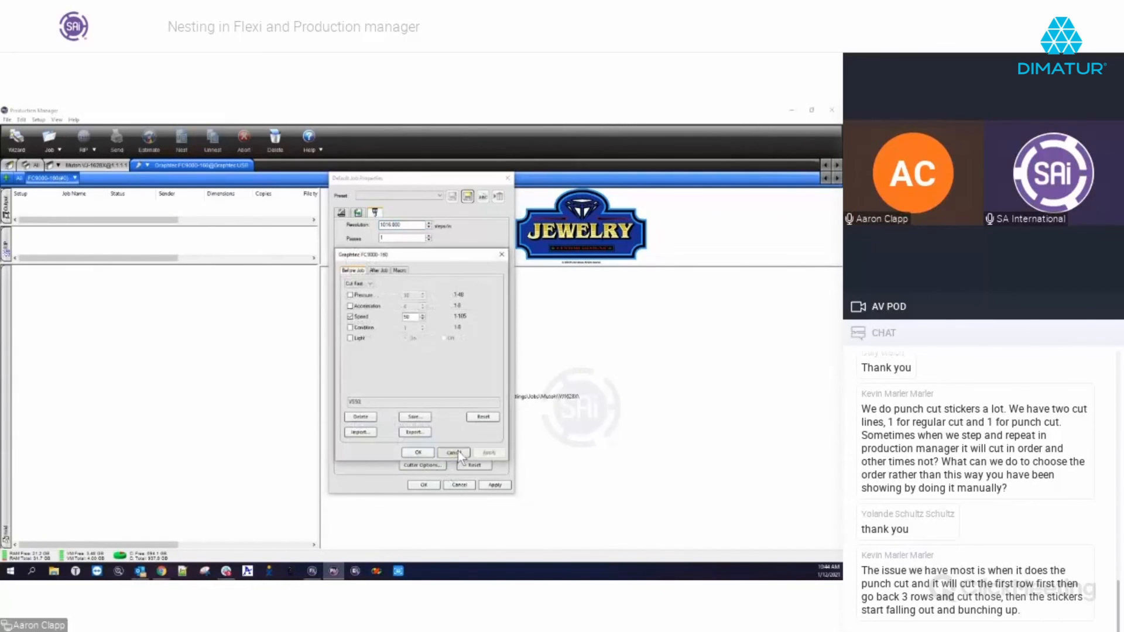
{"action": "left_click", "coordinate": [456, 451]}
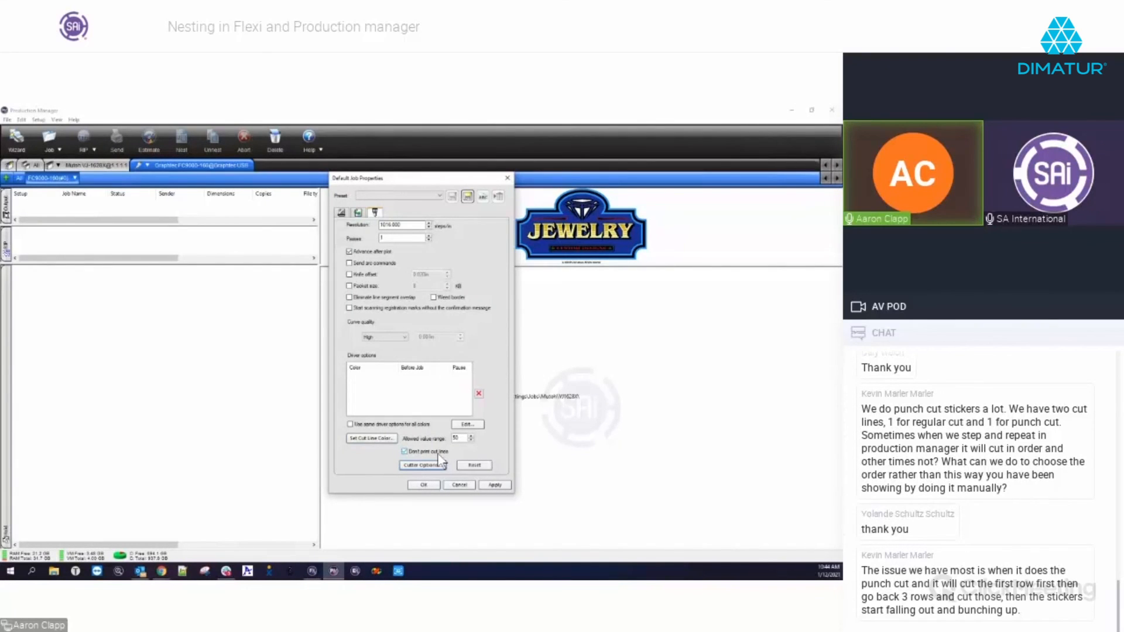
{"action": "left_click", "coordinate": [460, 485]}
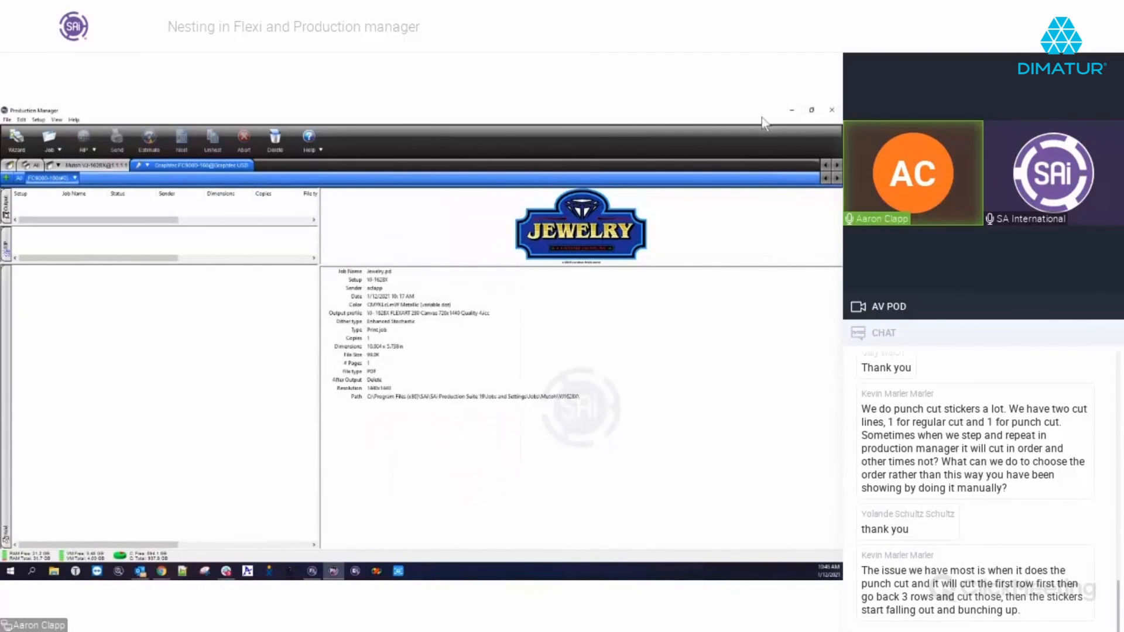